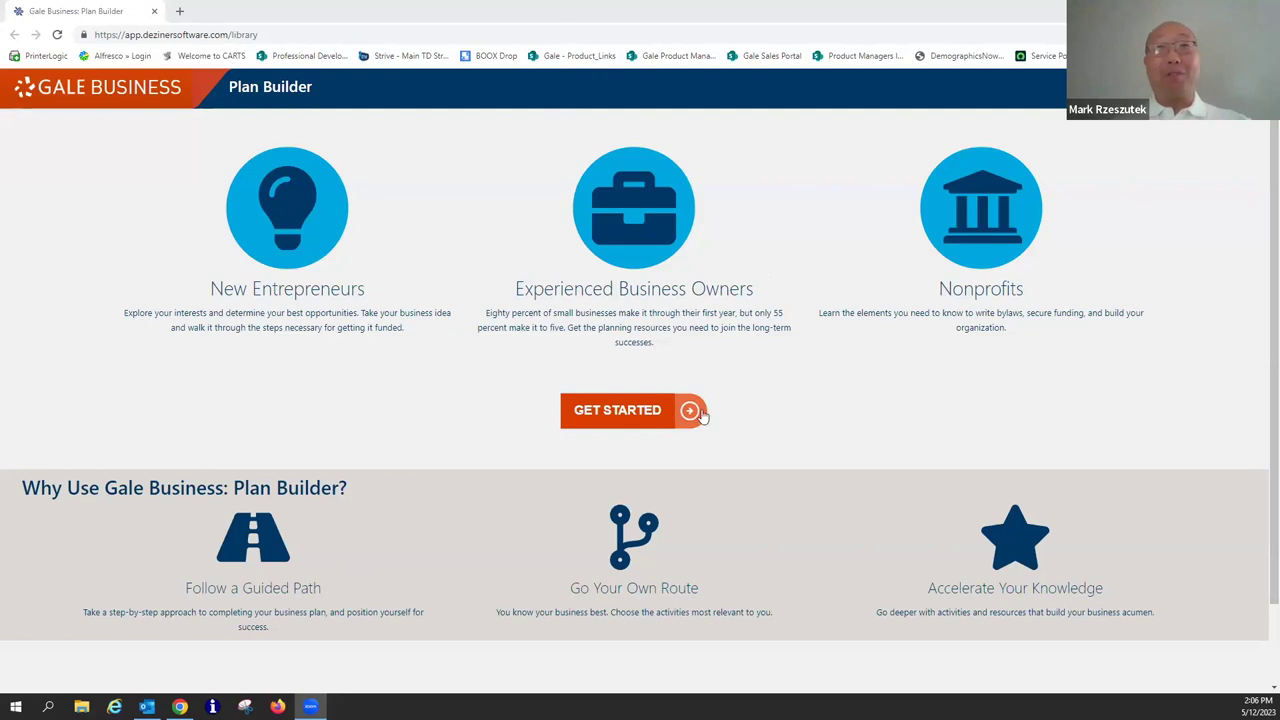
Get started with Plan Builder and sign in with the demo account's username and password.
click(655, 416)
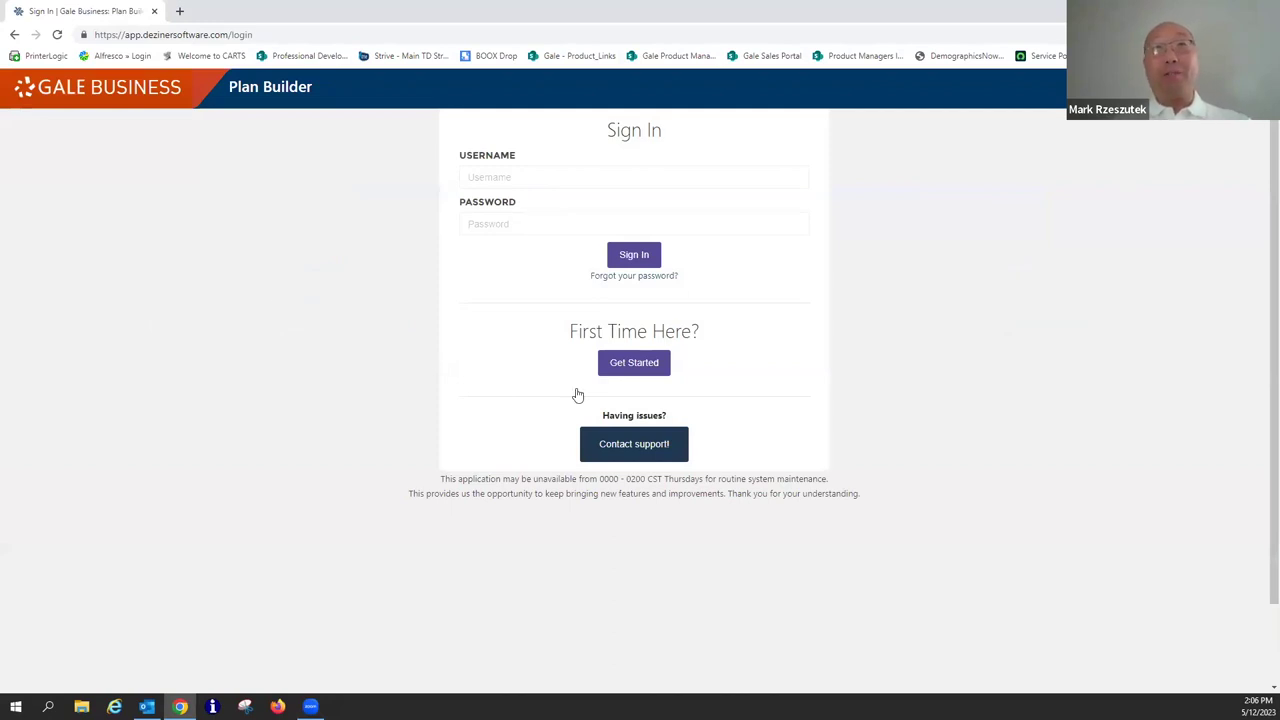
click(518, 172)
click(394, 191)
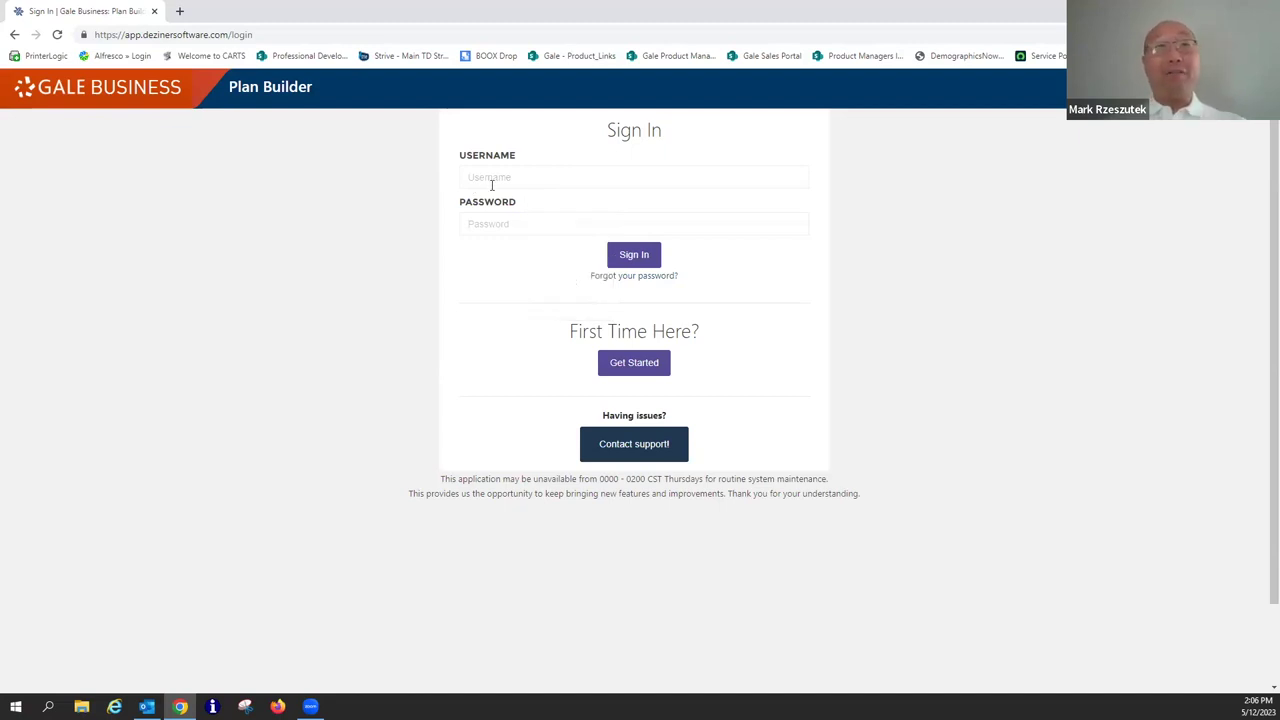
click(491, 185)
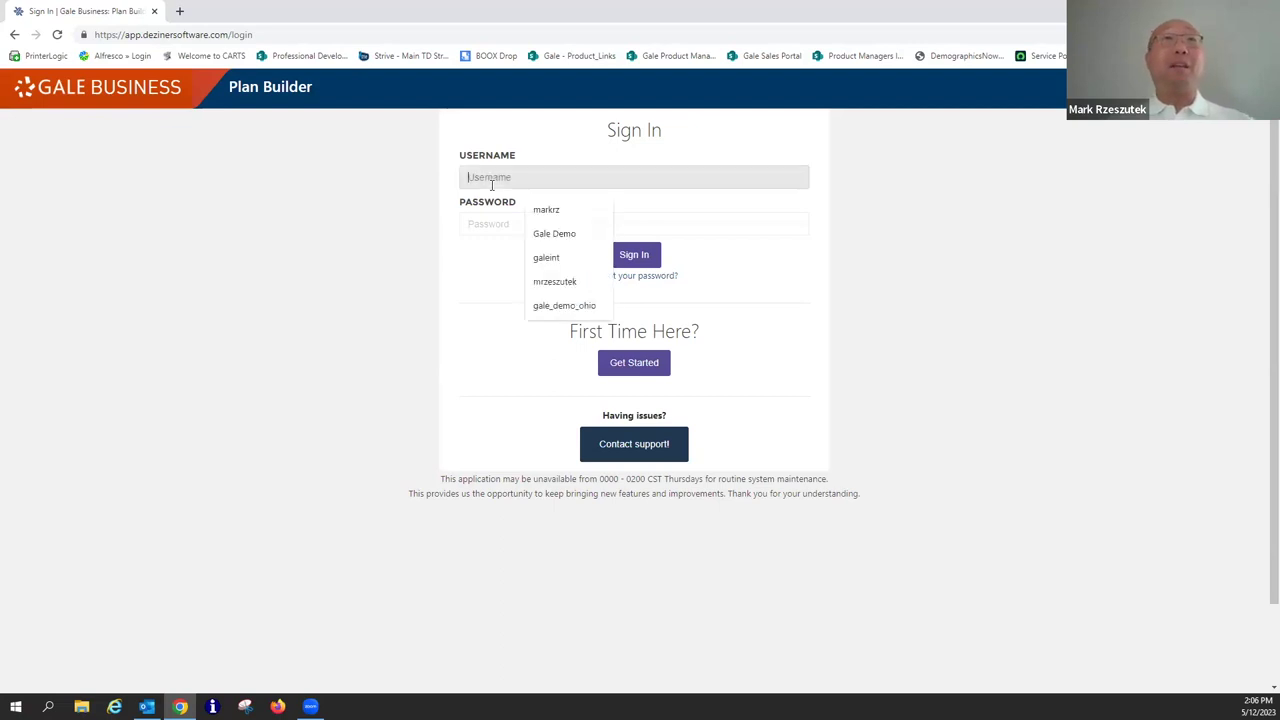
text(Gale Demo)
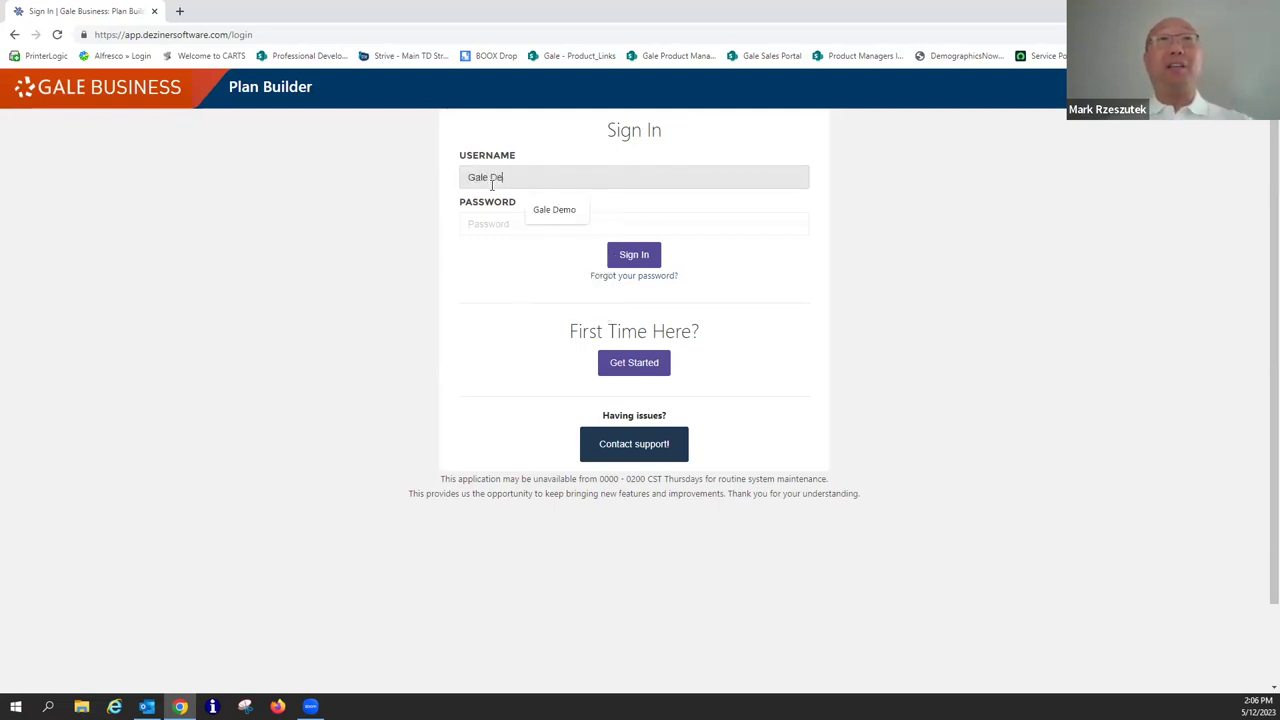
key(Tab)
text(••••••)
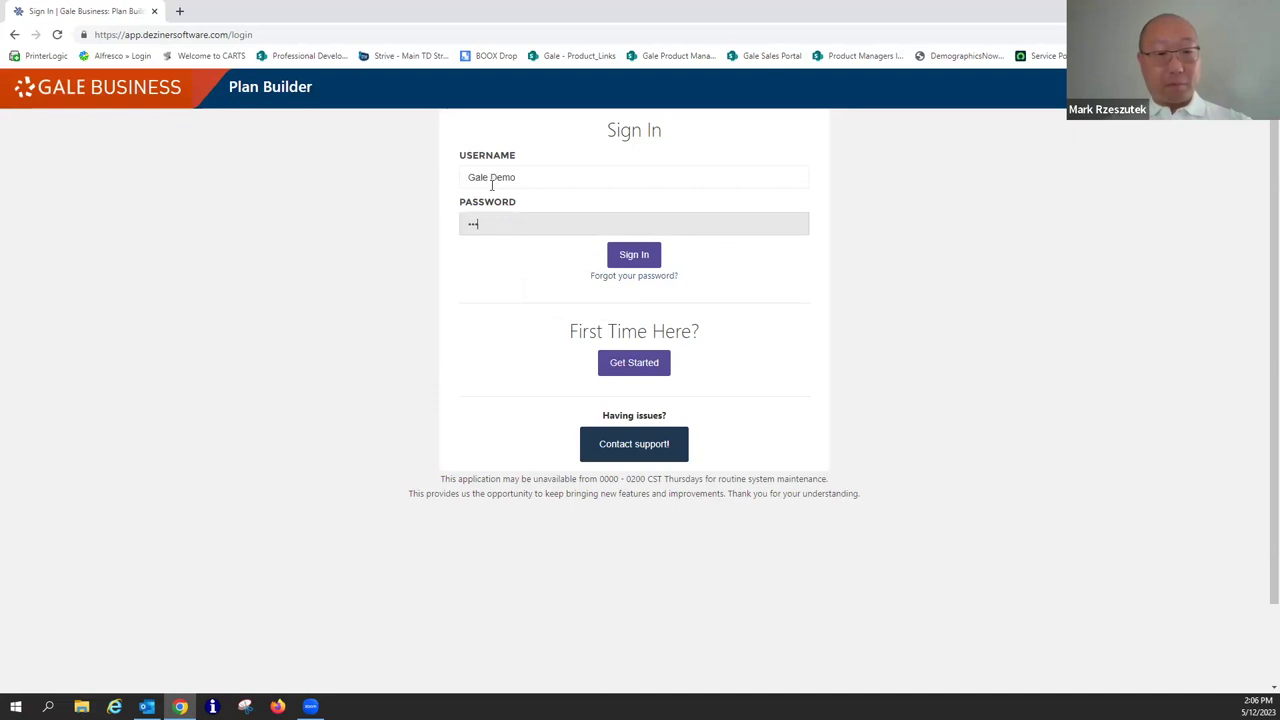
click(642, 256)
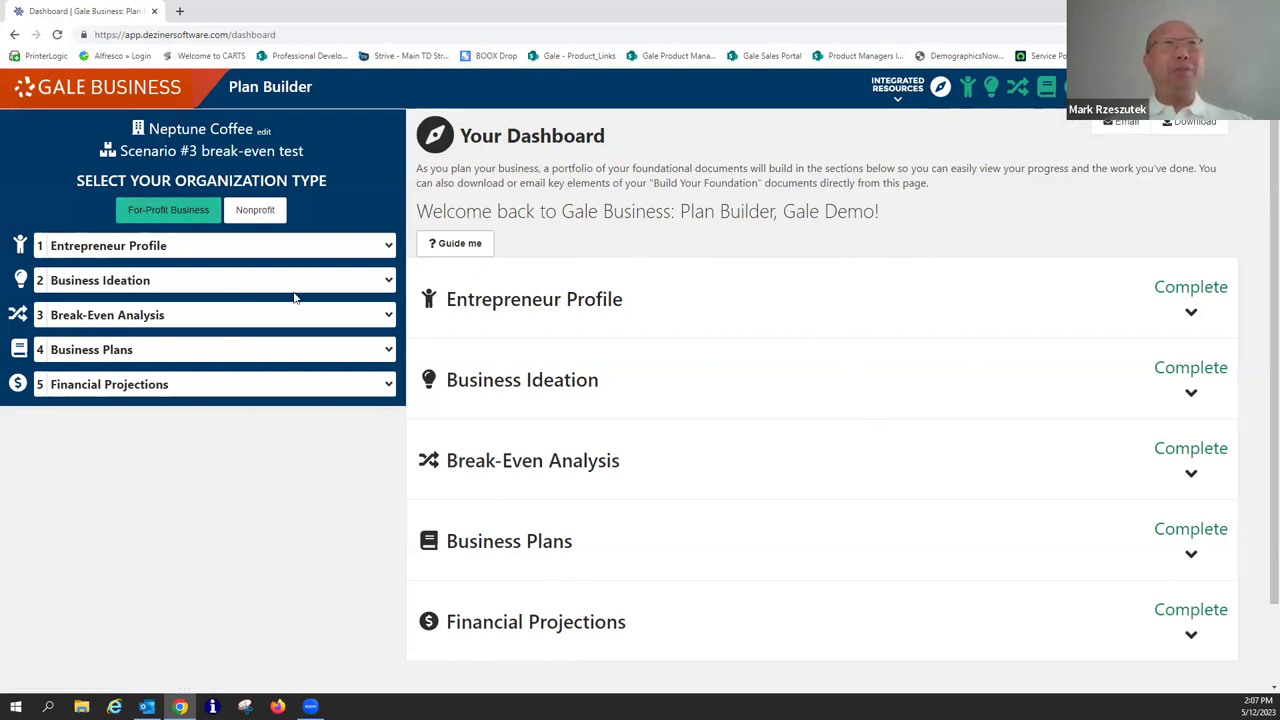
Preview the activities listed under Entrepreneur Profile and Business Ideation, and collapse both sections again.
click(181, 250)
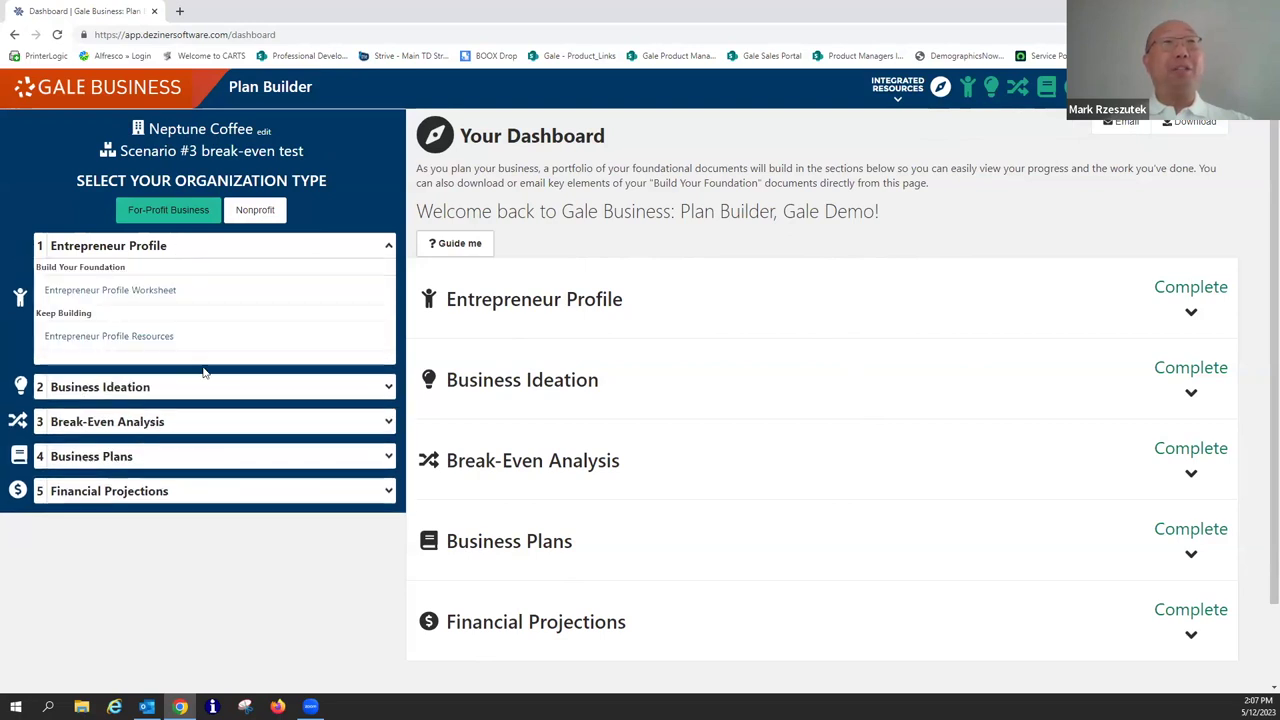
click(210, 390)
click(212, 391)
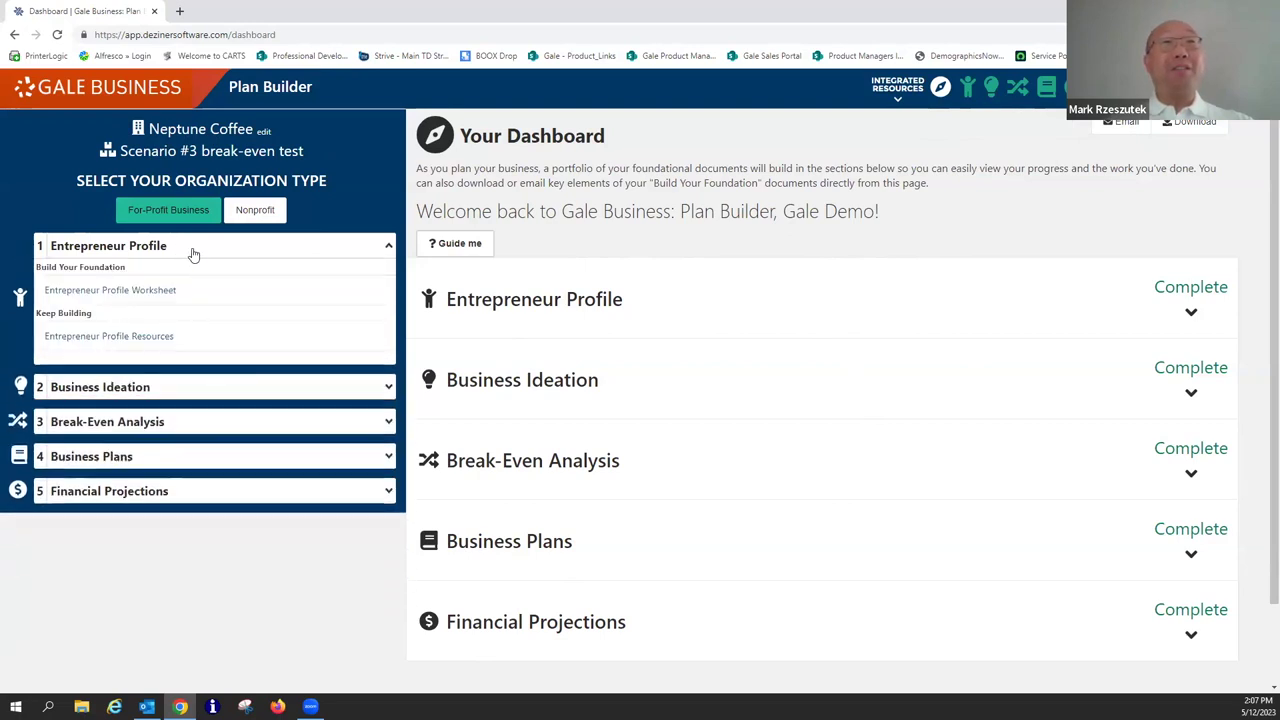
click(189, 242)
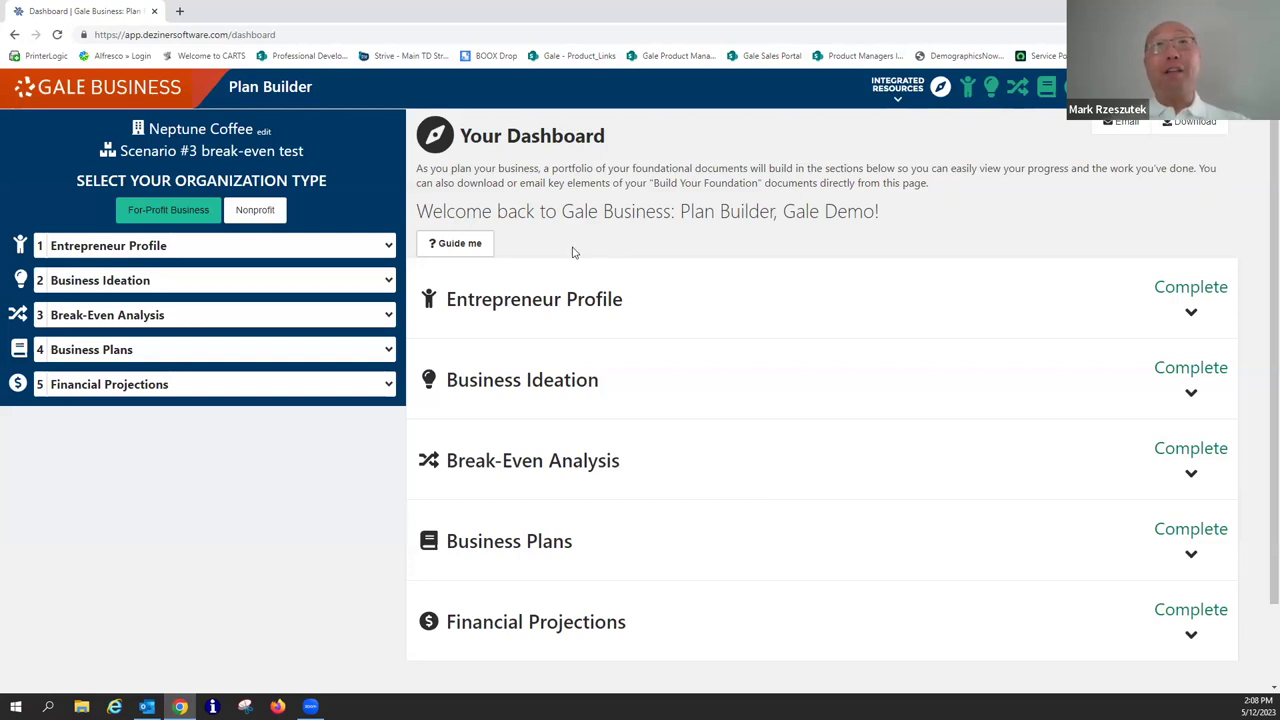
Read the dashboard's Guide me introduction through to the nonprofit section and close it.
click(443, 247)
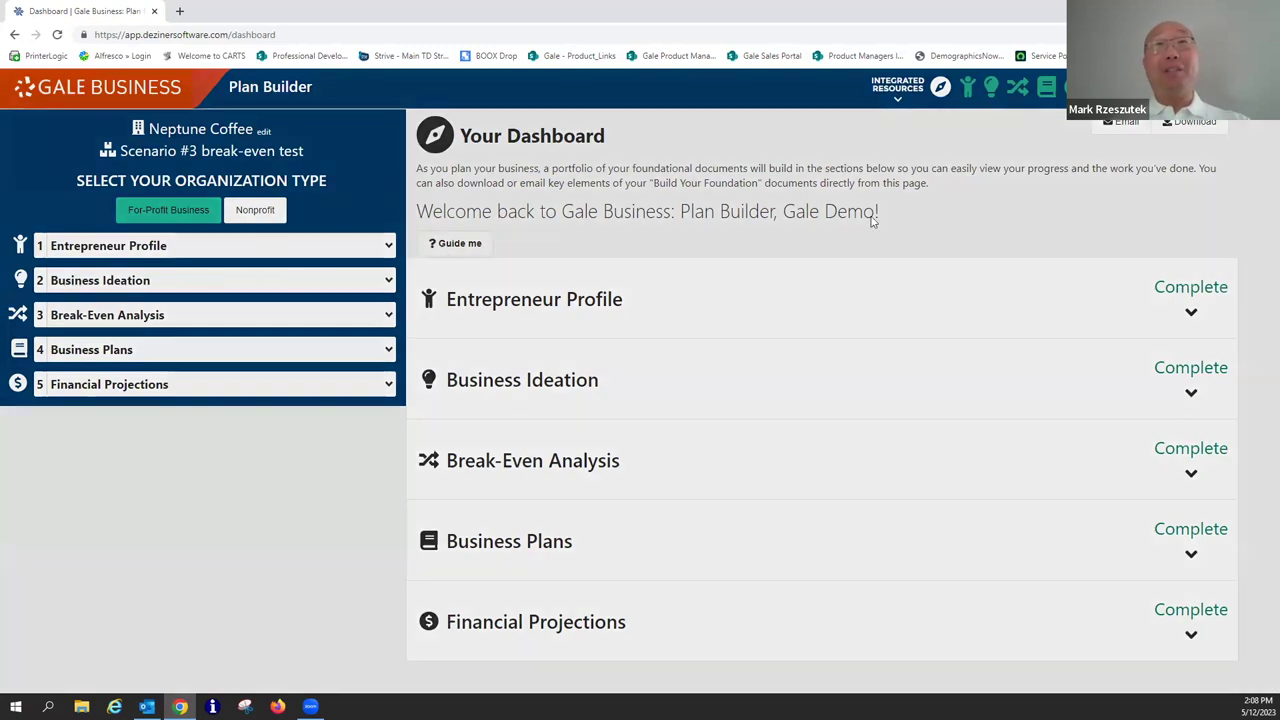
scroll(550, 323, down, 2)
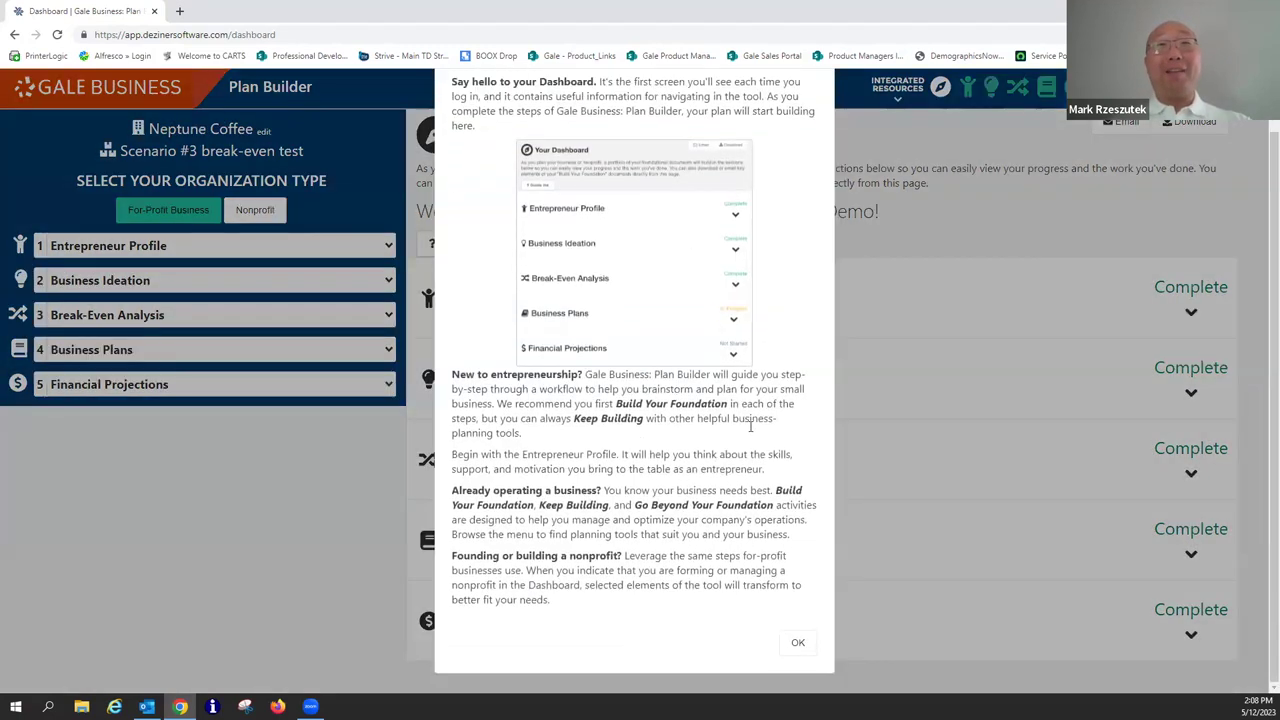
scroll(640, 370, up, 2)
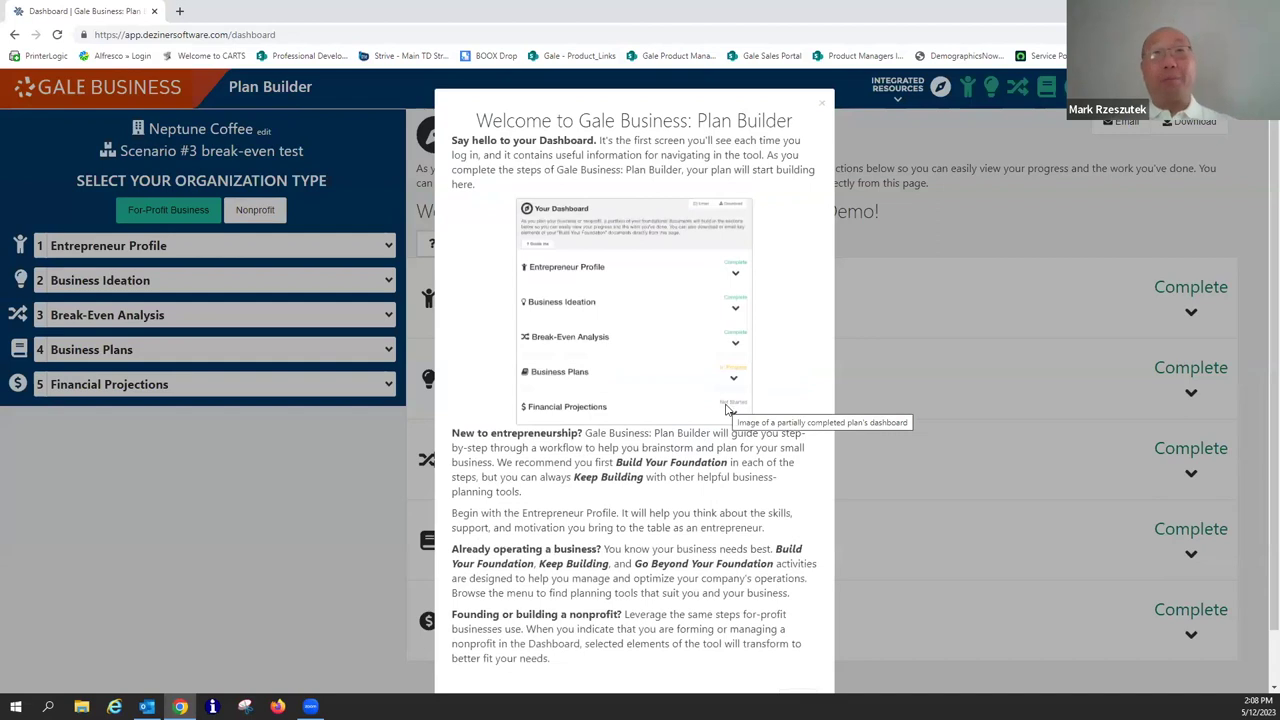
scroll(685, 418, down, 1)
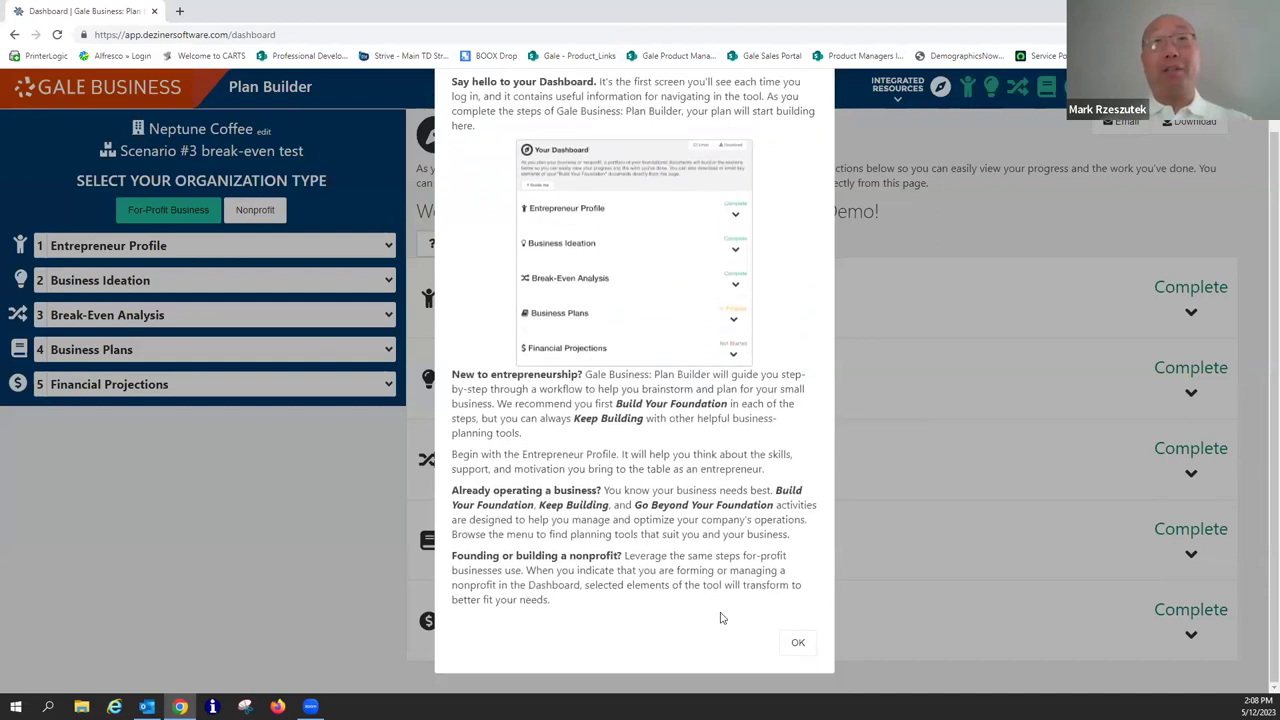
click(795, 646)
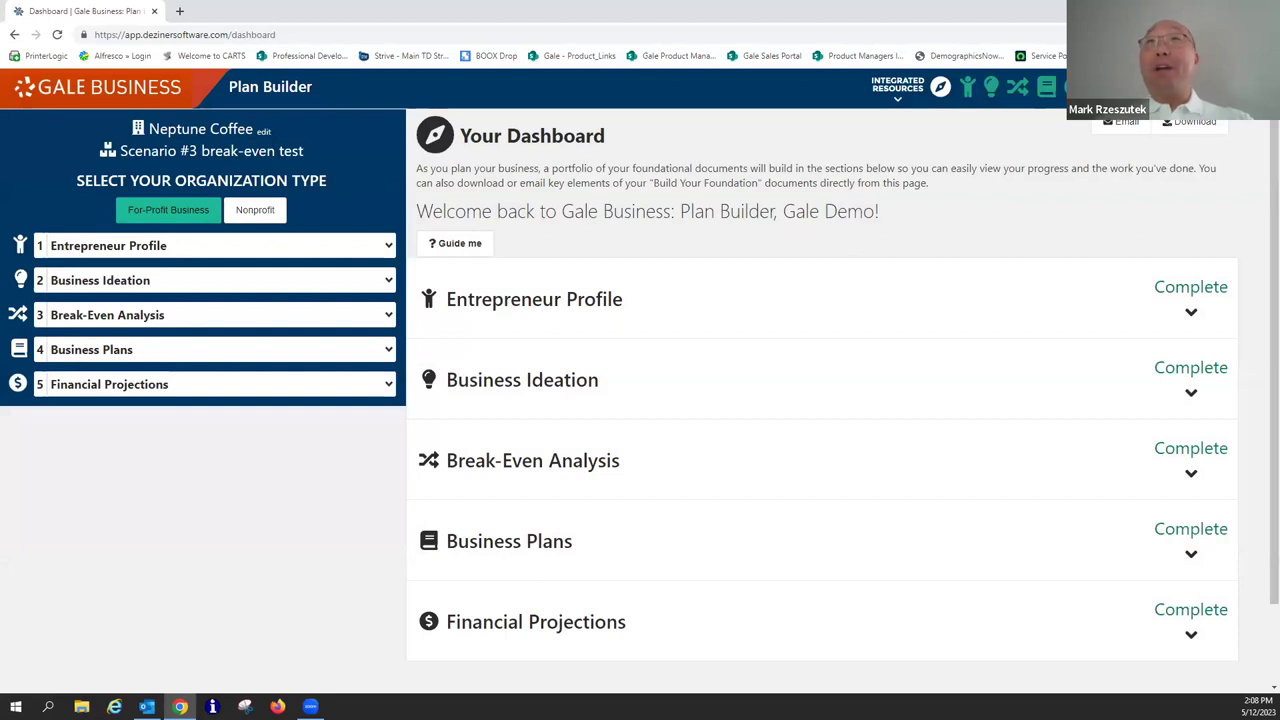
Look over the account options and the available interface languages, then dismiss the language chooser without changing the language.
click(1180, 88)
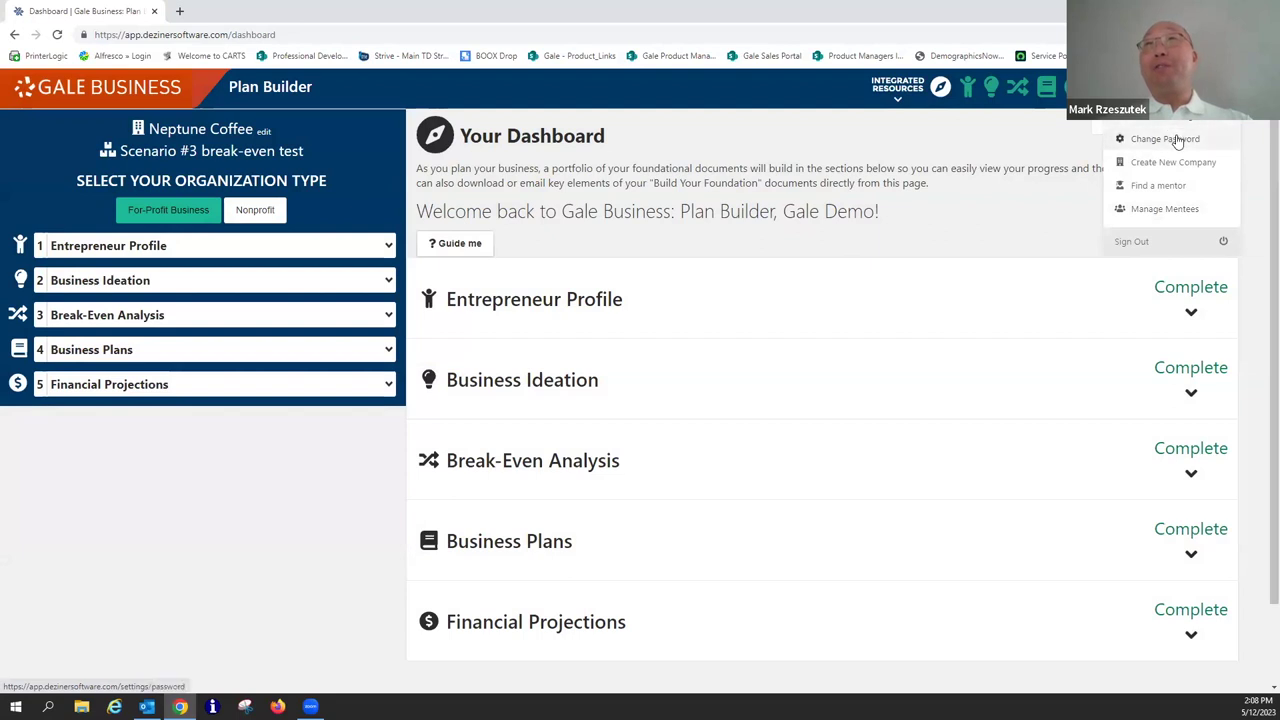
click(1072, 208)
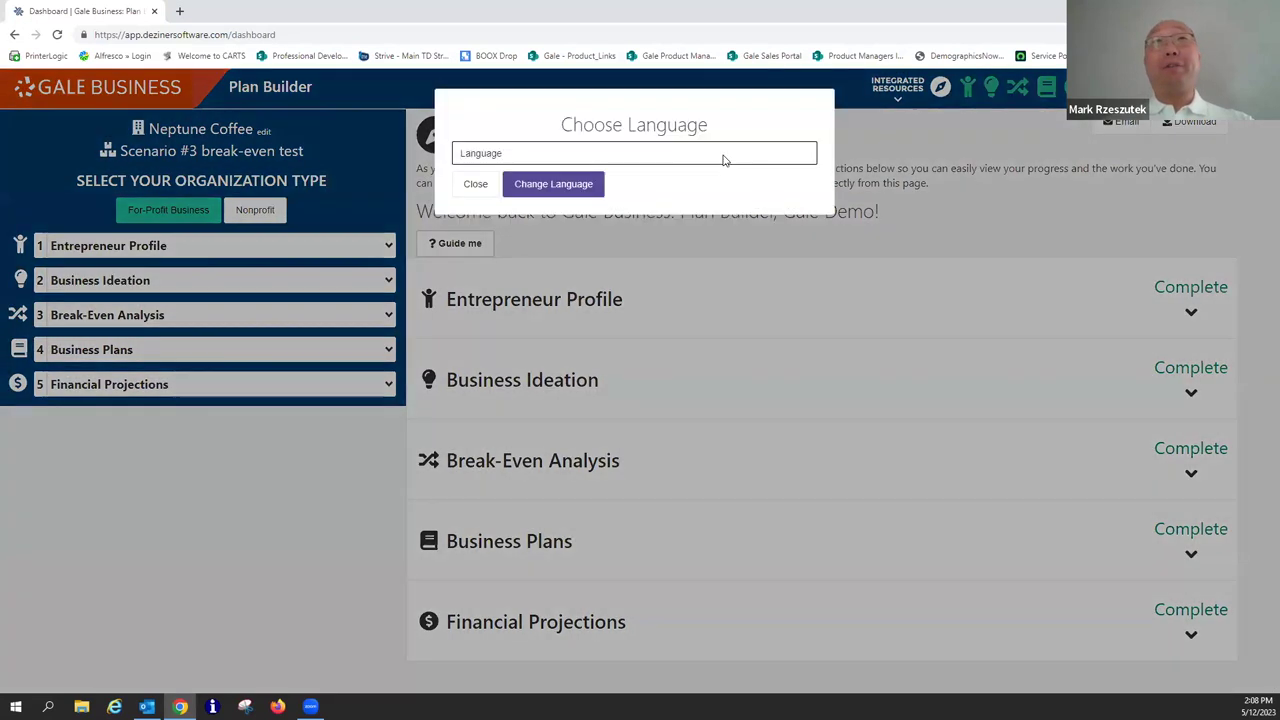
click(723, 154)
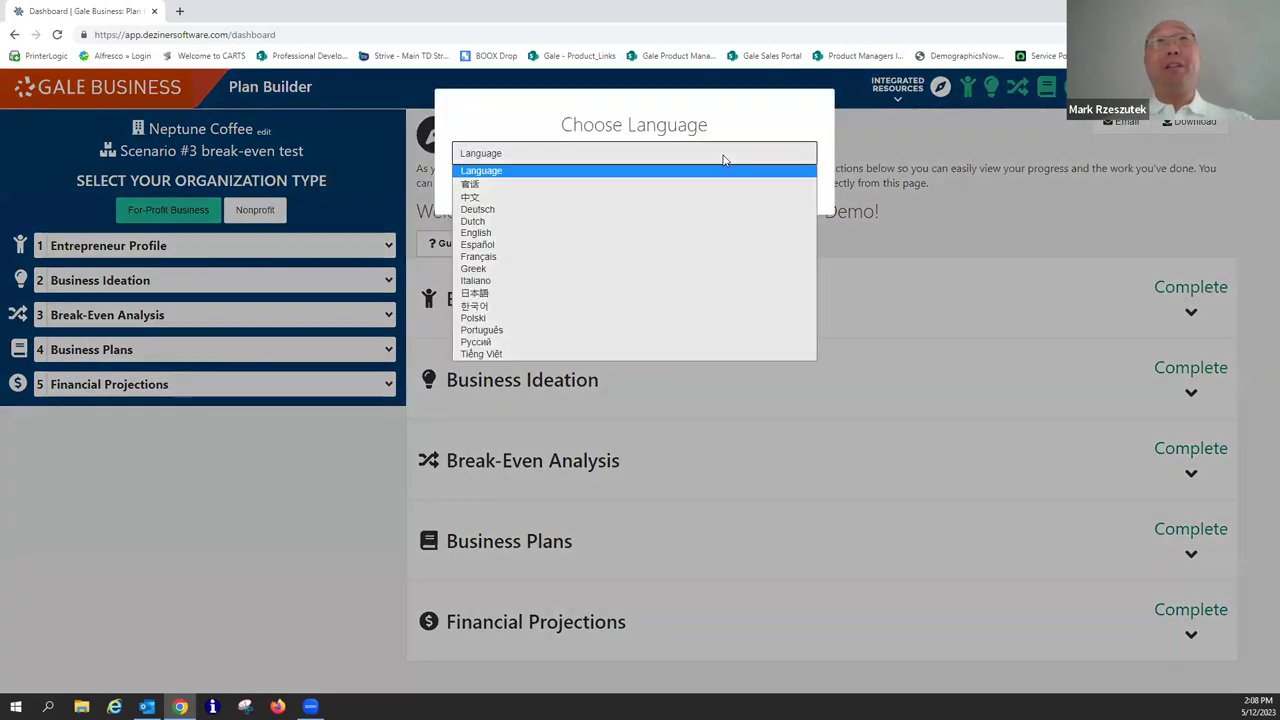
click(730, 114)
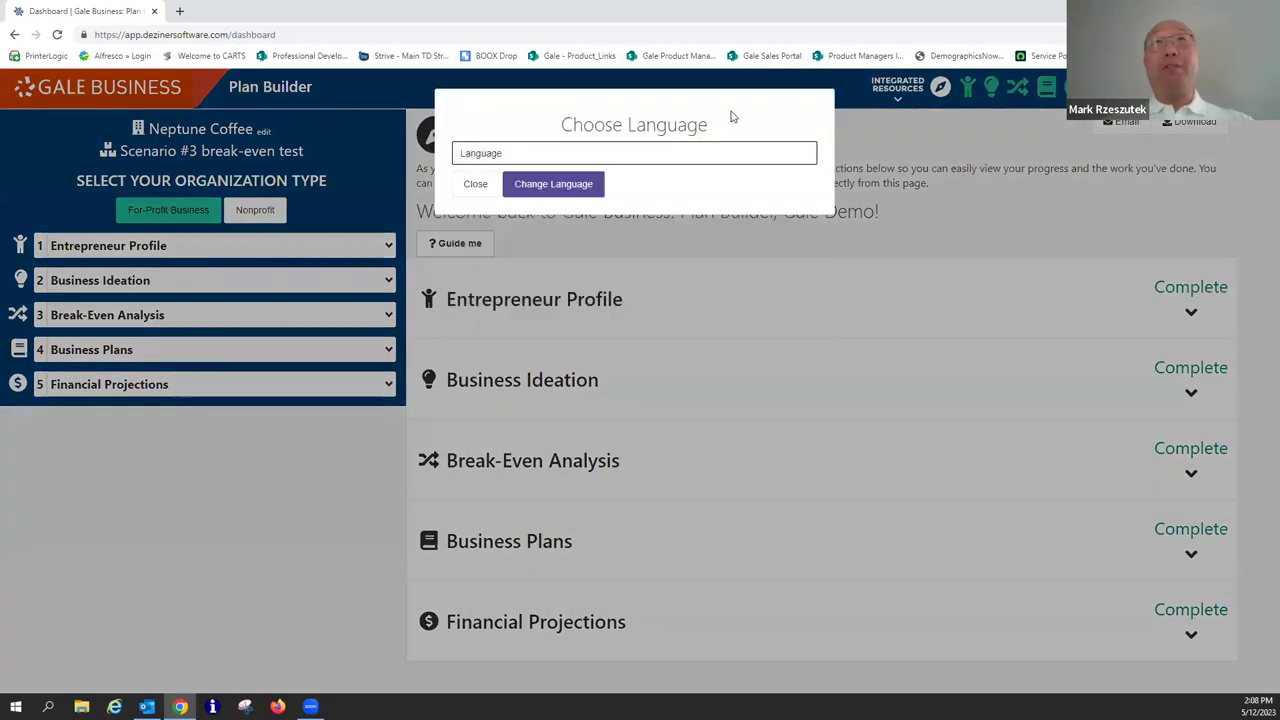
click(476, 186)
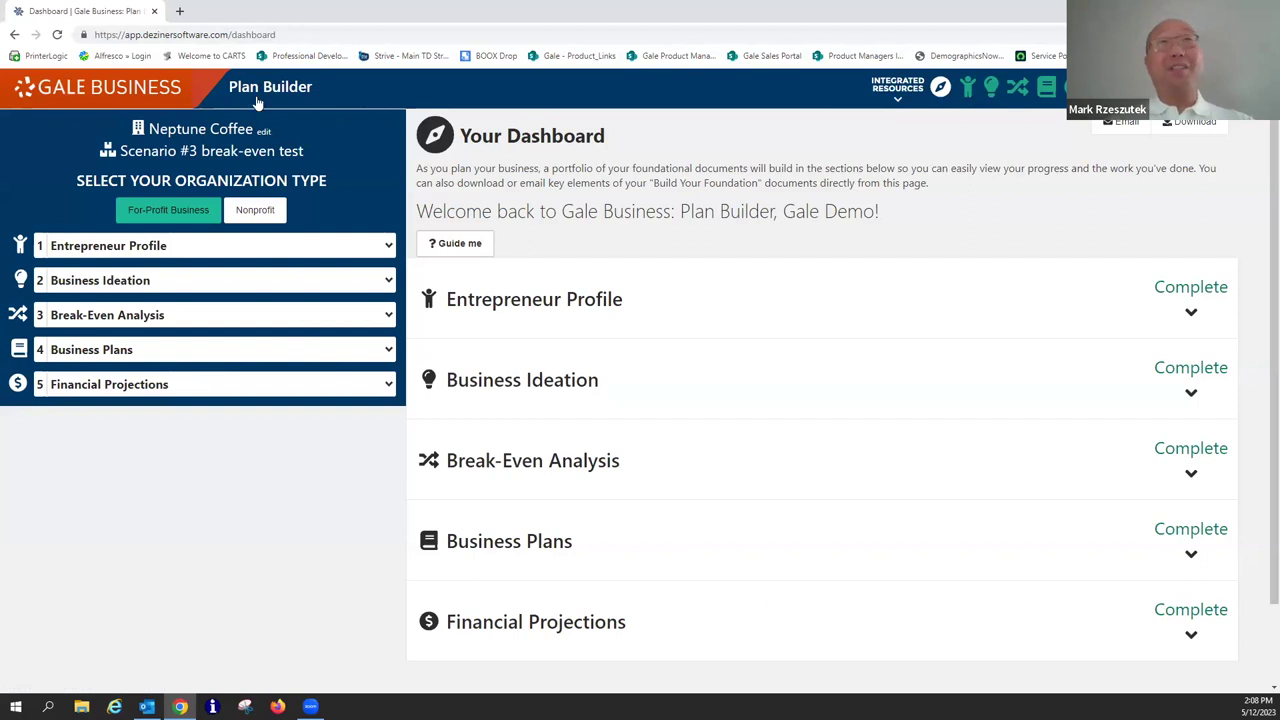
Open the company management page for Neptune Coffee, review the companies and scenario information, and return to the dashboard.
click(190, 133)
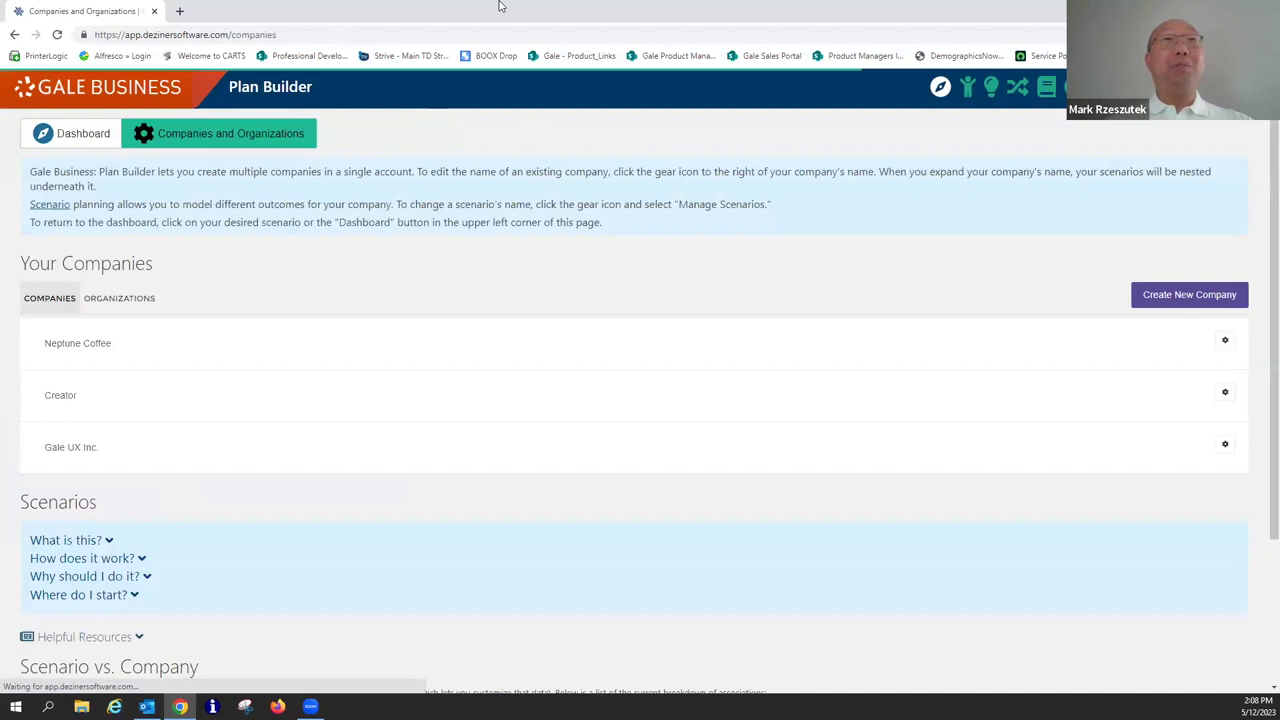
scroll(400, 277, down, 3)
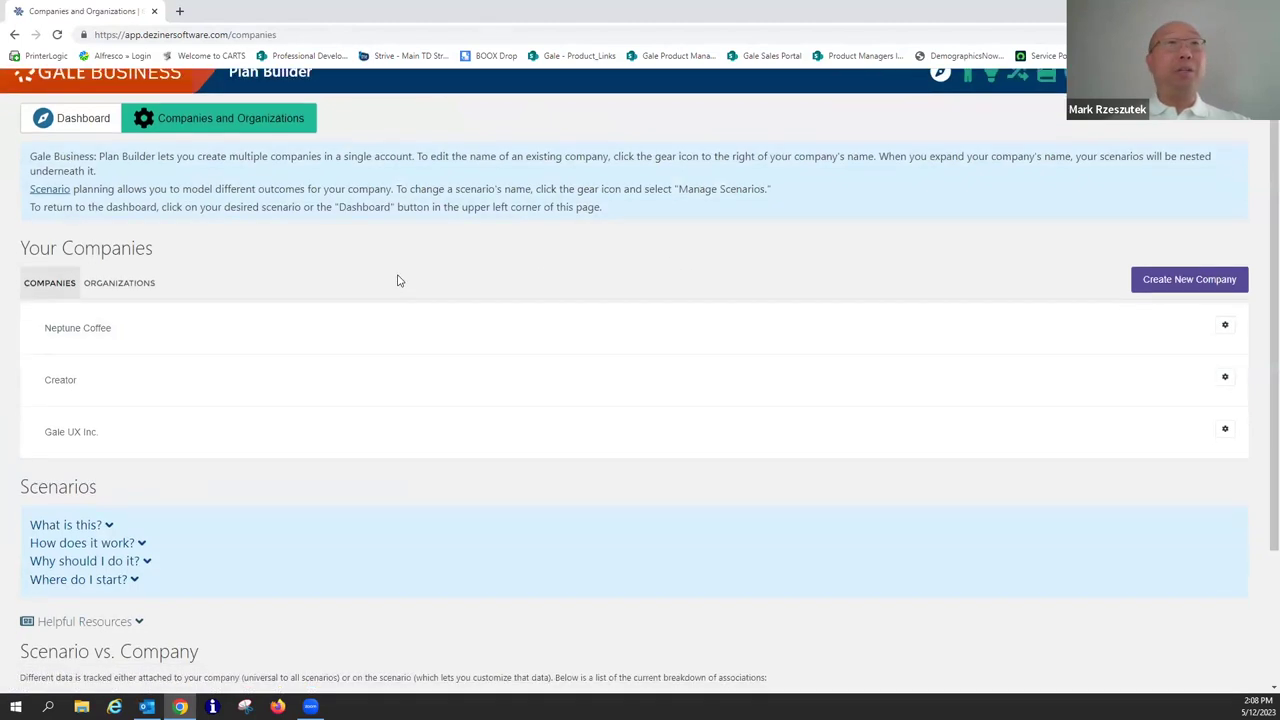
scroll(985, 300, up, 2)
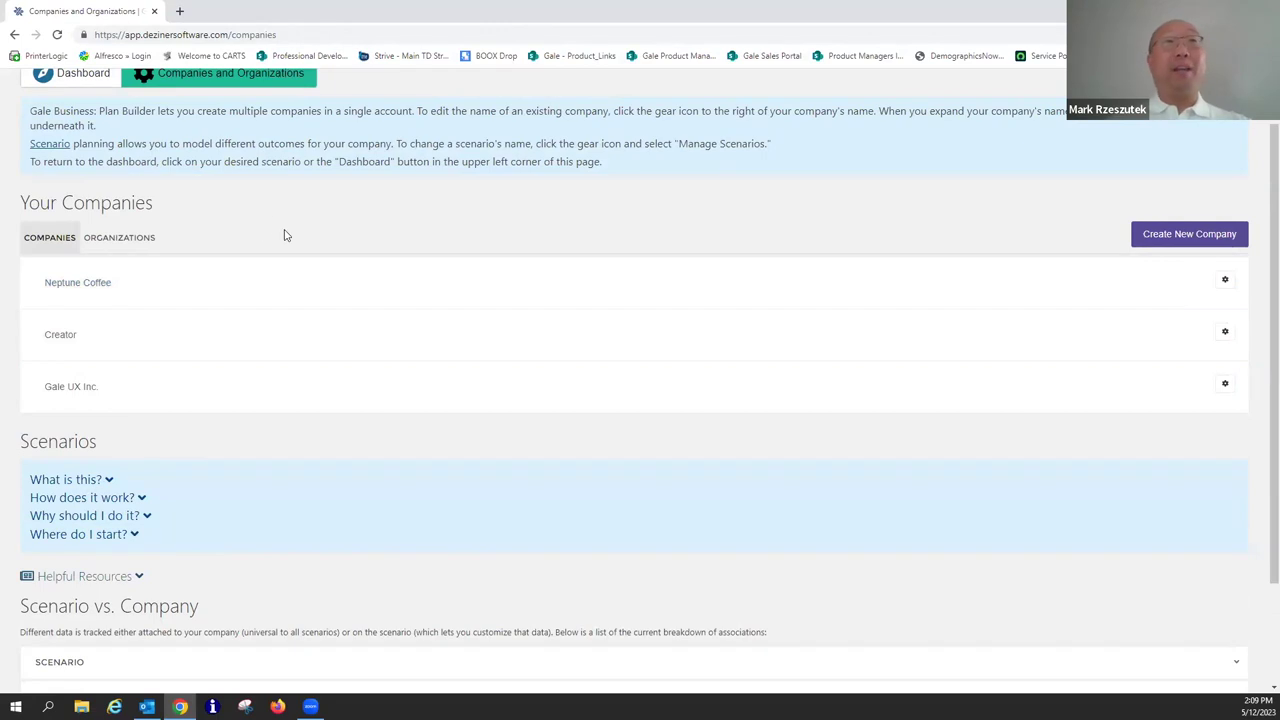
scroll(283, 234, up, 1)
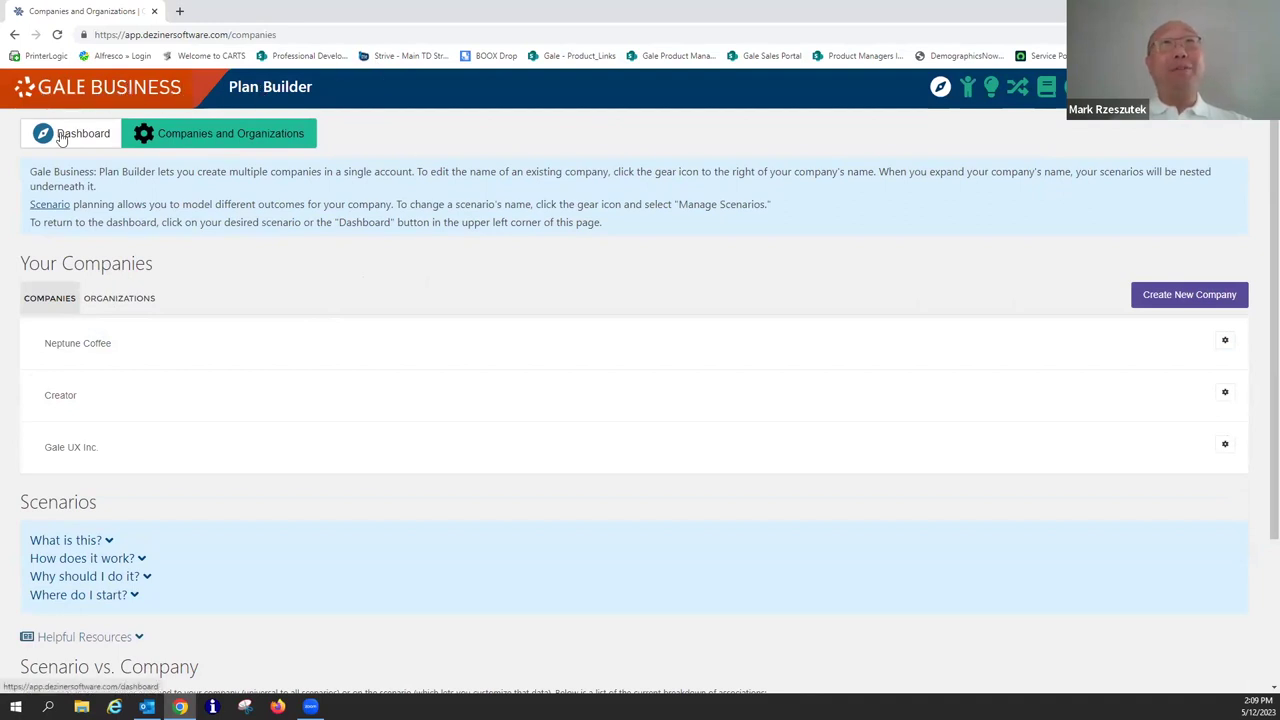
click(120, 92)
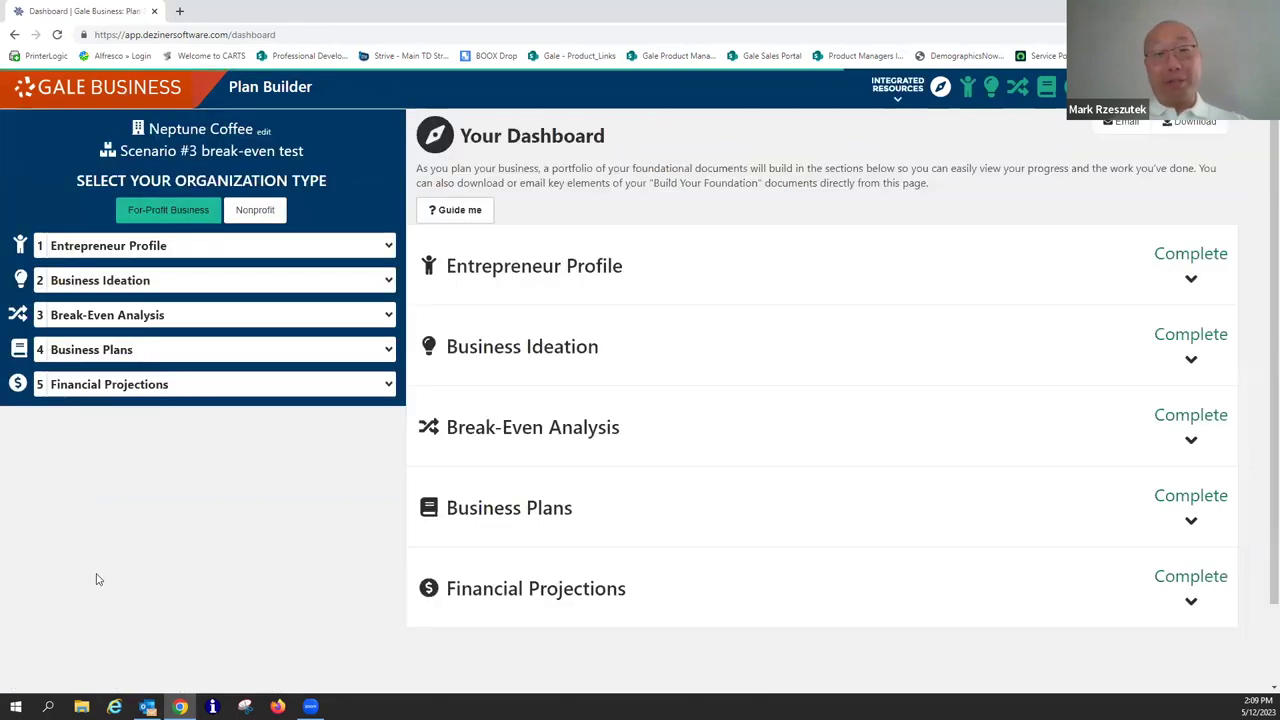
View the scenarios available for Neptune Coffee from the current scenario's name, then return to the dashboard.
click(160, 155)
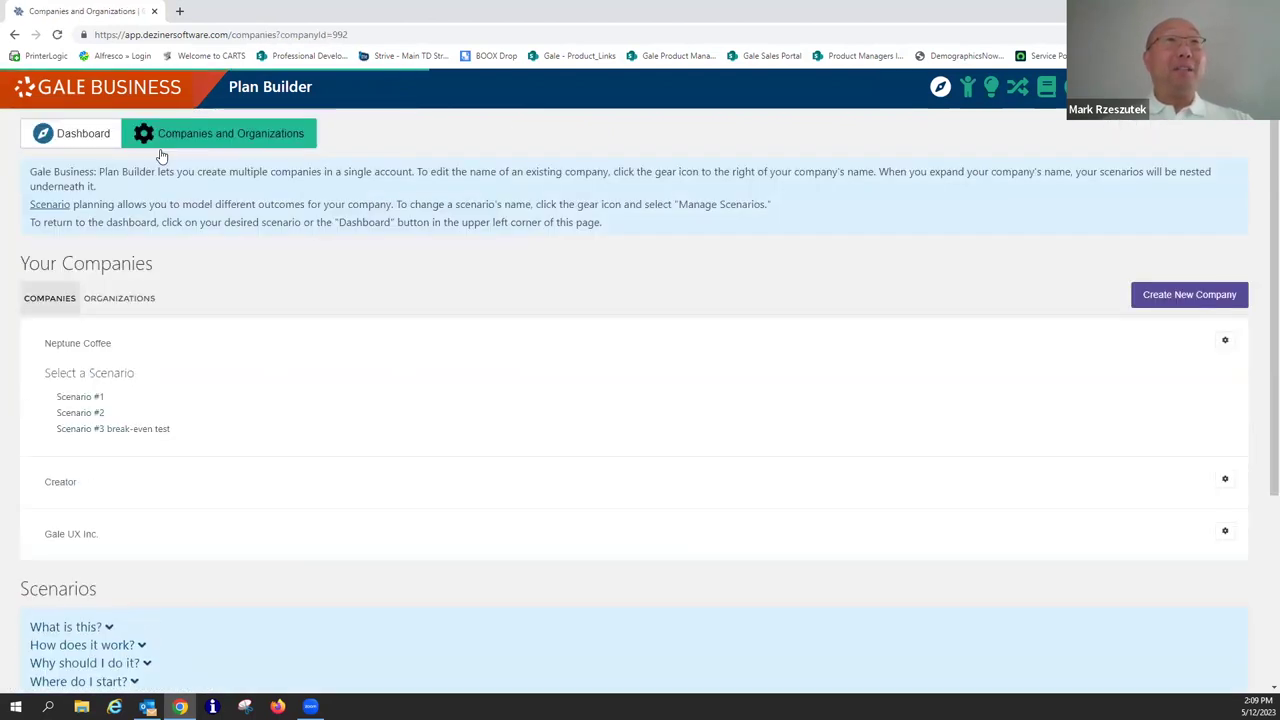
scroll(443, 369, down, 1)
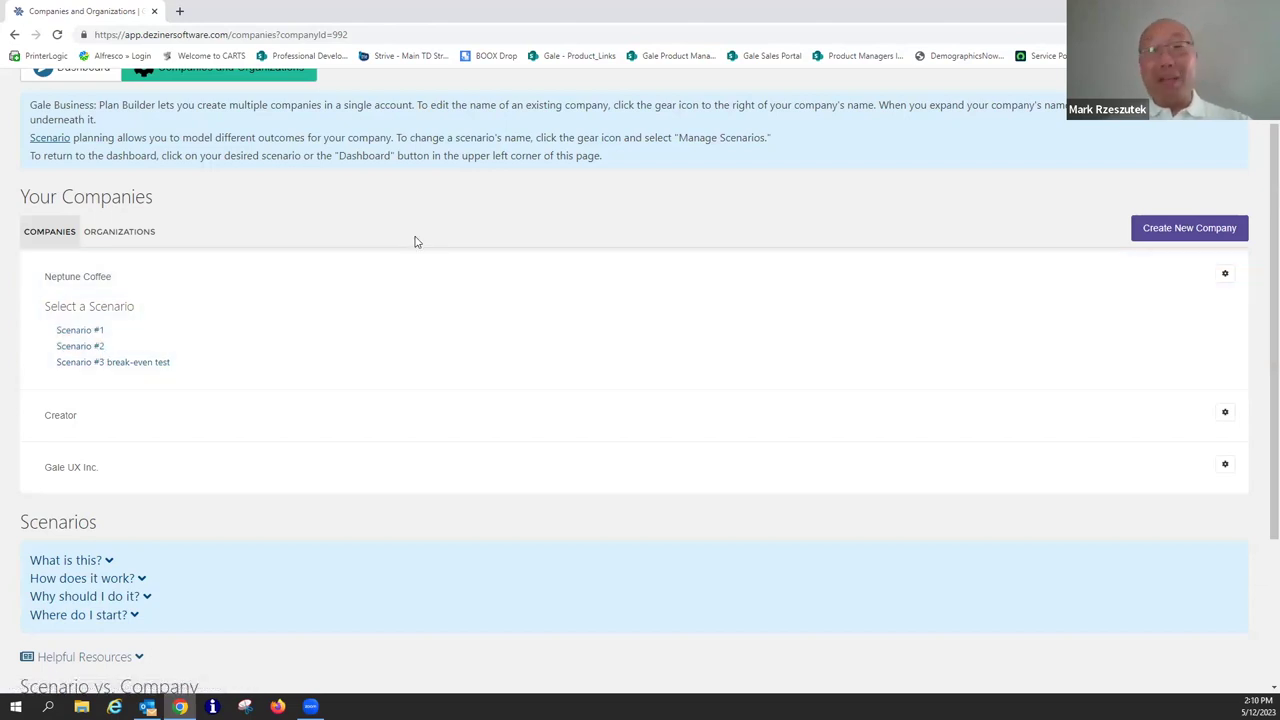
scroll(415, 240, up, 1)
click(154, 94)
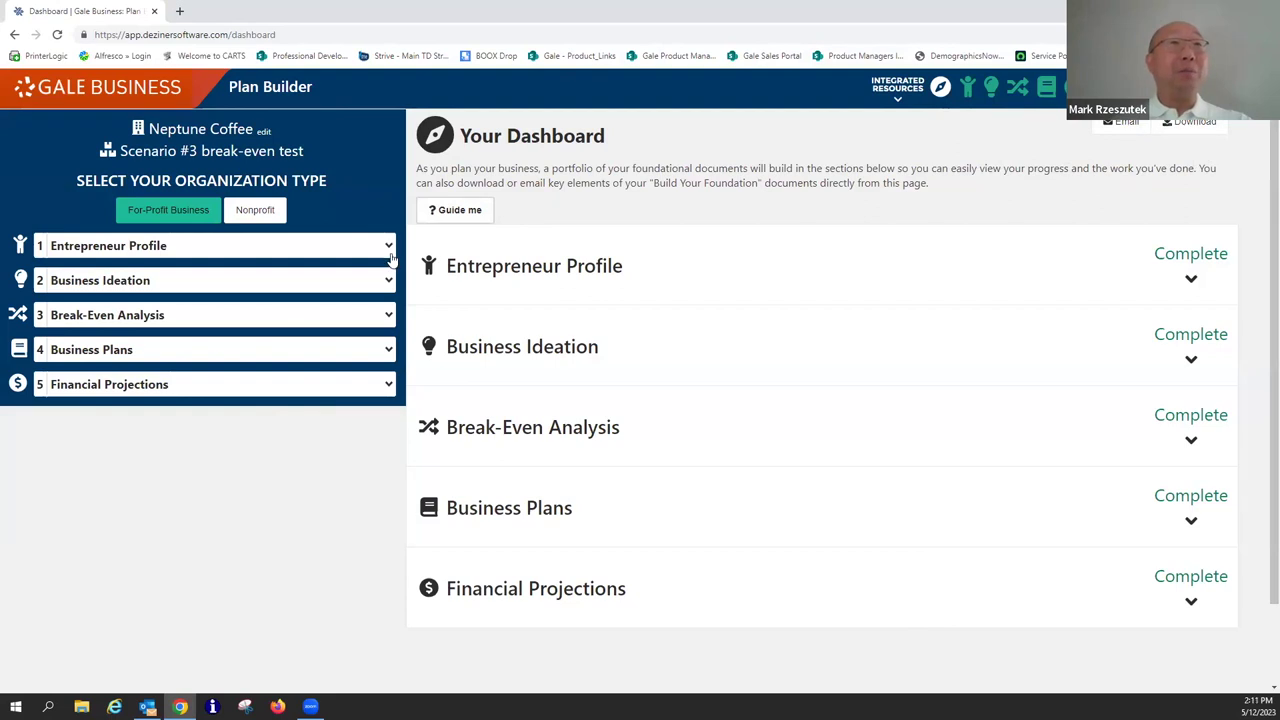
Expand the Entrepreneur Profile, Business Ideation and Break-Even Analysis sections and look through their activities.
click(305, 250)
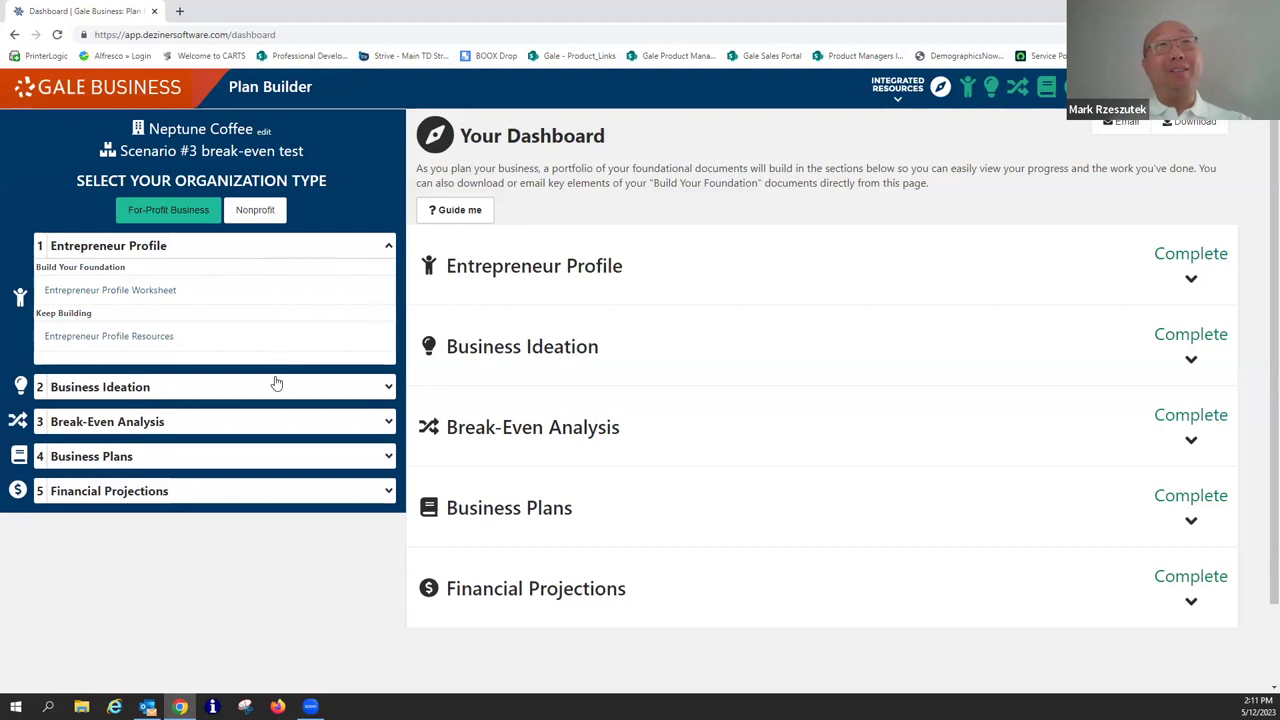
click(166, 396)
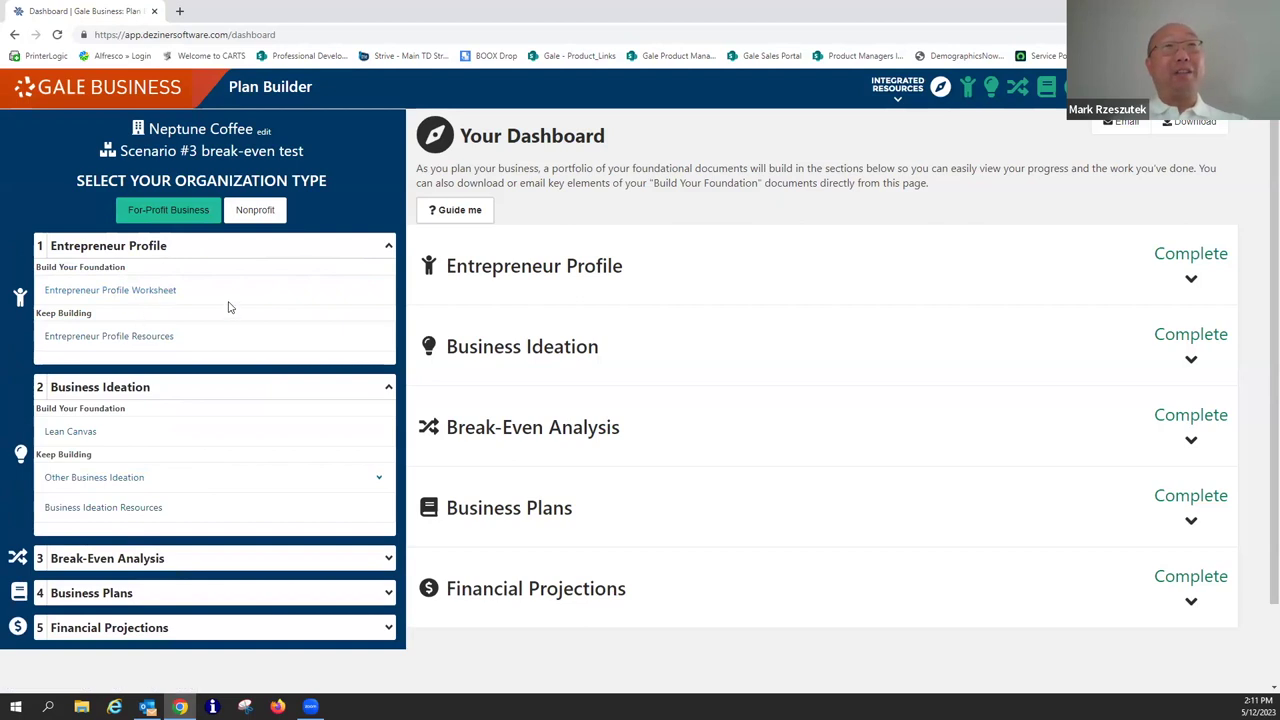
click(218, 562)
scroll(216, 562, down, 2)
scroll(289, 534, up, 1)
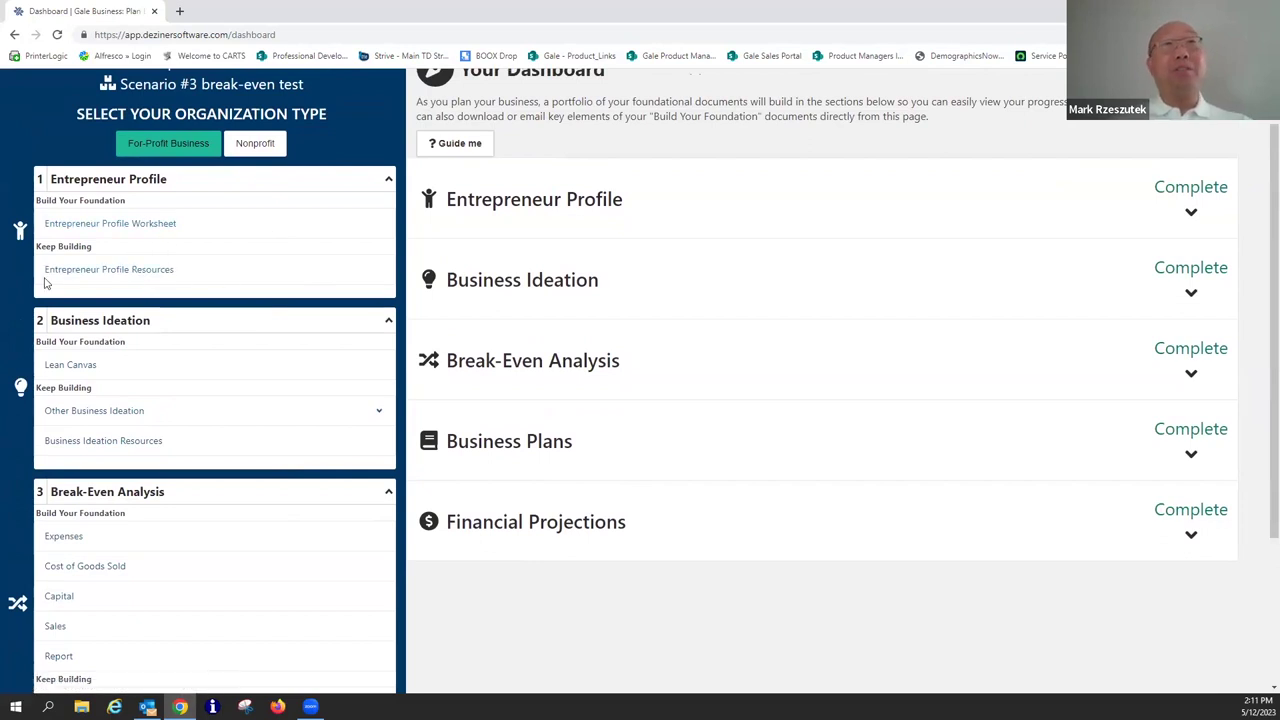
Open the Business Ideas document from the Entrepreneur Profile Resources, skim both pages, and return to the resource list.
click(91, 275)
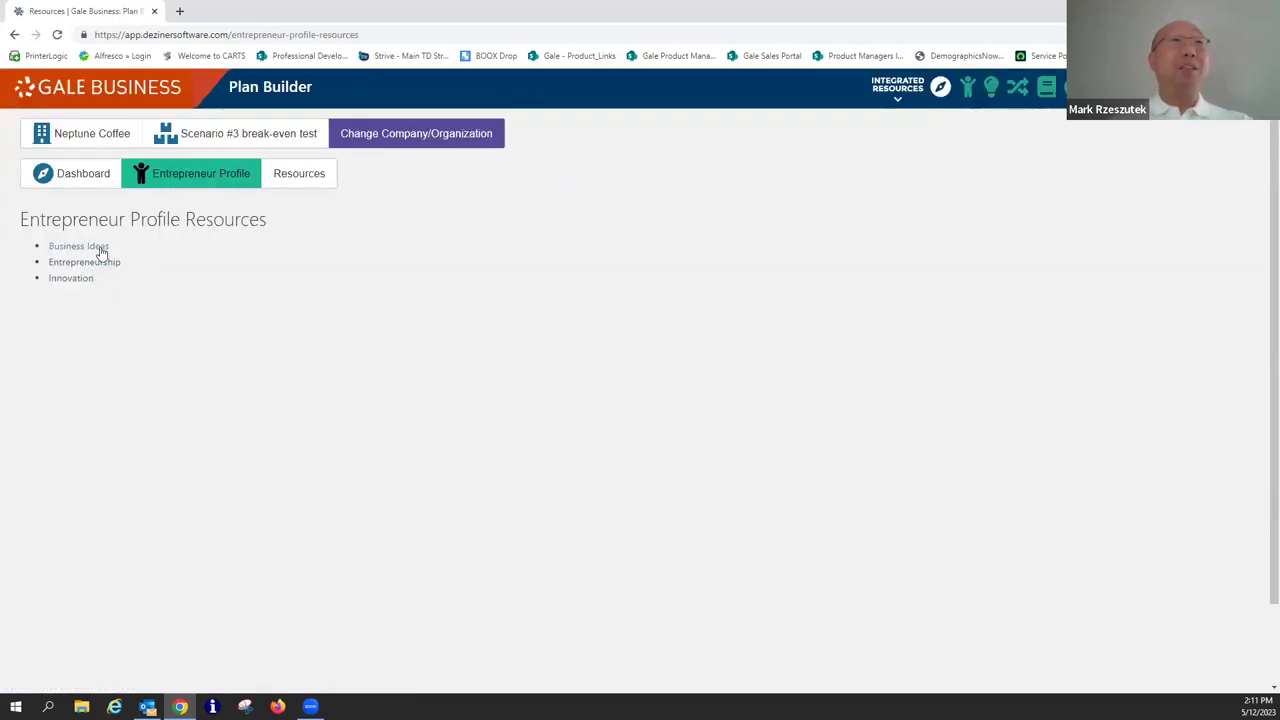
click(100, 249)
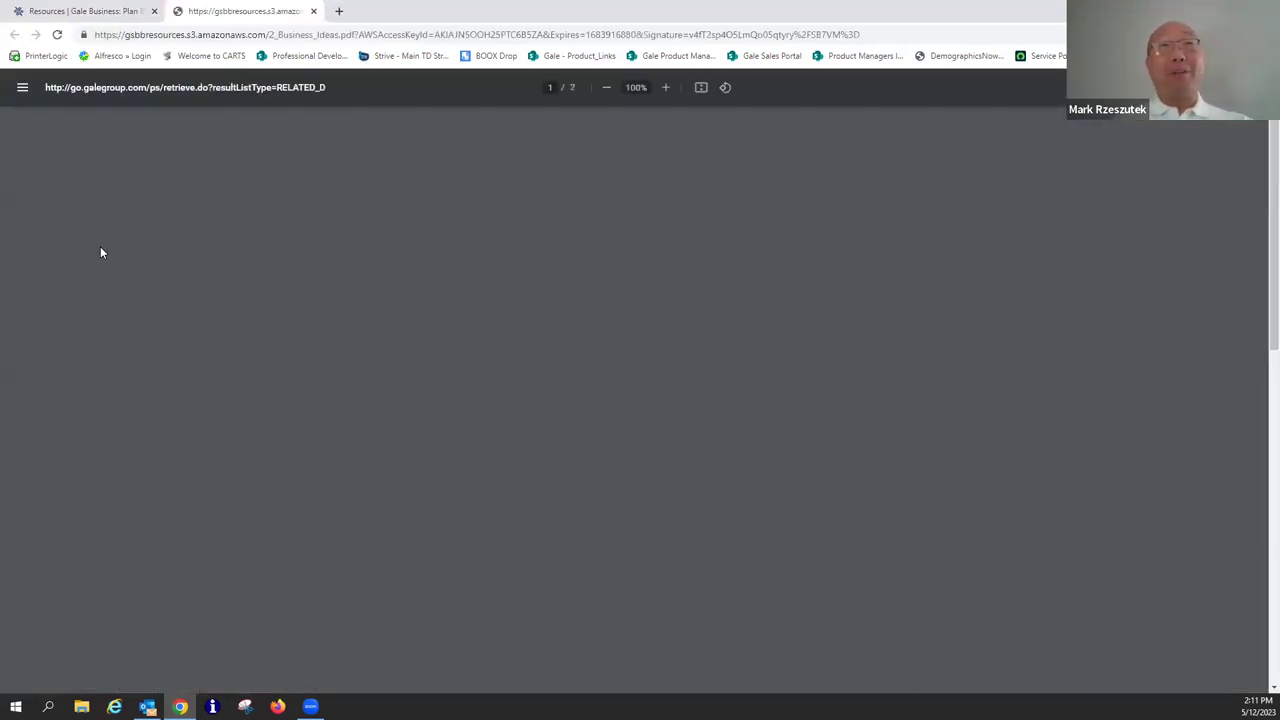
scroll(447, 404, down, 10)
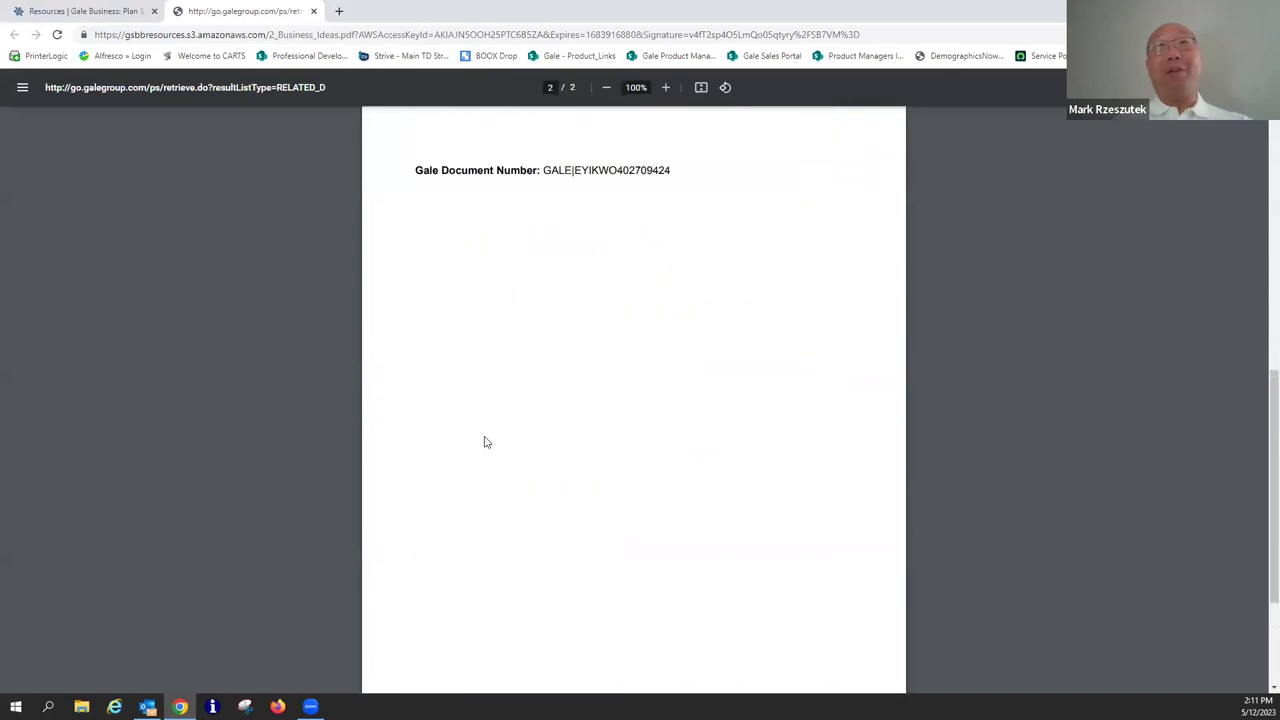
scroll(486, 443, up, 10)
scroll(640, 500, down, 10)
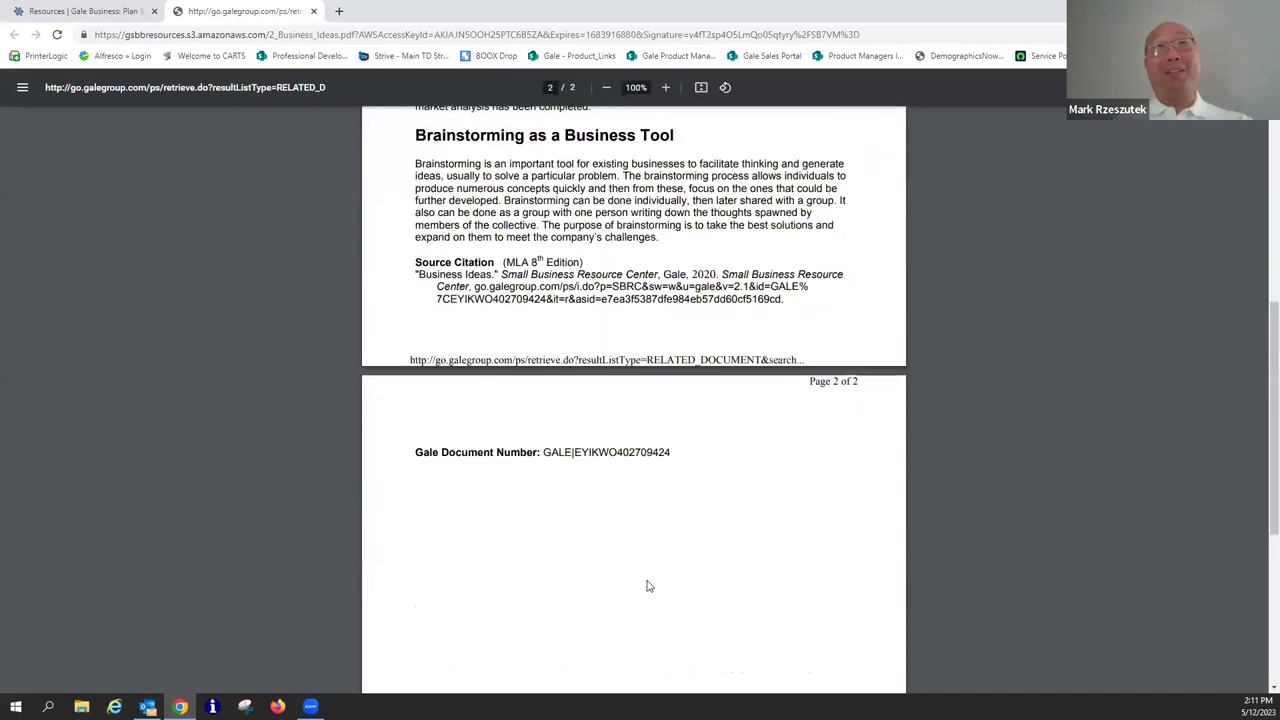
scroll(648, 571, up, 10)
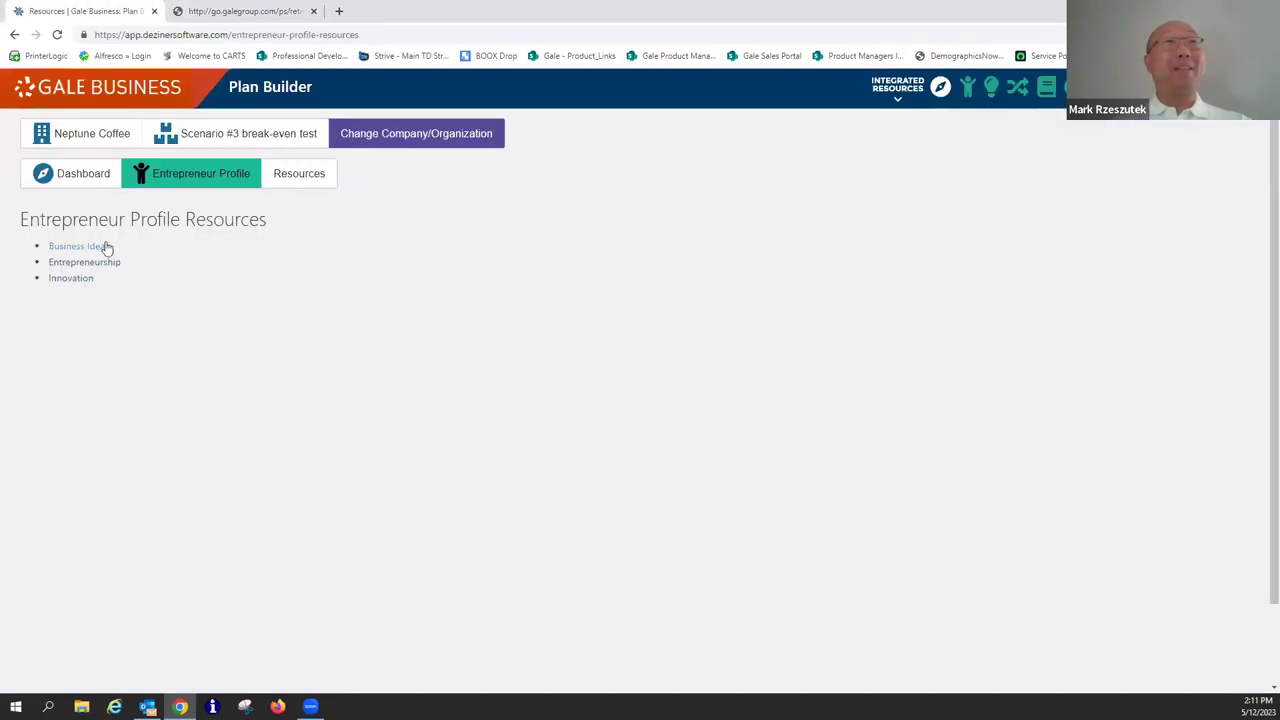
Open the Entrepreneurship document from the Entrepreneur Profile Resources, skim its pages, and close the extra document pages.
click(90, 10)
click(96, 266)
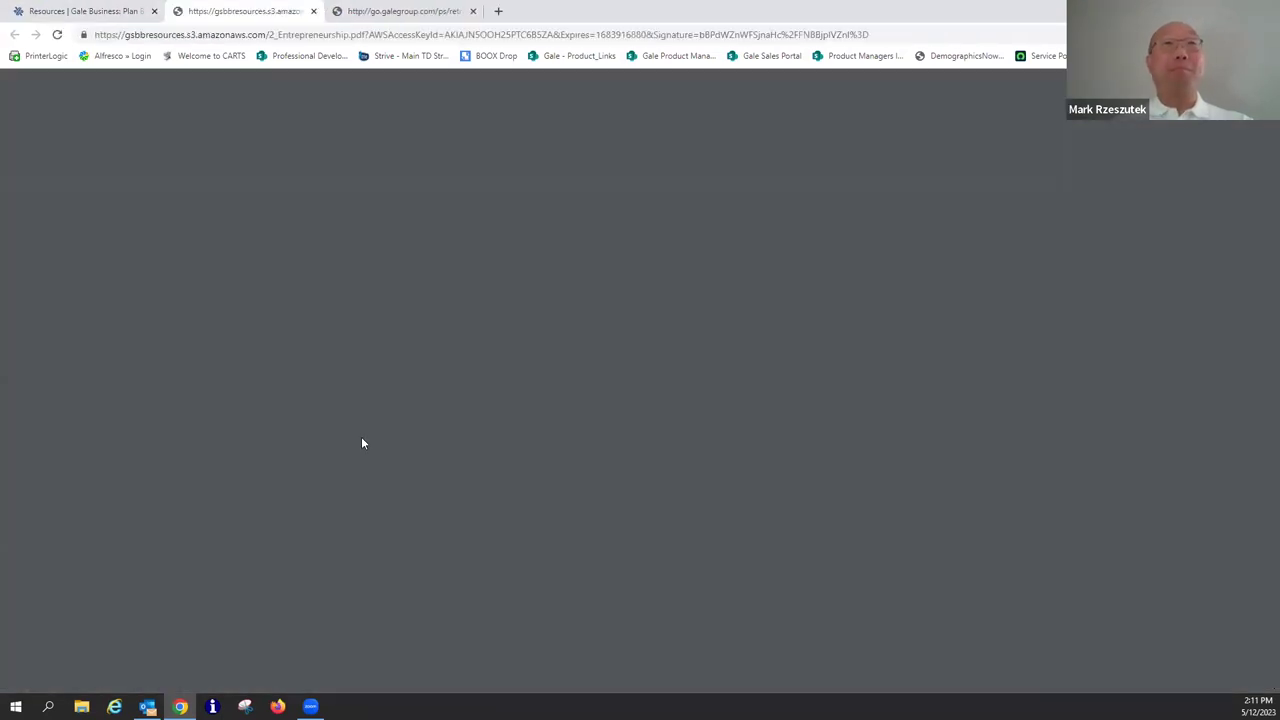
scroll(374, 439, down, 15)
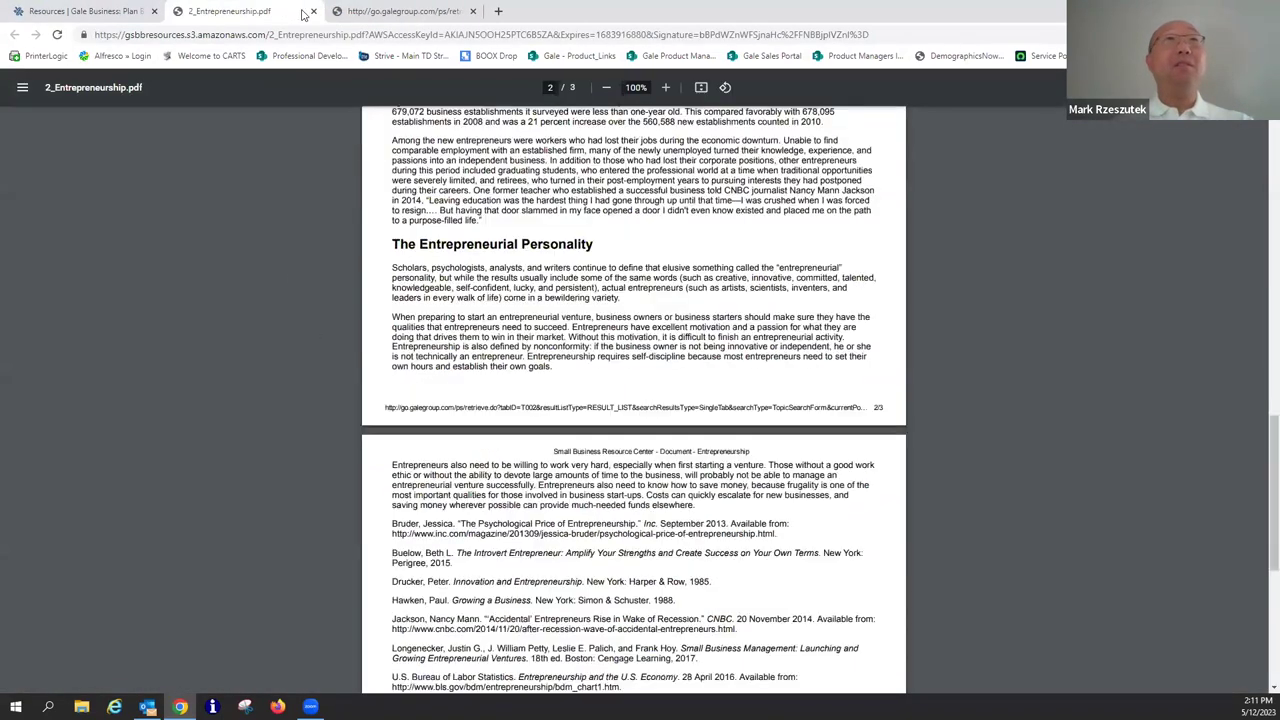
click(313, 11)
click(313, 11)
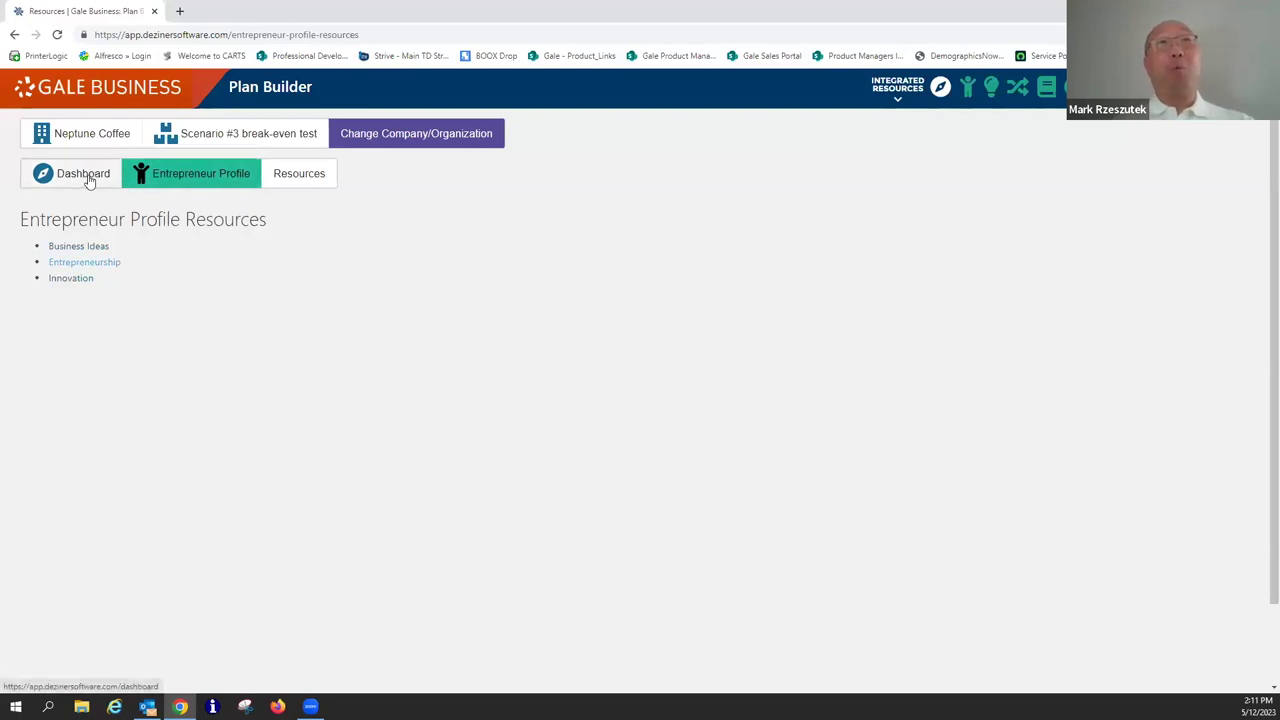
Go back to the Entrepreneur Profile activities, open the Entrepreneur Profile Worksheet, and look through the answers to its seven questions.
click(160, 180)
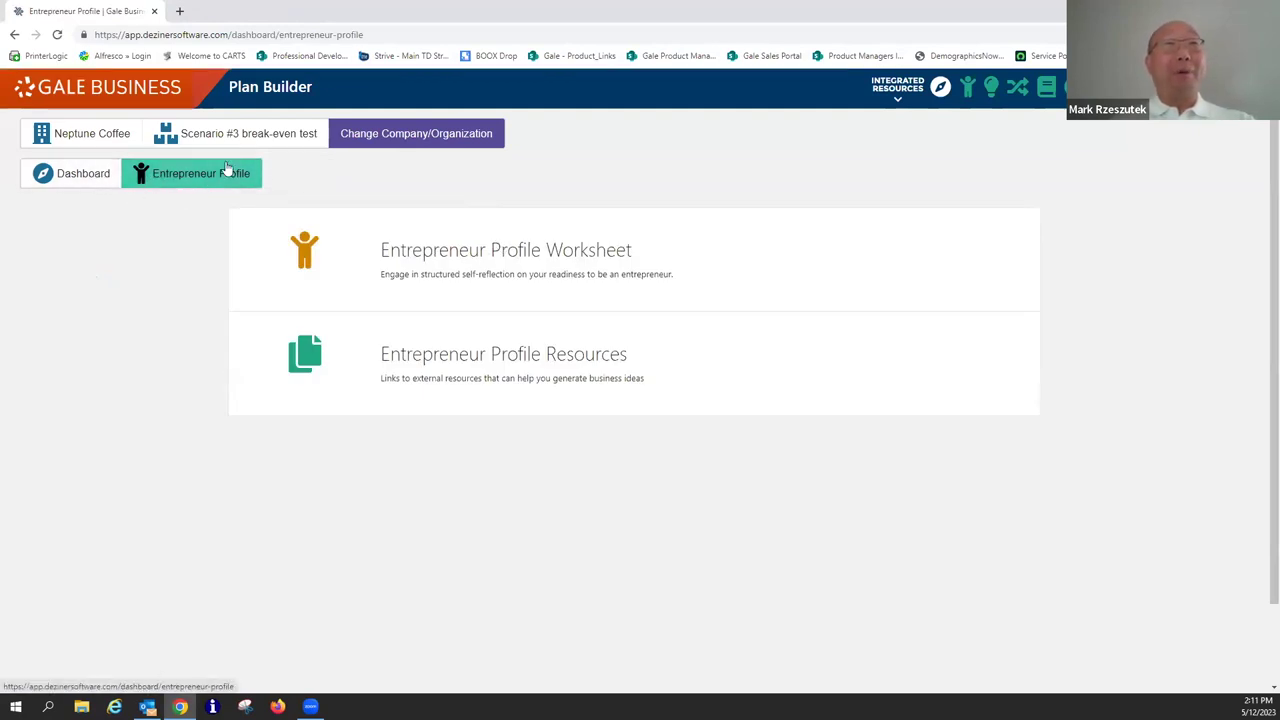
click(478, 260)
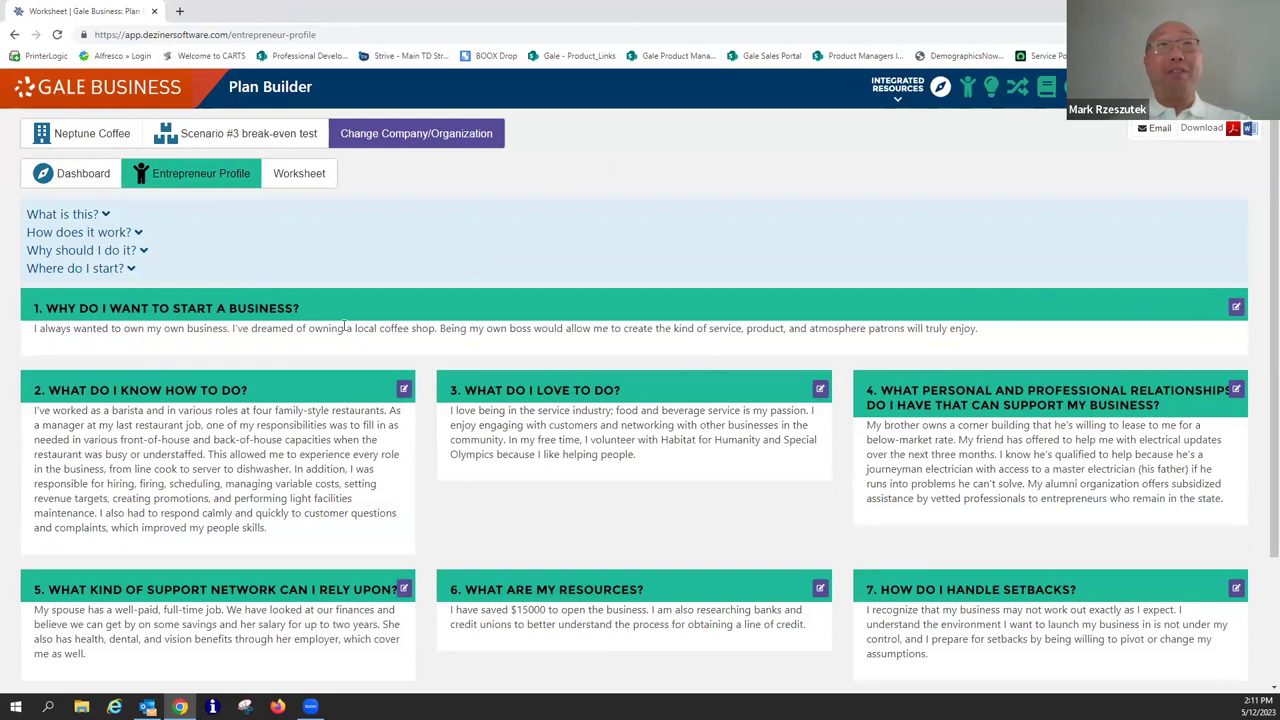
scroll(300, 335, down, 1)
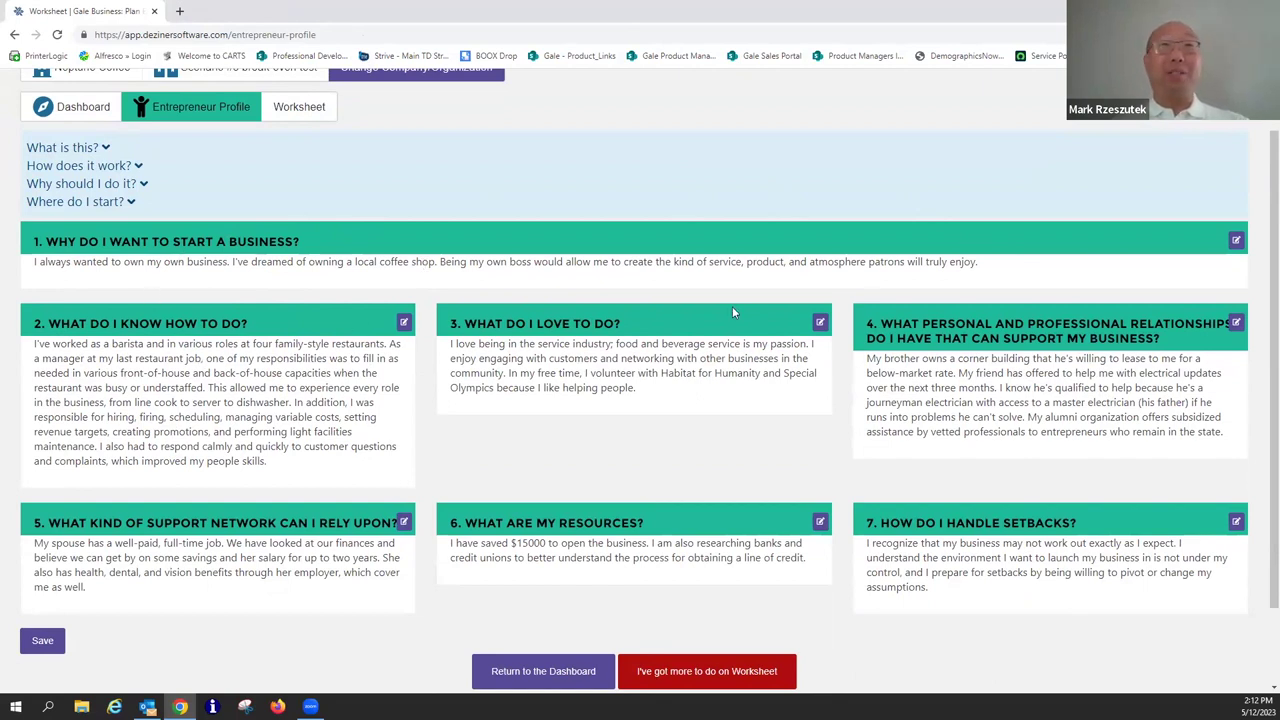
scroll(600, 218, up, 1)
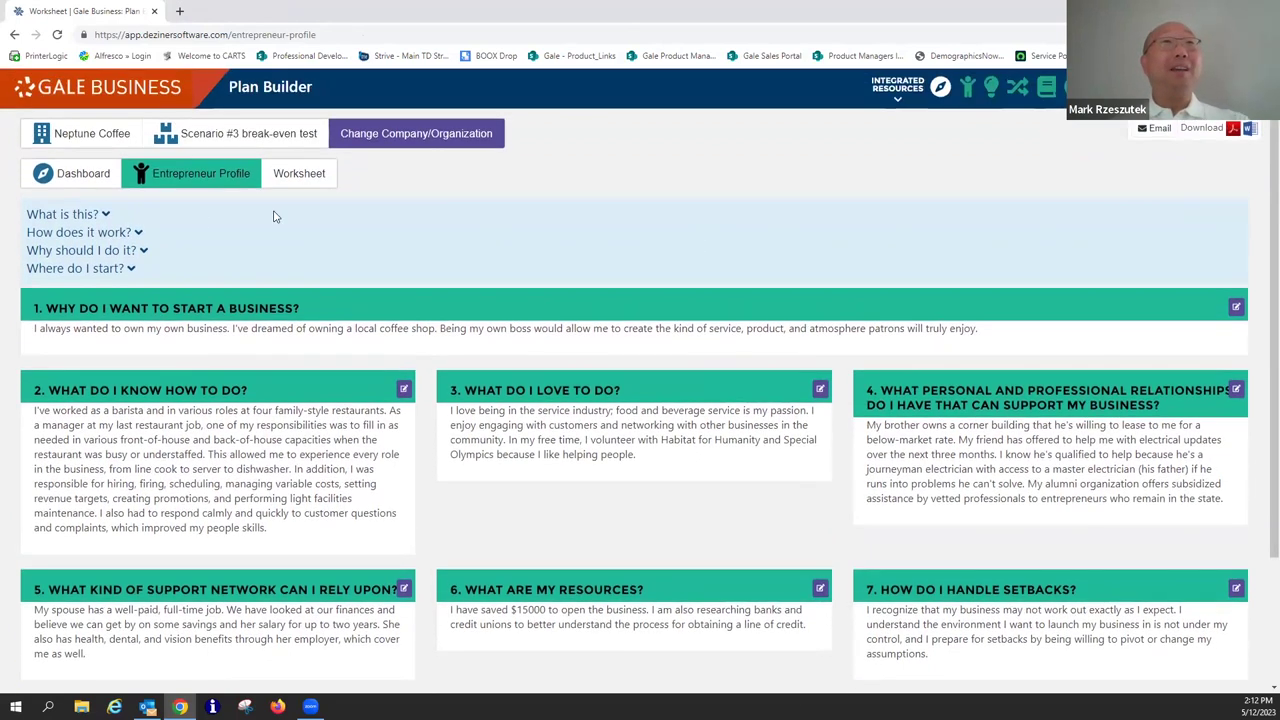
Expand the worksheet's four help questions, from "What is this?" to "Where do I start?", and review the guidance and the completion options.
click(90, 215)
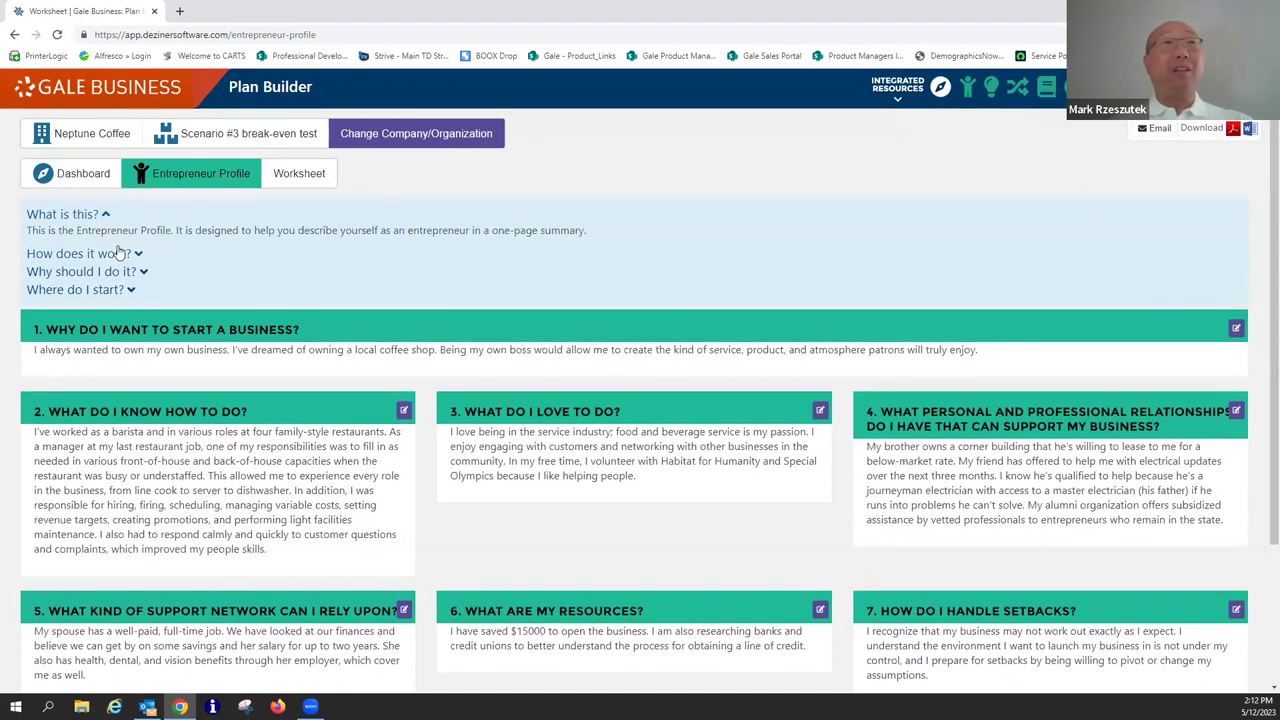
click(118, 255)
click(85, 308)
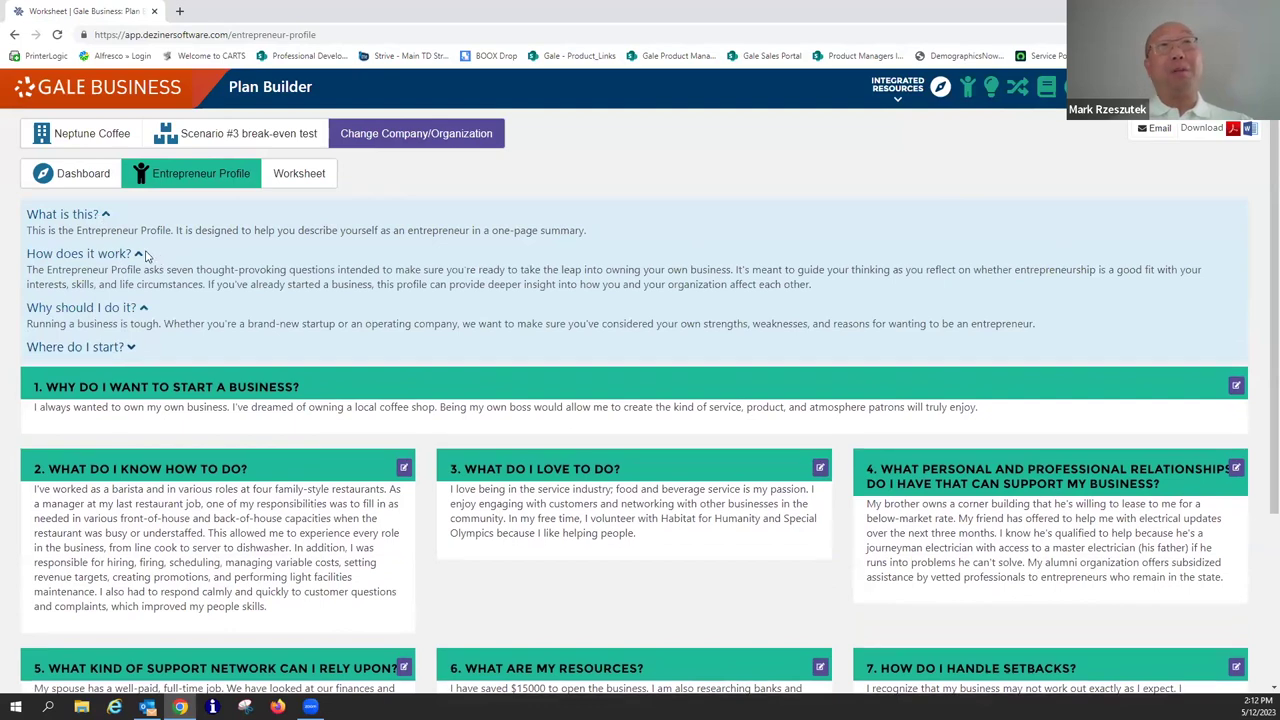
click(90, 347)
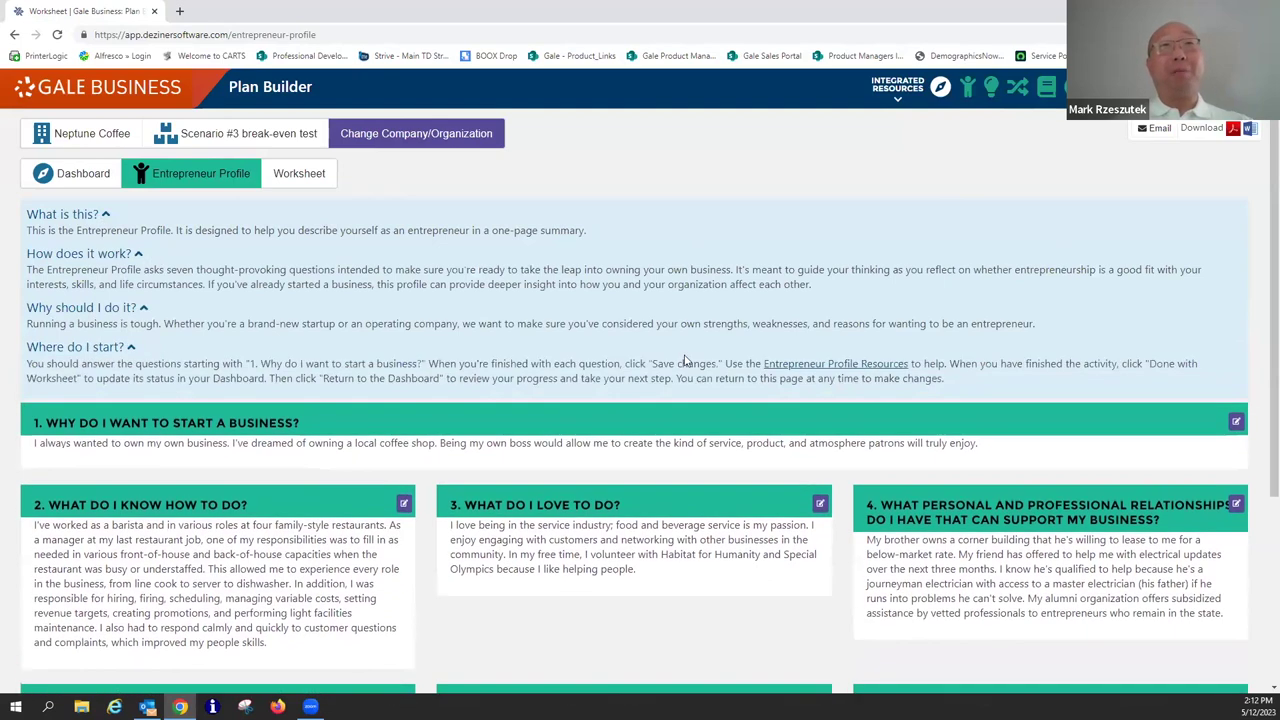
scroll(685, 360, down, 5)
scroll(686, 358, up, 5)
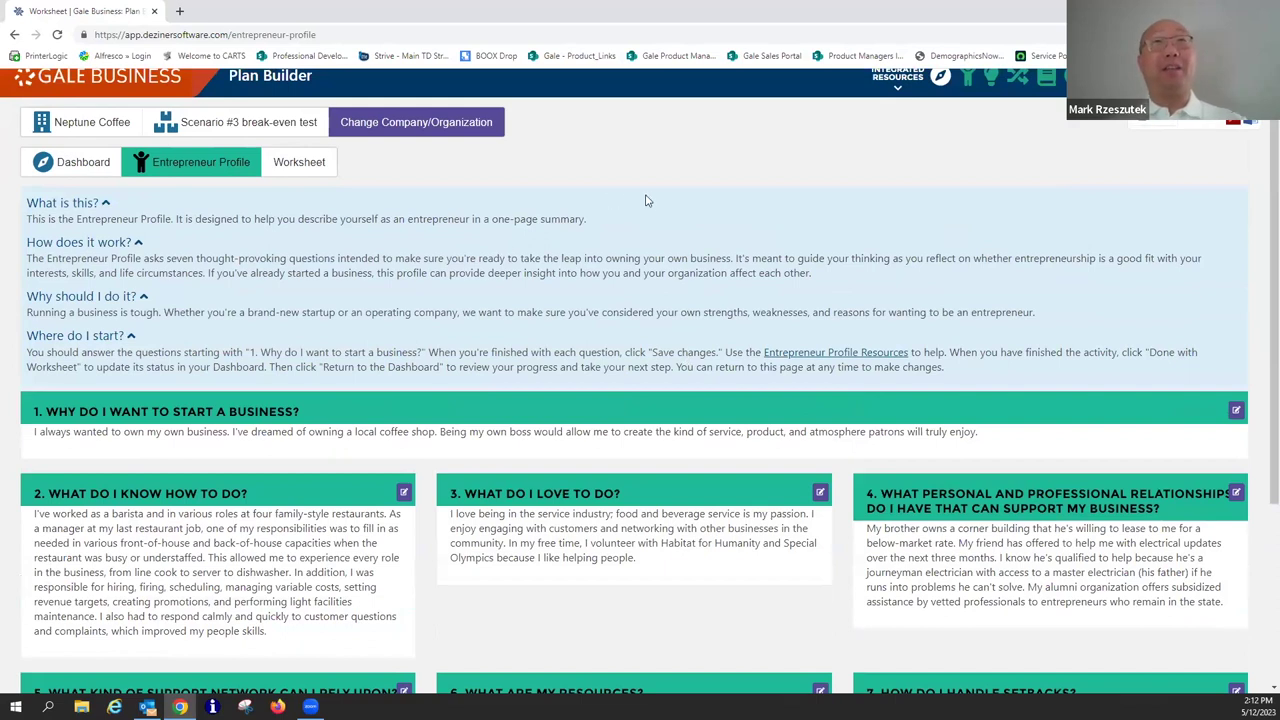
scroll(629, 351, down, 3)
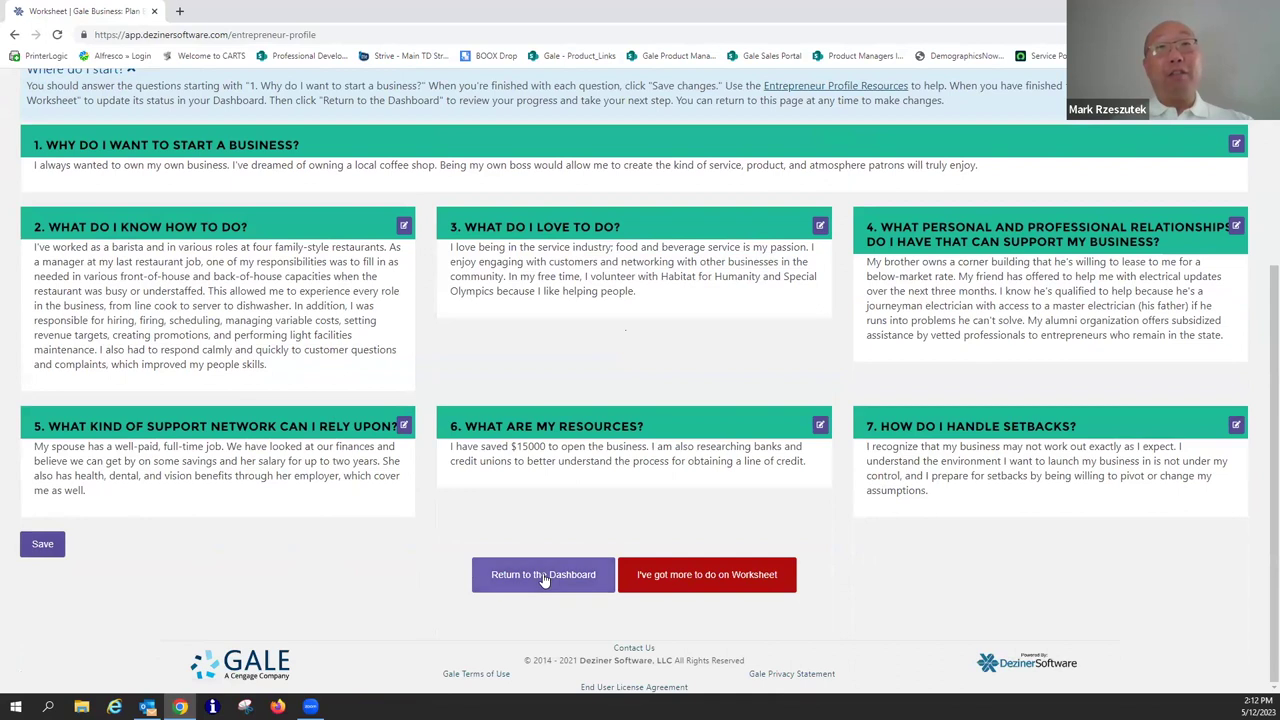
click(722, 591)
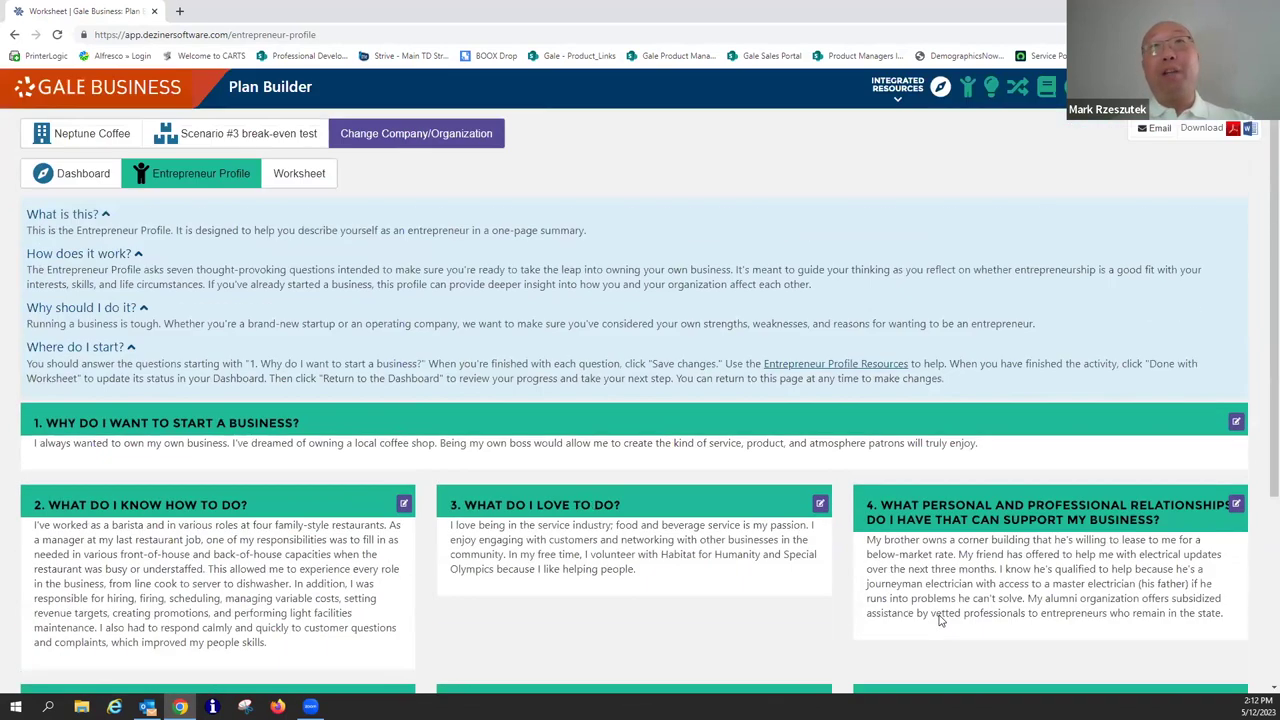
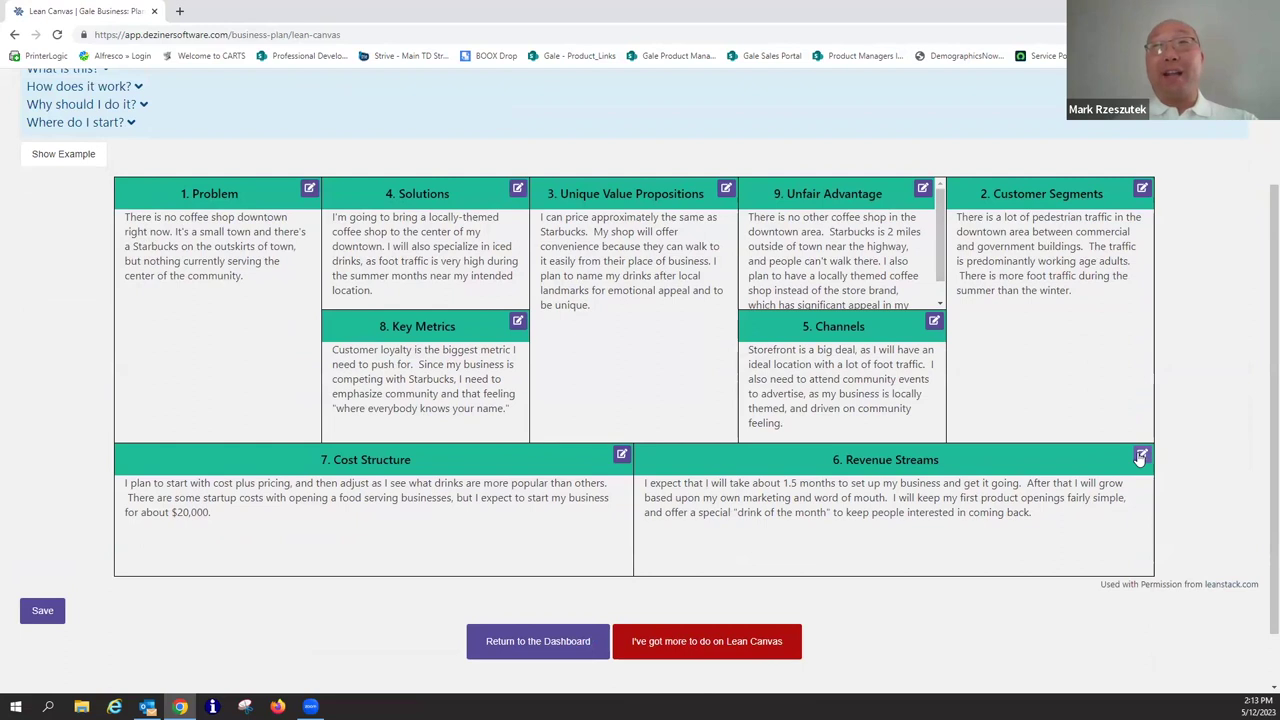
Open the Lean Canvas Problem section's editor, view the resource for the "Focus on the customer" prompt, and close it without saving.
click(310, 189)
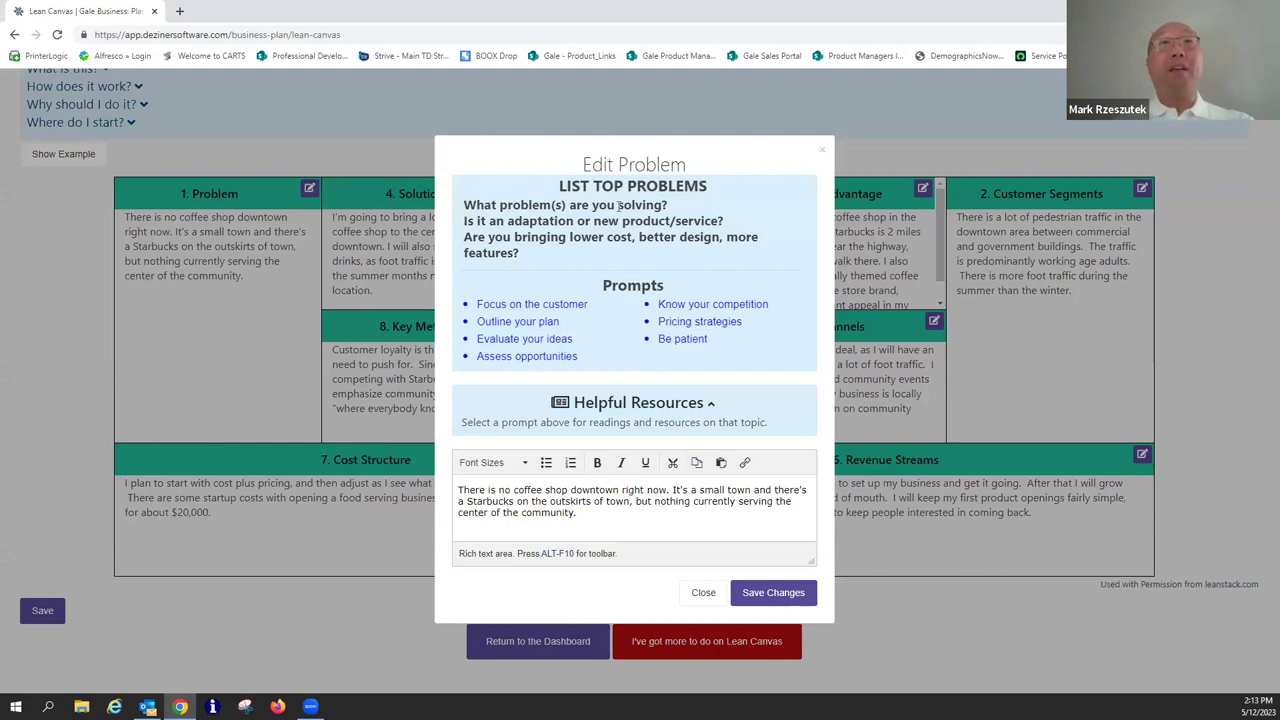
click(530, 305)
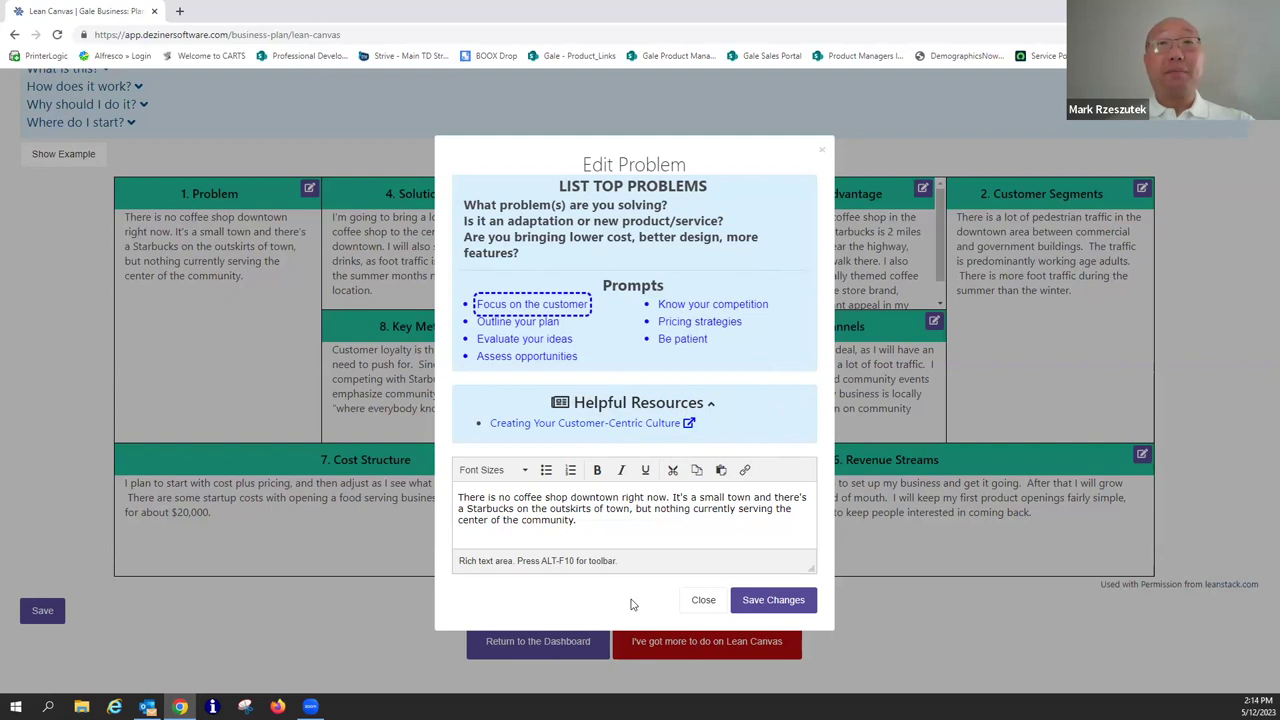
click(704, 600)
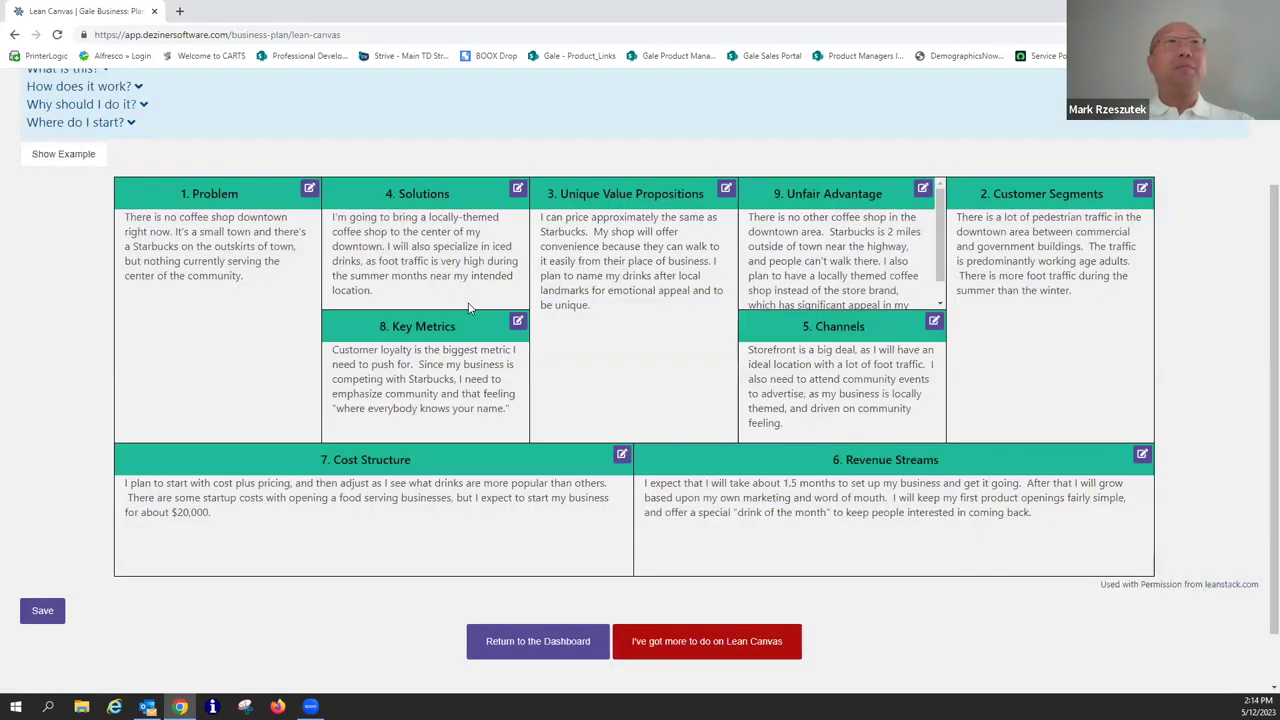
Show the coffee shop Lean Canvas example, skim it alongside the completed canvas, and return to the dashboard.
scroll(25, 238, up, 1)
click(45, 222)
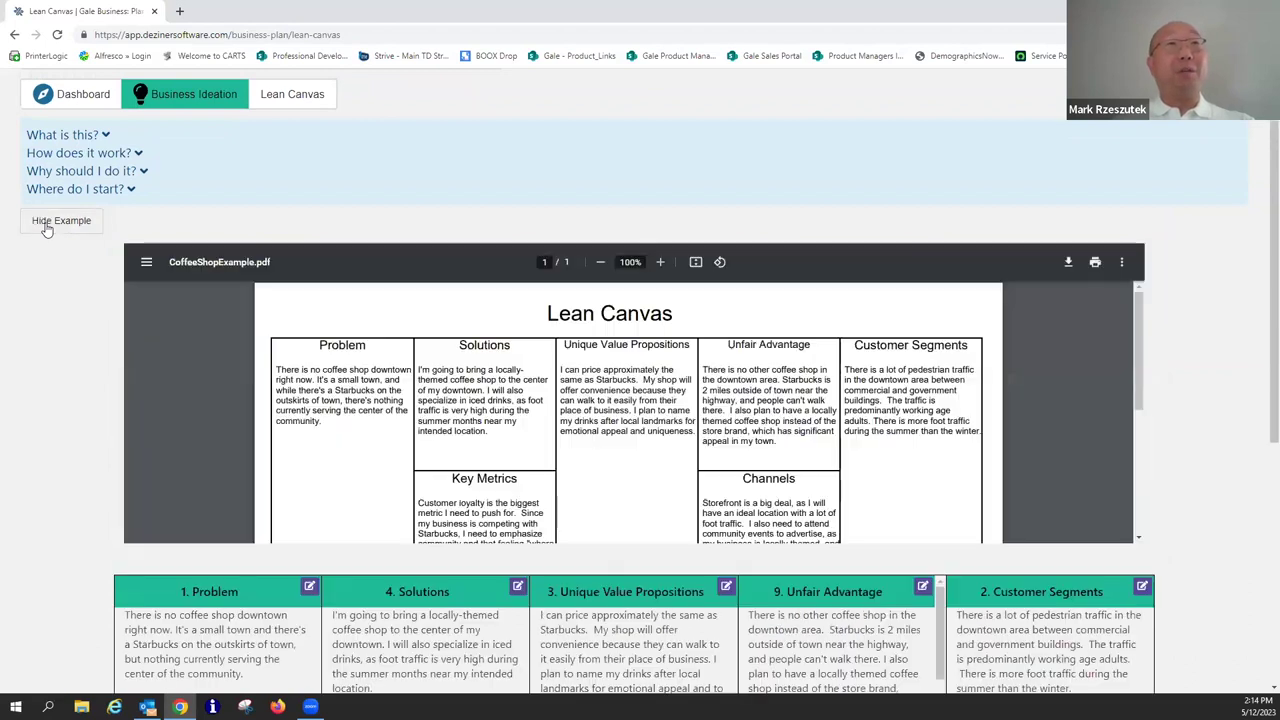
scroll(309, 378, down, 4)
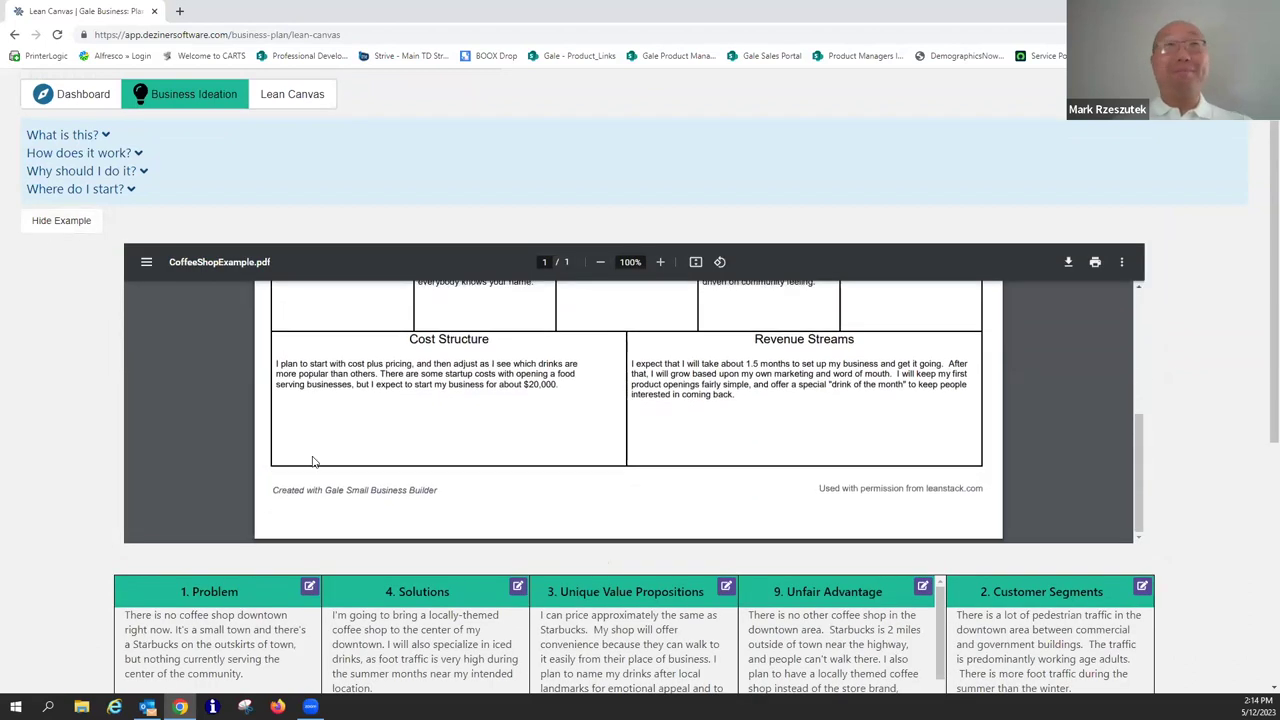
scroll(312, 461, up, 6)
scroll(34, 471, down, 5)
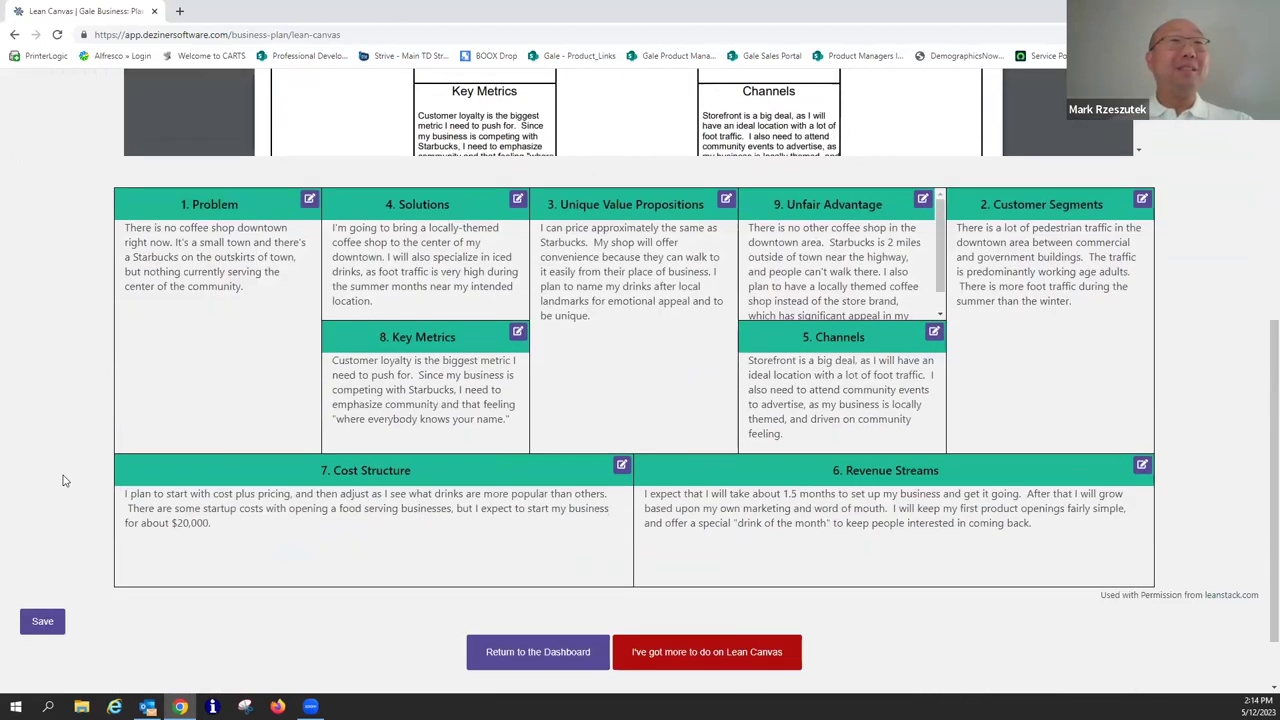
click(495, 650)
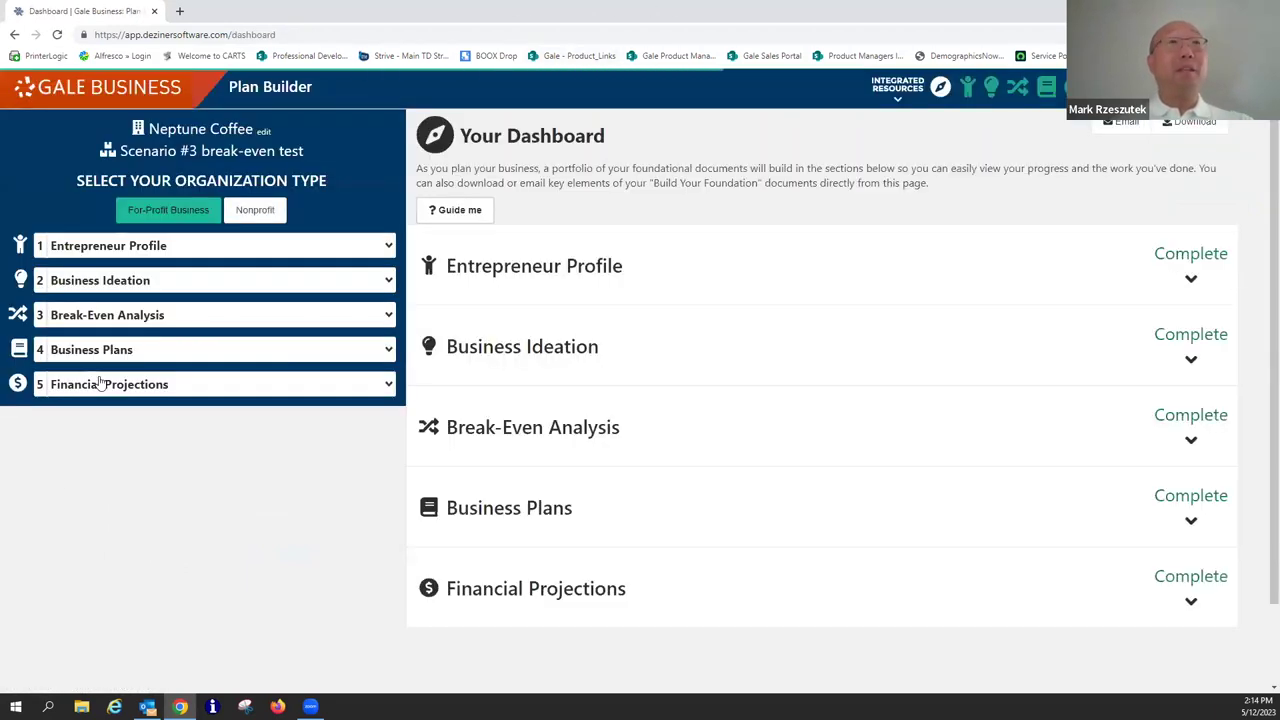
Expand the dashboard's Break-Even Analysis section and examine its chart and four activities.
click(578, 430)
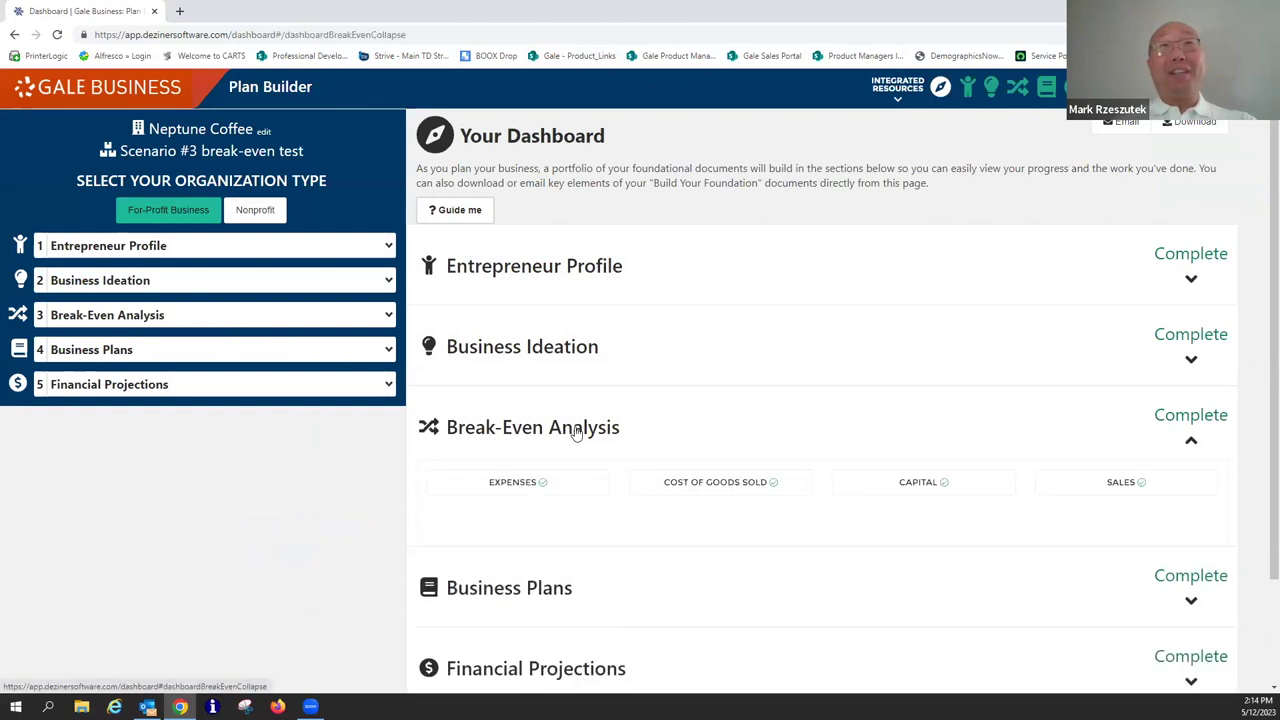
scroll(283, 515, down, 3)
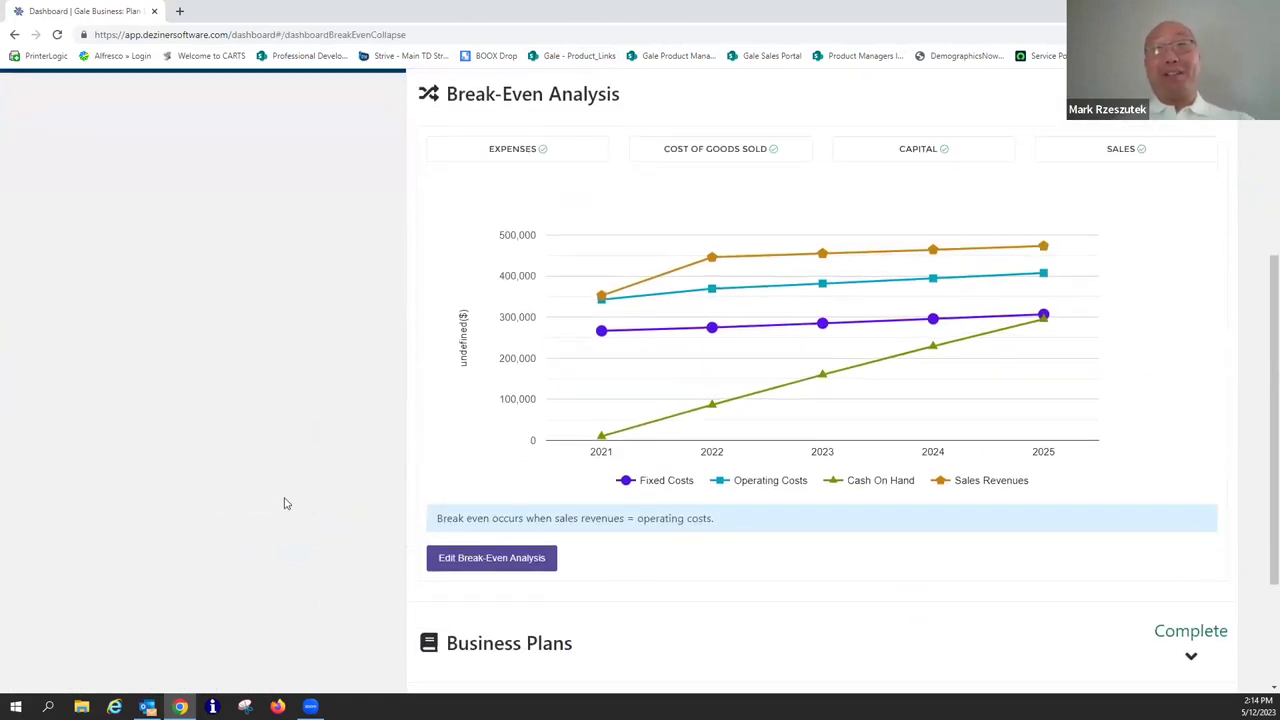
scroll(293, 500, up, 2)
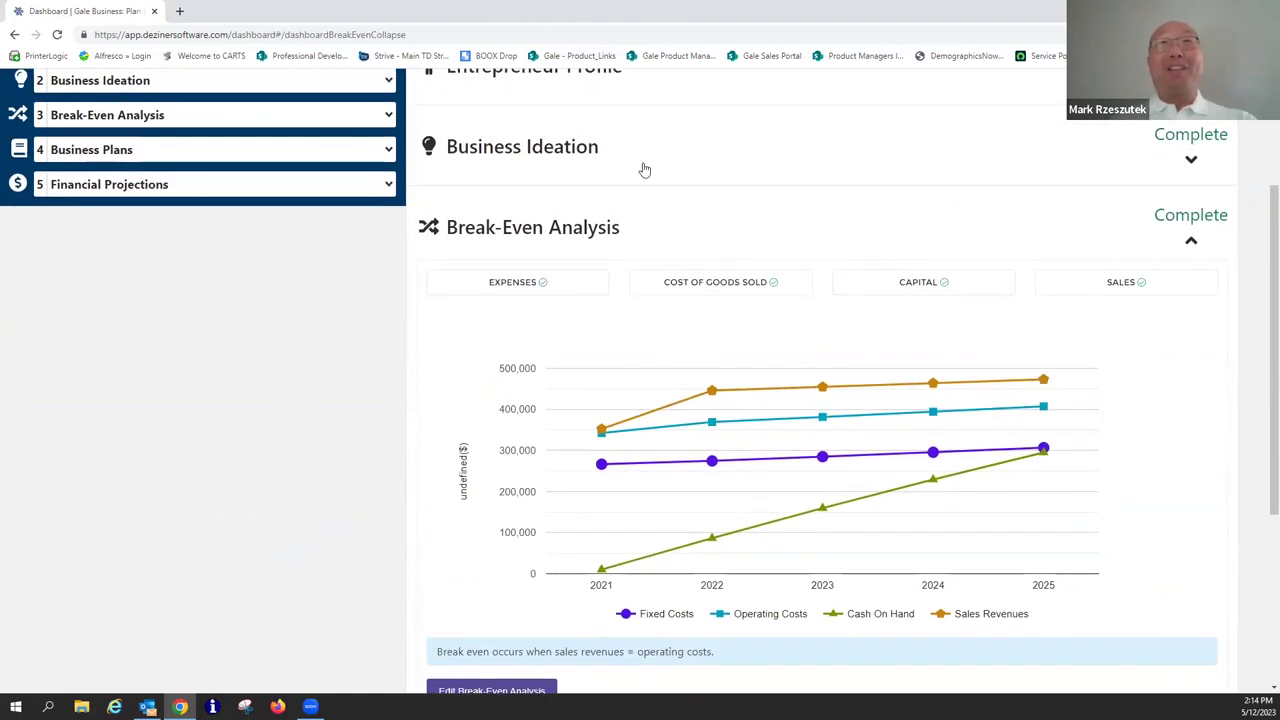
scroll(1015, 193, up, 1)
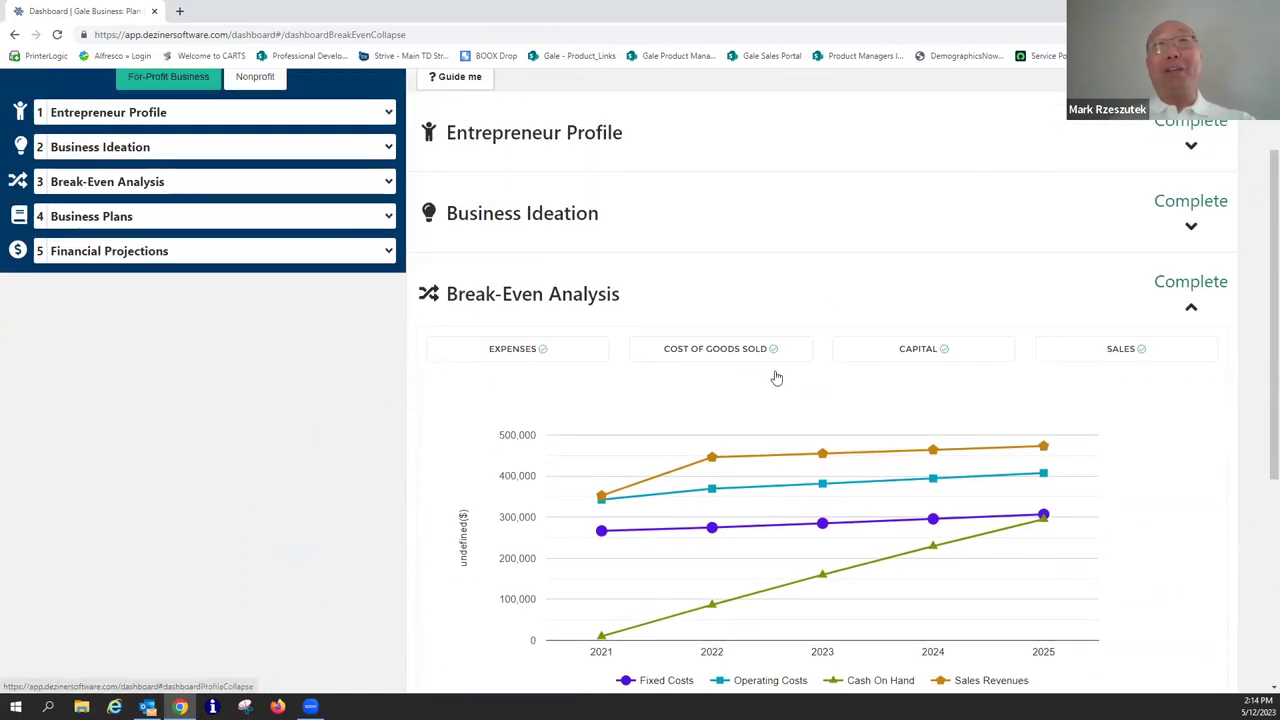
scroll(1250, 445, down, 2)
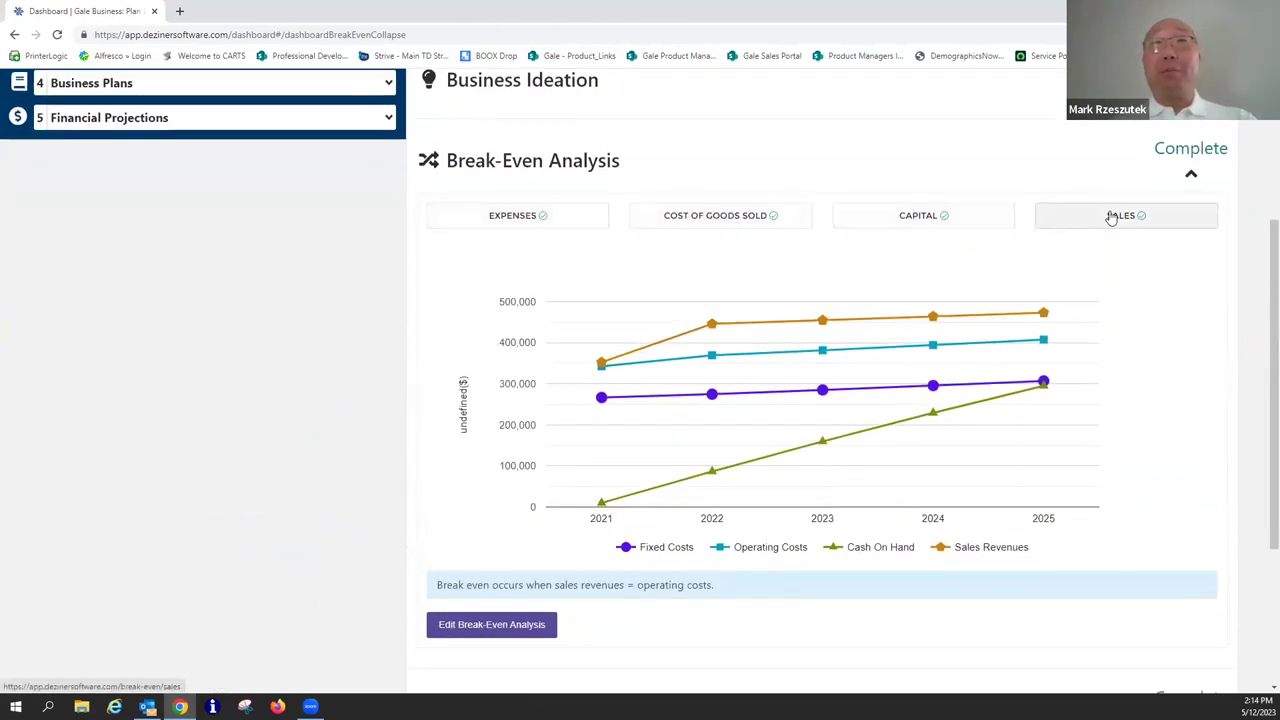
Open the Break-Even Analysis Expenses page and review the expense categories, yearly growth columns, margin of error and totals.
click(531, 216)
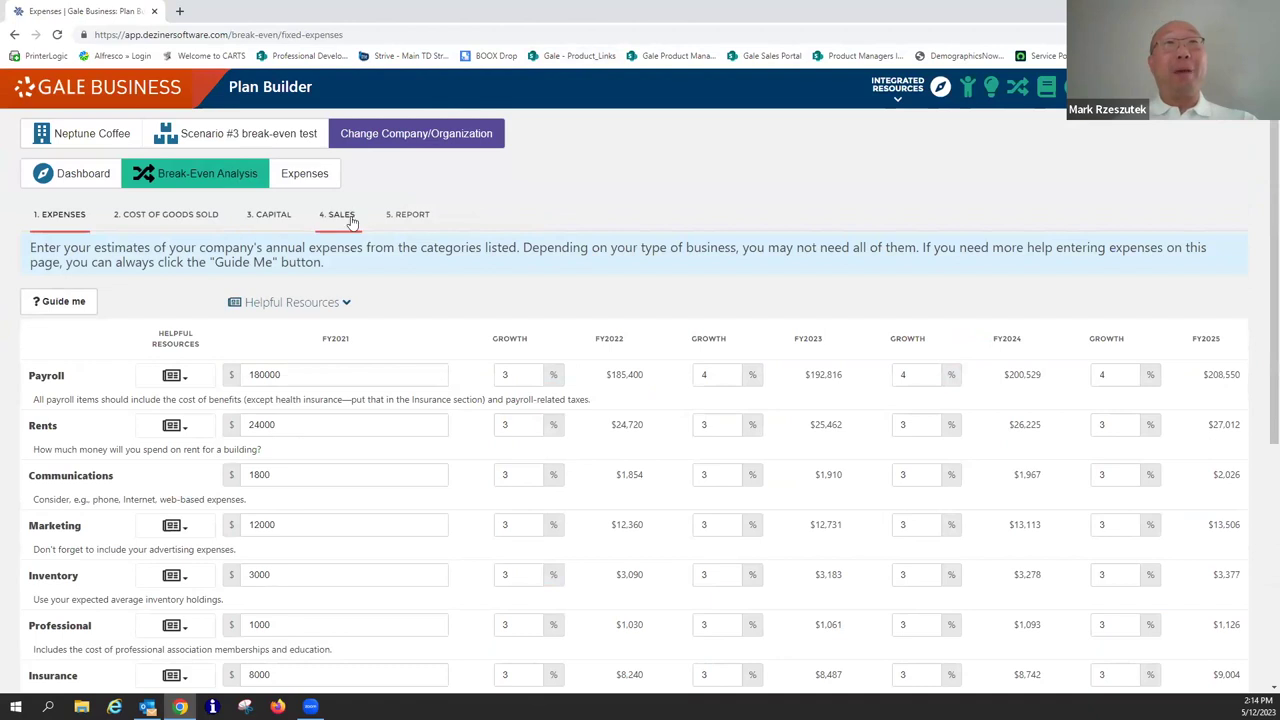
scroll(591, 335, down, 2)
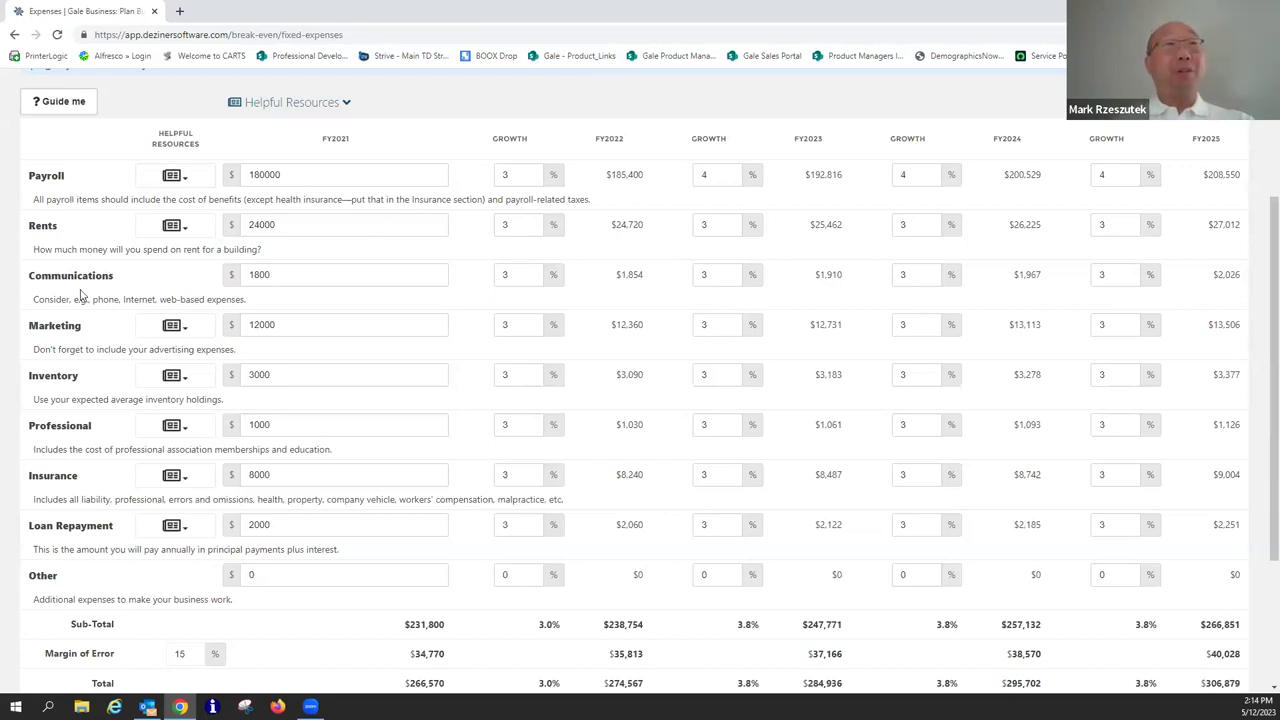
scroll(80, 318, down, 1)
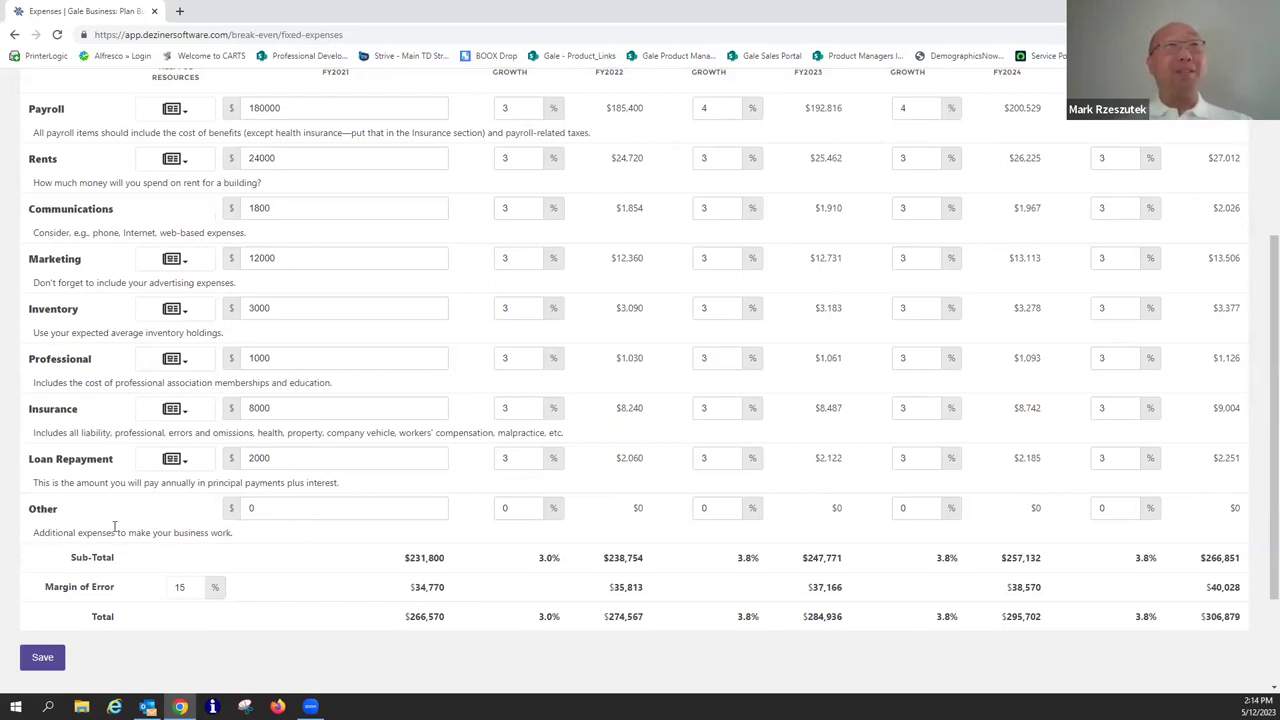
scroll(125, 525, up, 2)
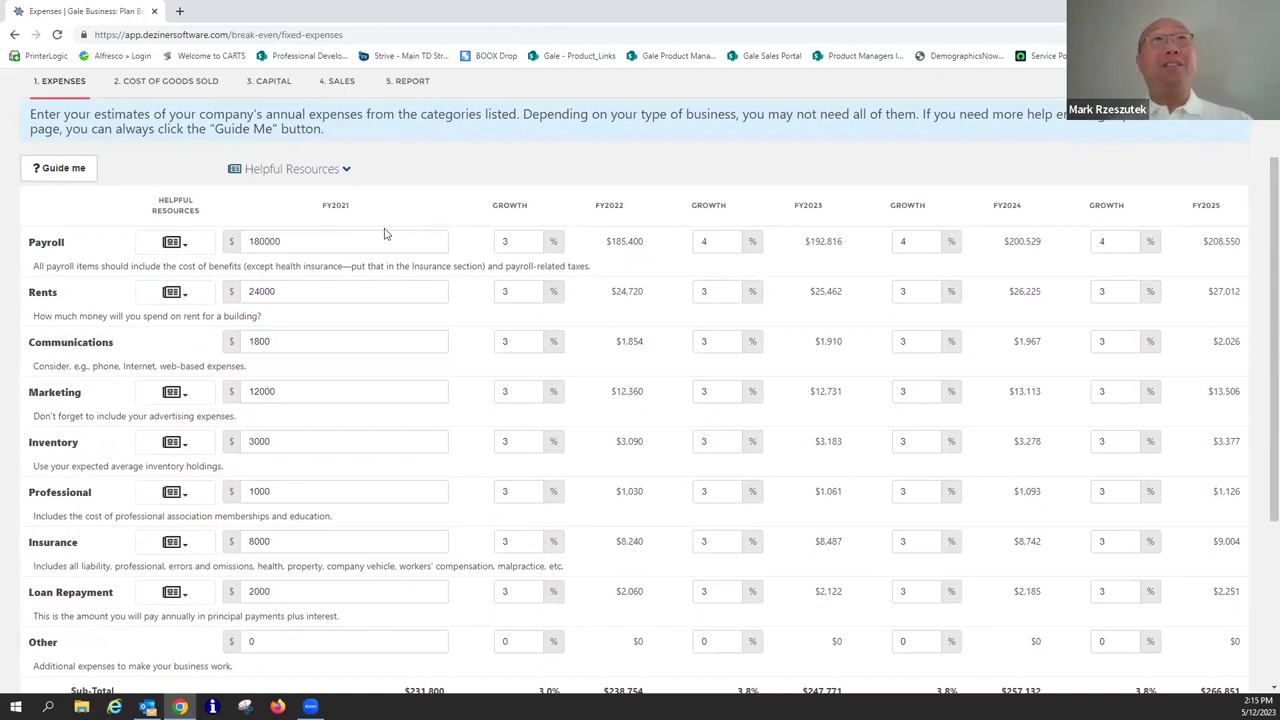
scroll(387, 235, up, 2)
scroll(361, 297, down, 1)
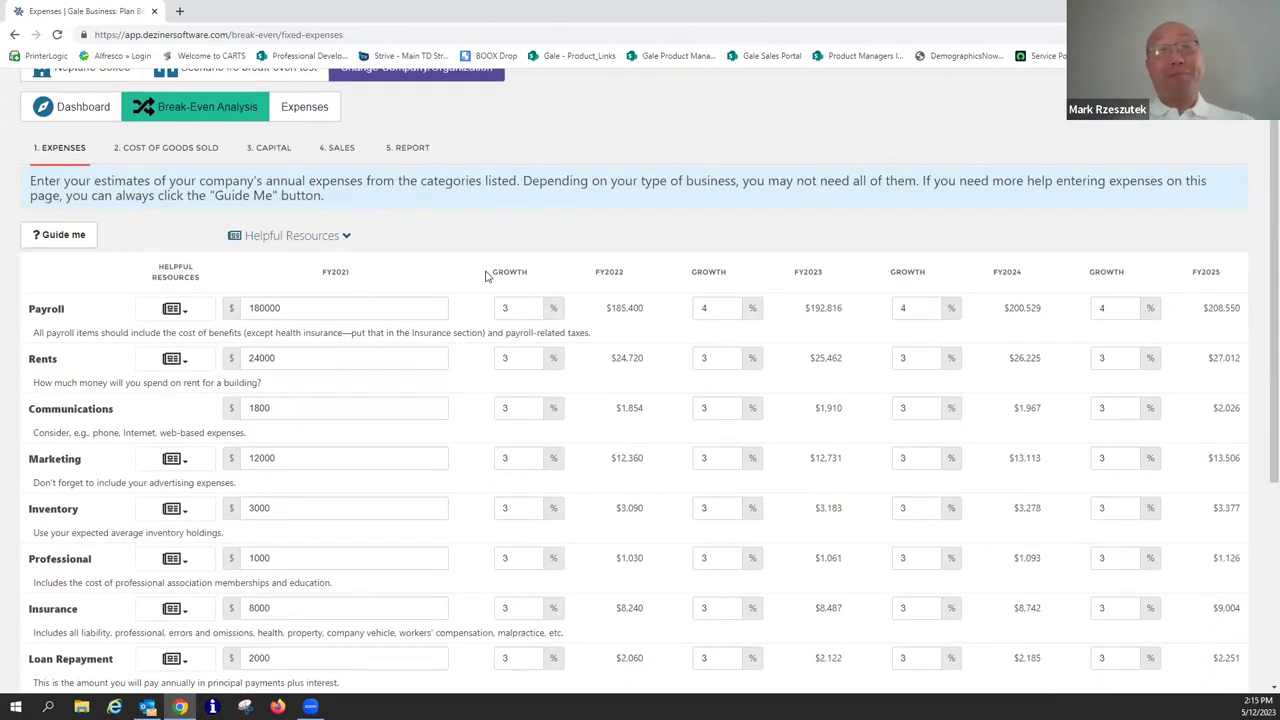
scroll(481, 306, up, 1)
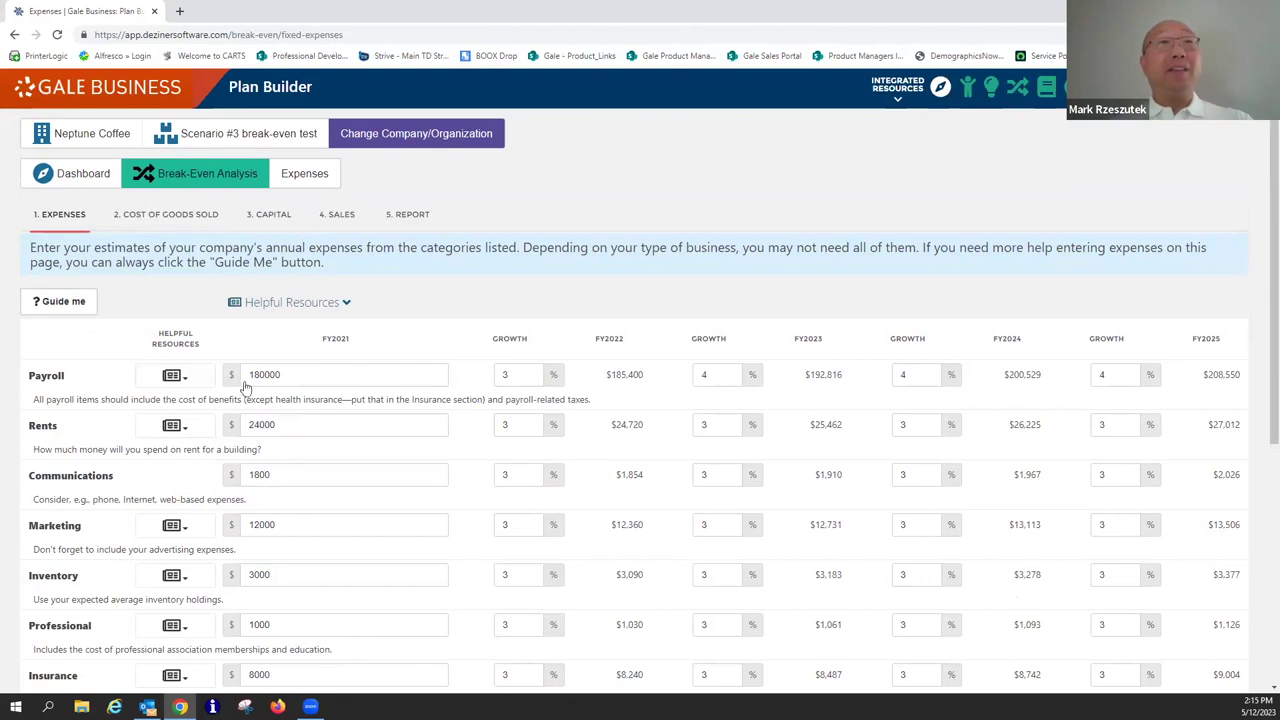
Go through the Payroll growth percentage fields for each fiscal year without changing them.
click(521, 378)
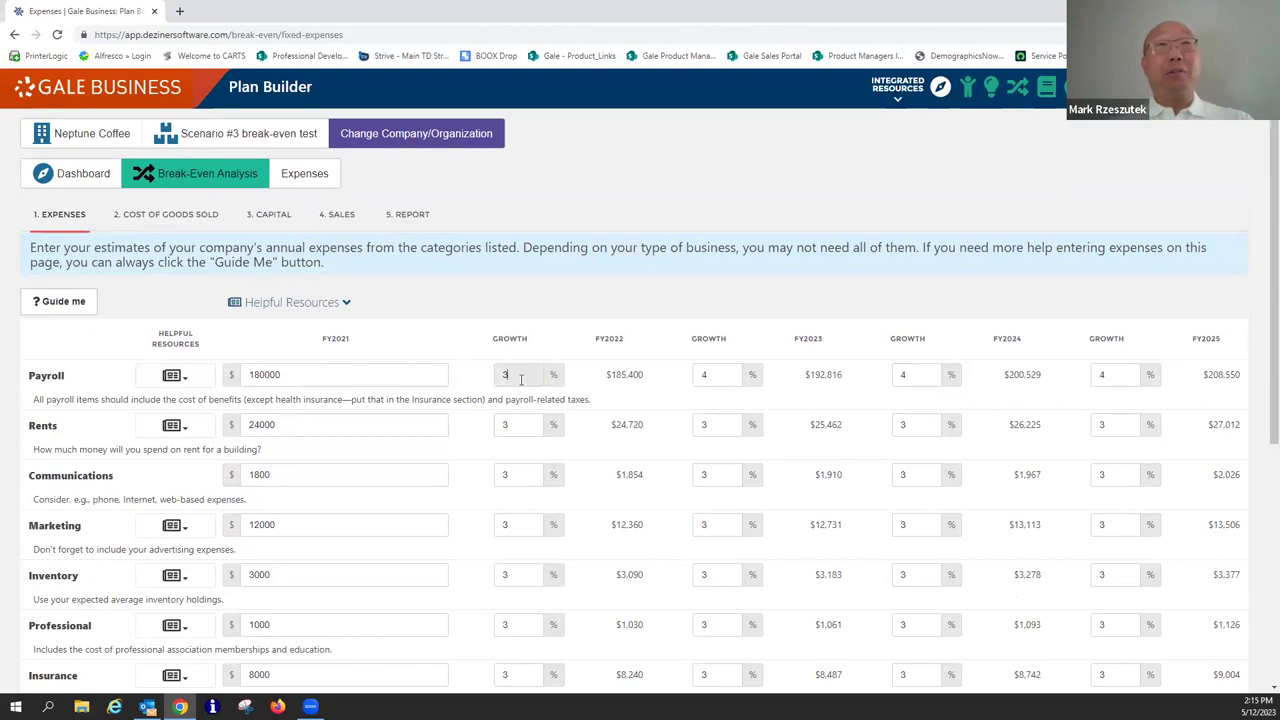
click(721, 372)
click(926, 374)
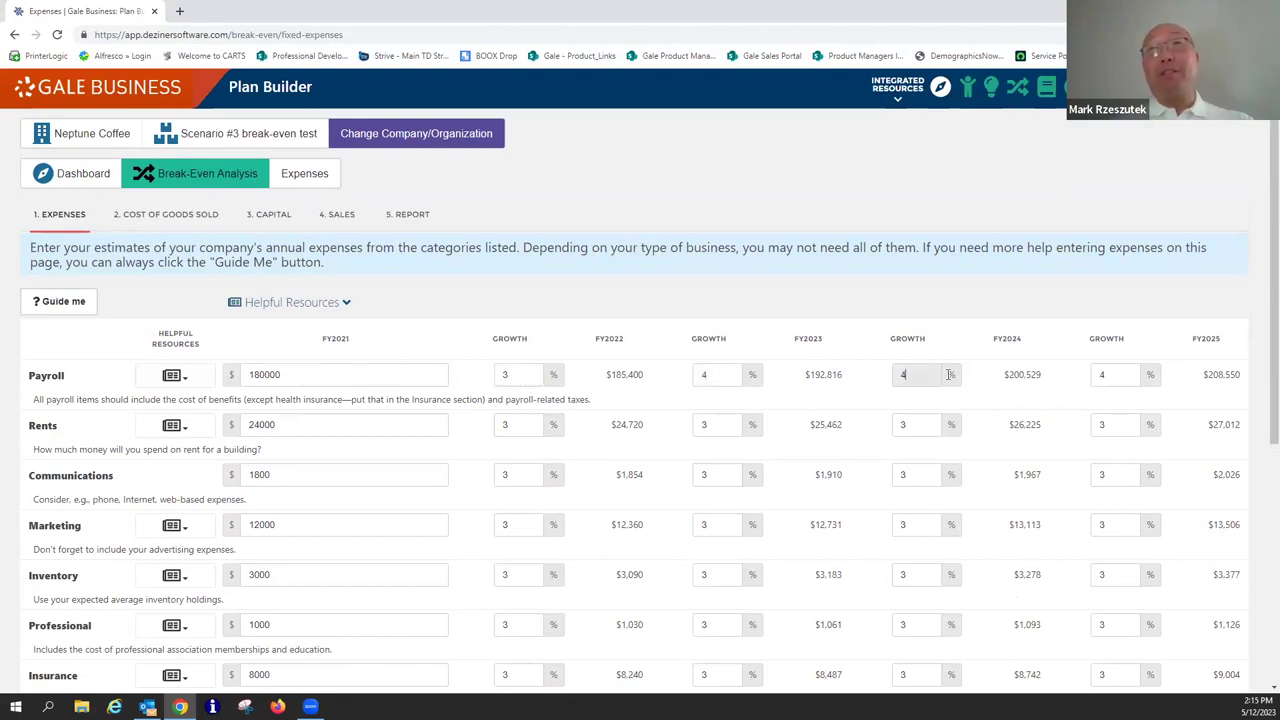
click(1118, 375)
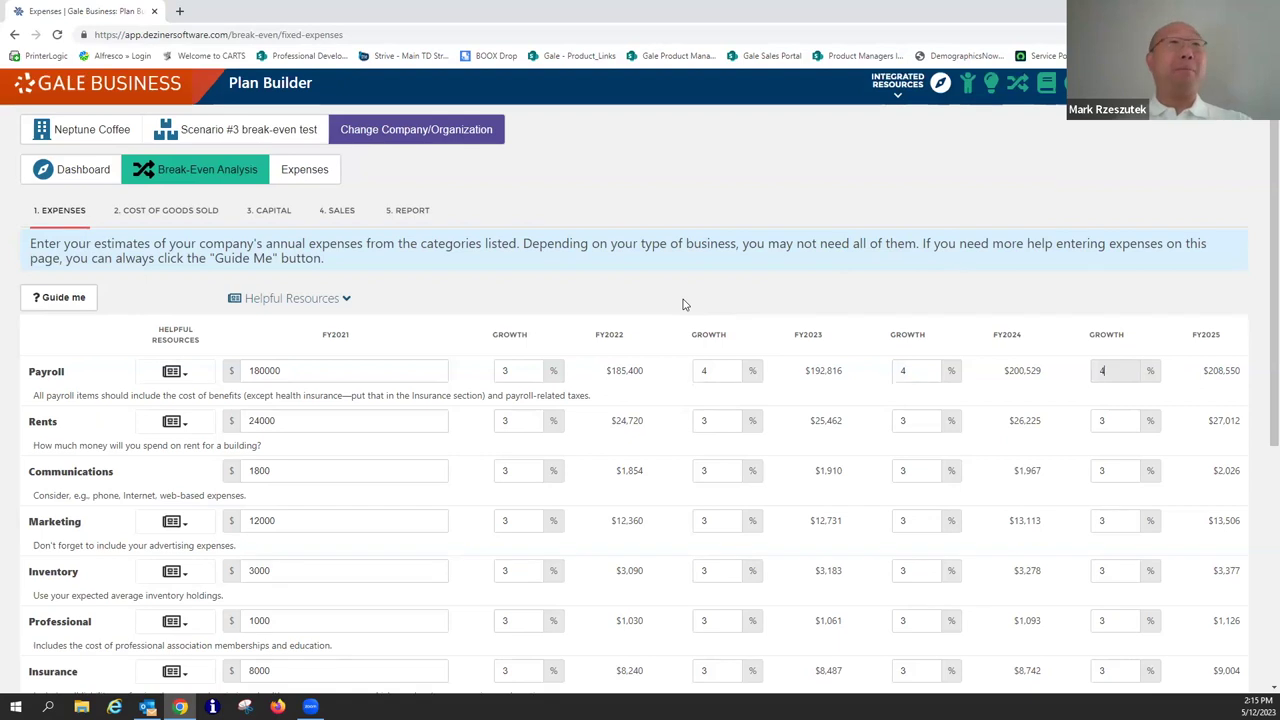
Skim the Expenses page and expand its list of helpful resources.
scroll(683, 304, down, 2)
scroll(683, 304, down, 2)
scroll(689, 311, up, 4)
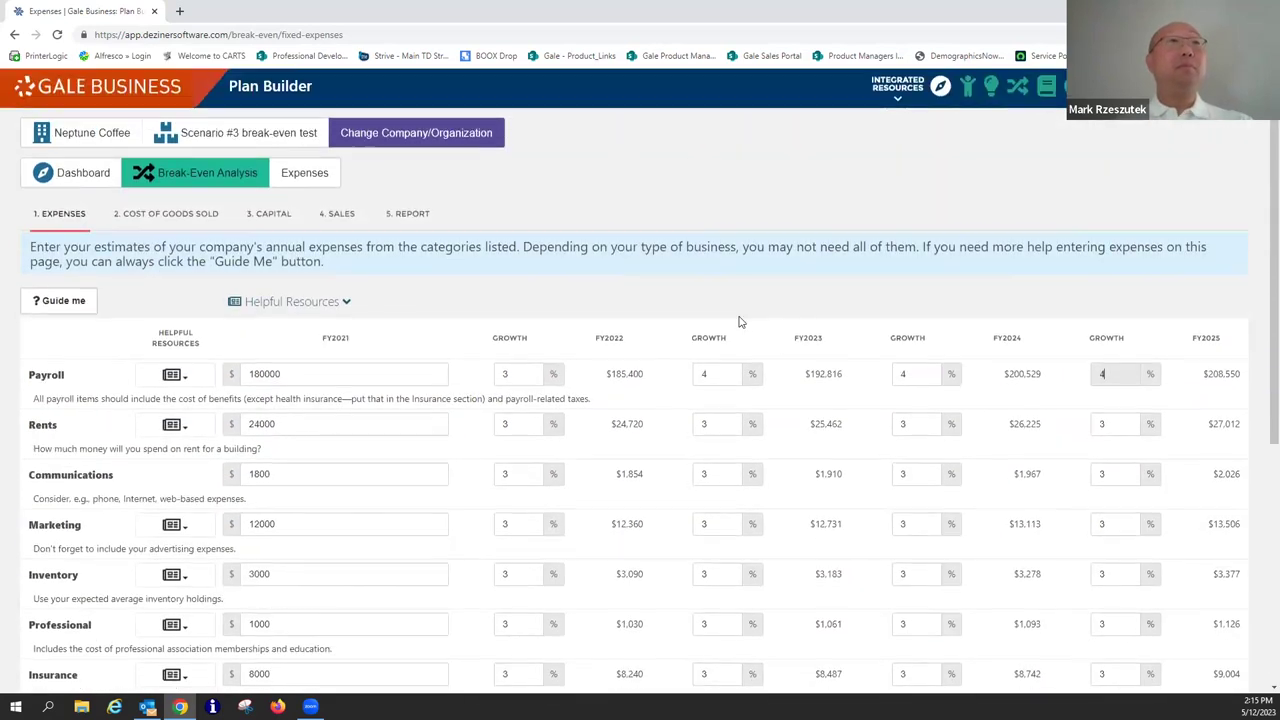
click(345, 303)
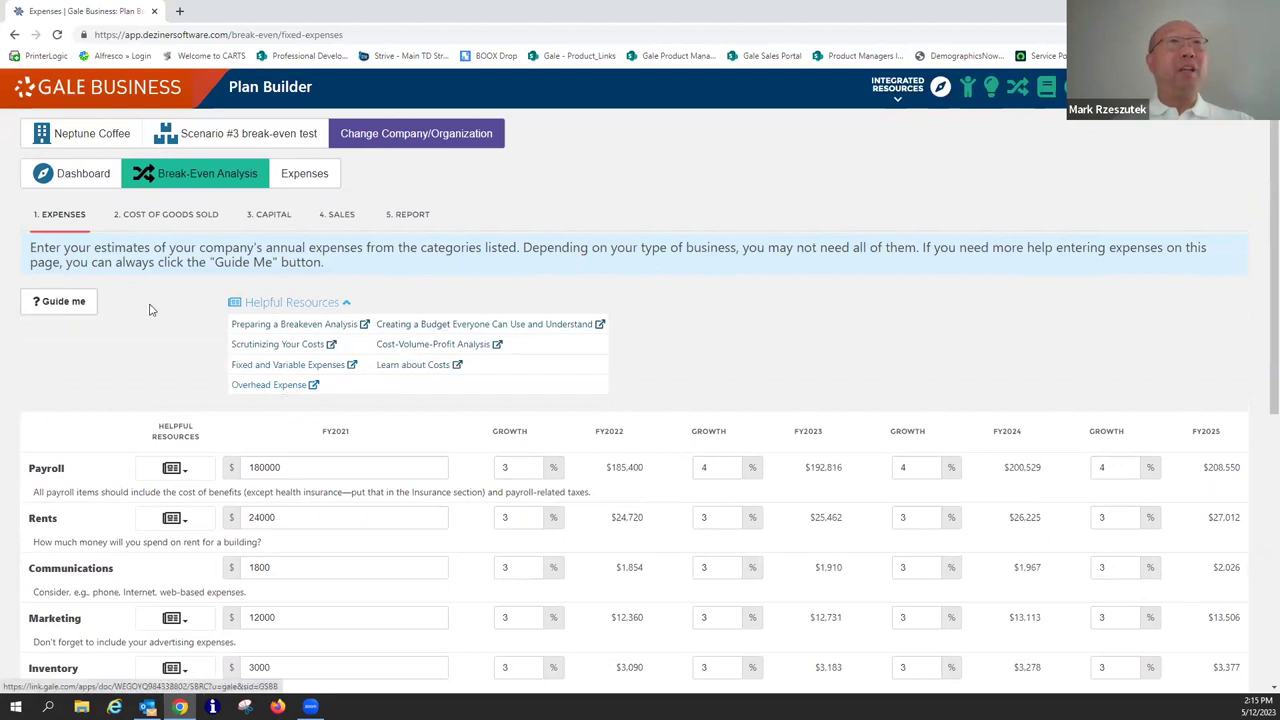
Start the guided tour of the Expenses page, advance through its payroll and growth rate explanations, and close it.
click(62, 303)
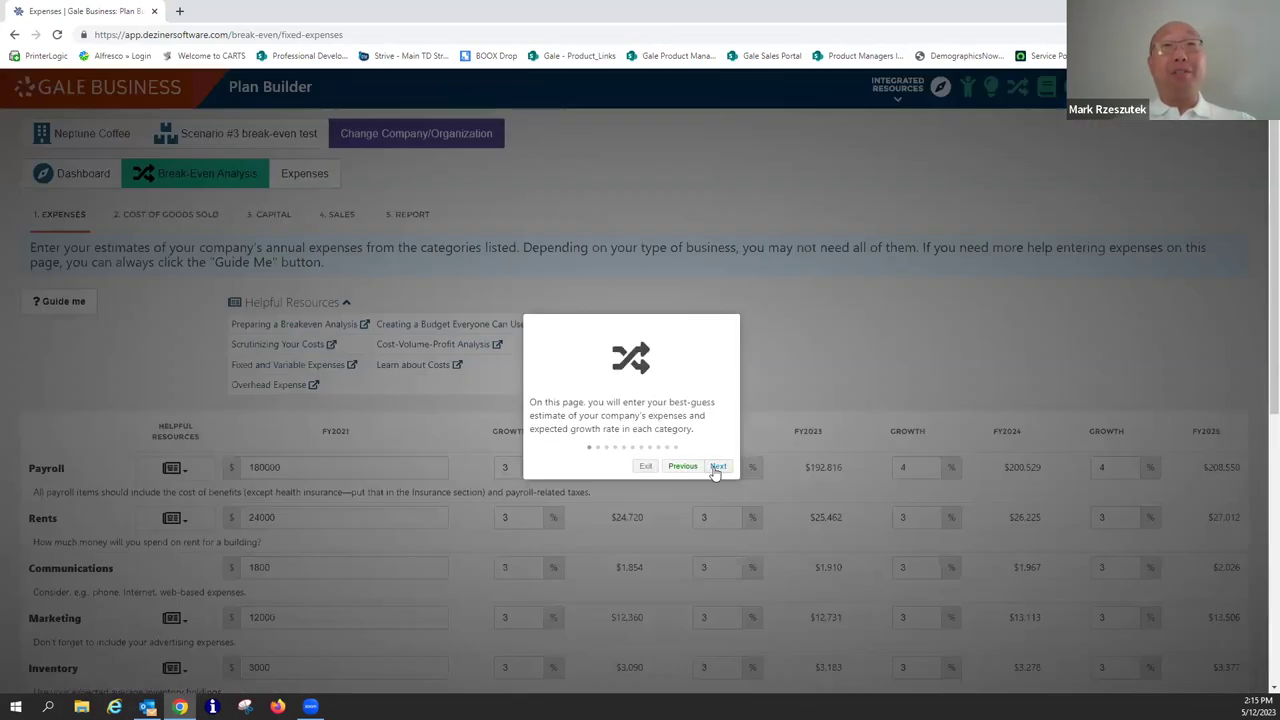
click(713, 466)
click(437, 630)
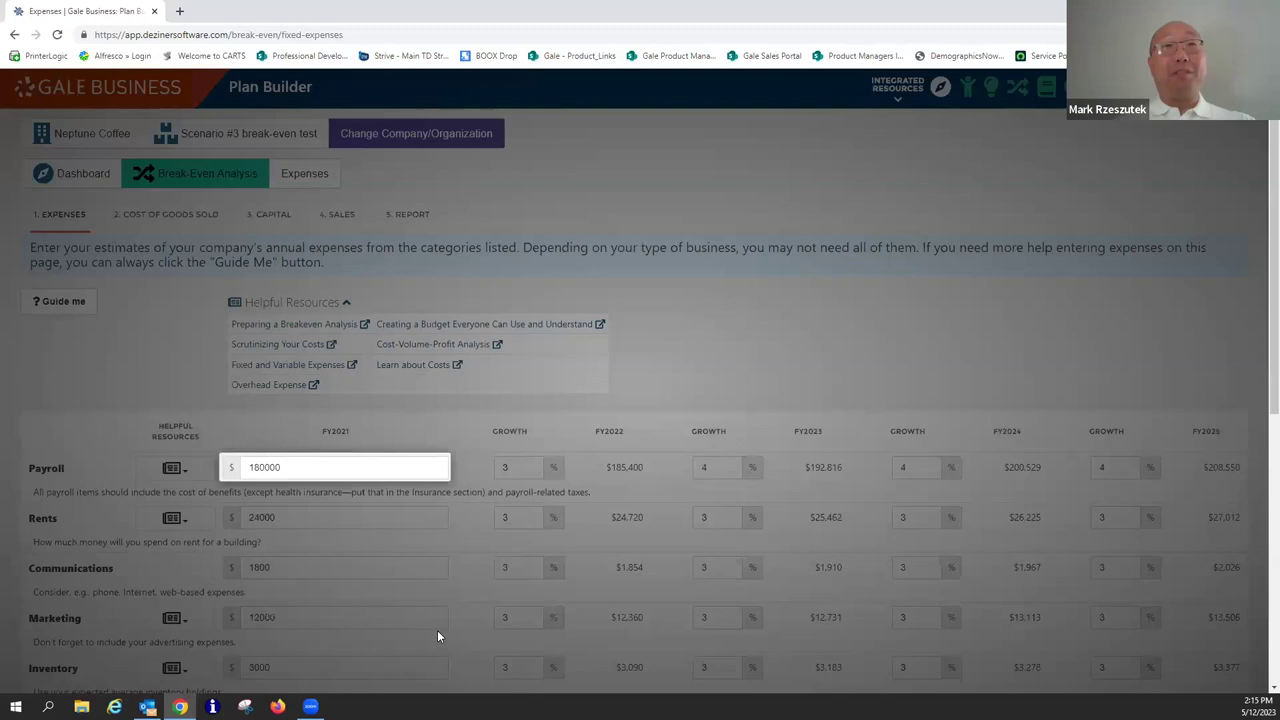
click(430, 651)
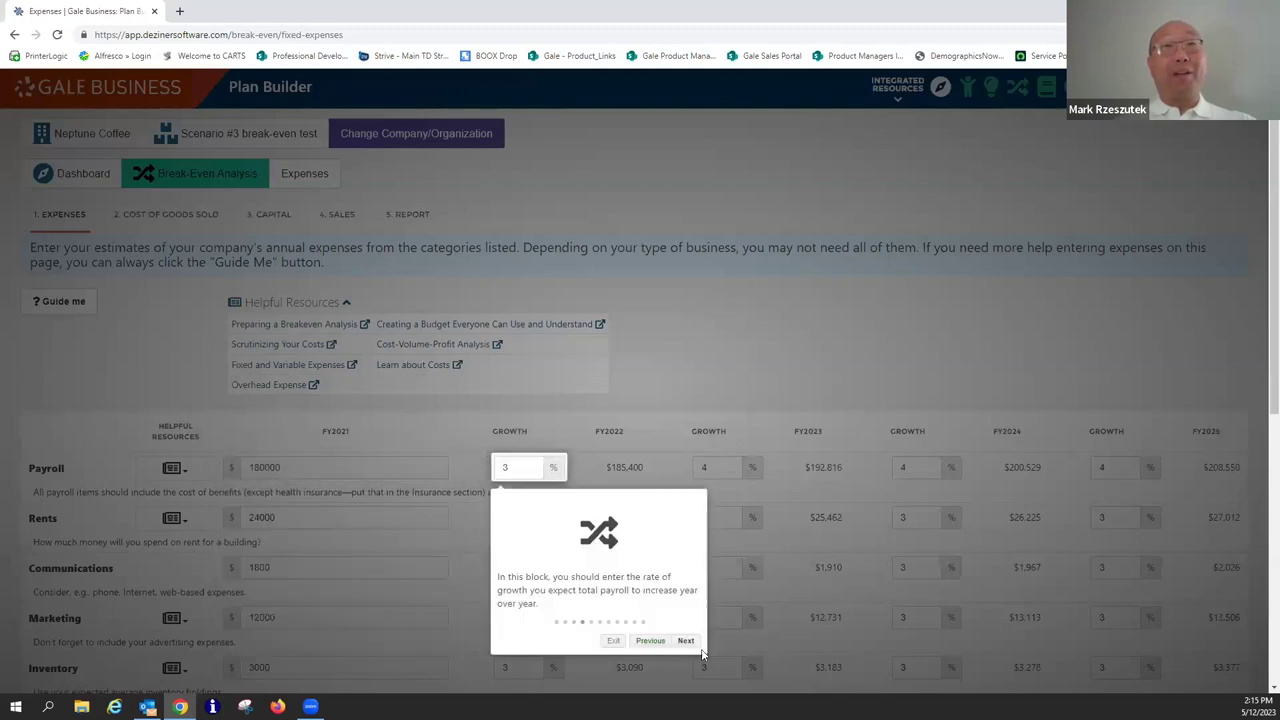
click(686, 641)
click(686, 641)
click(612, 668)
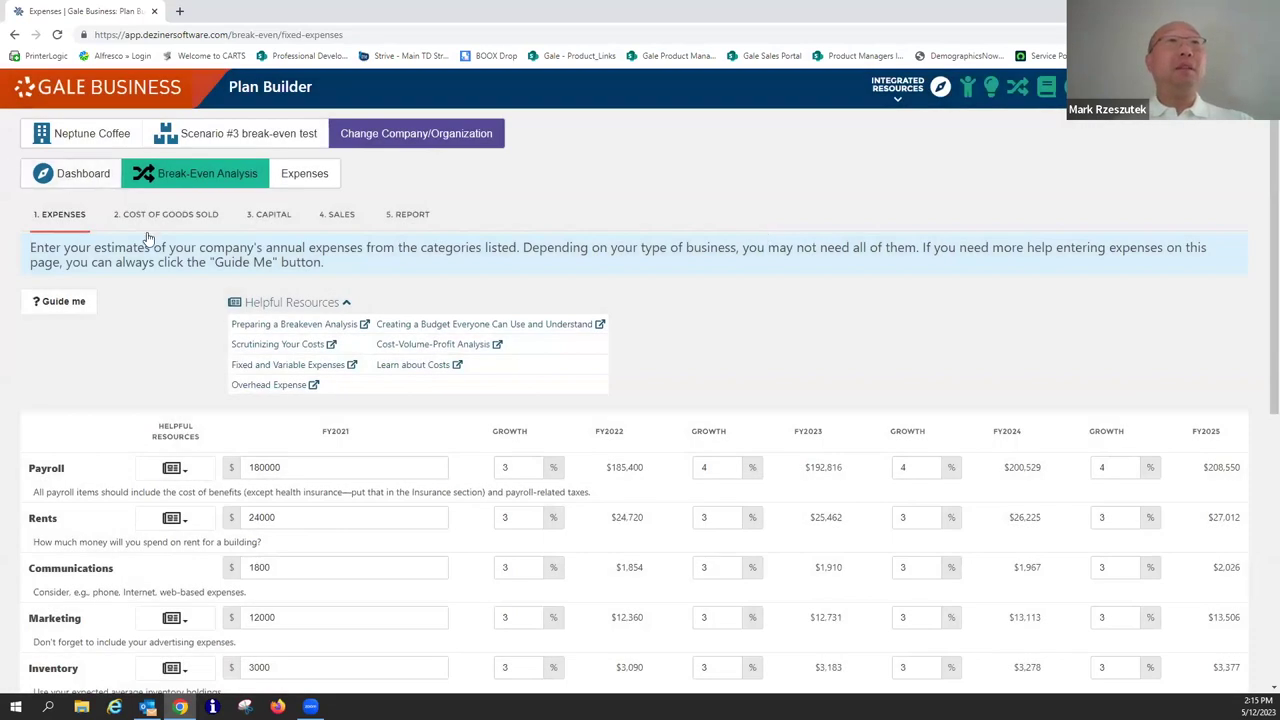
Open the Cost of Goods Sold worksheet and review each product's cost, sales price and margin.
click(150, 228)
scroll(185, 364, down, 1)
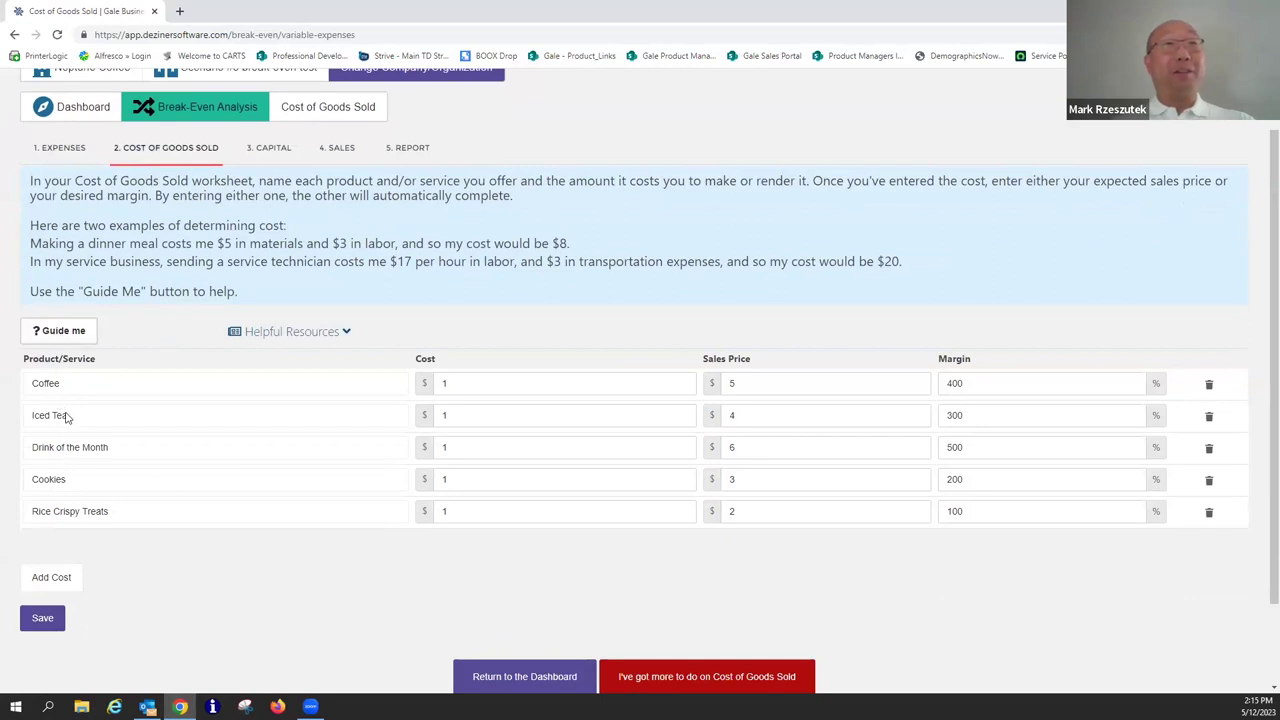
scroll(180, 450, up, 1)
View the Capital page's equity and debt fields, and review units sold and growth per product on the Sales page.
click(270, 214)
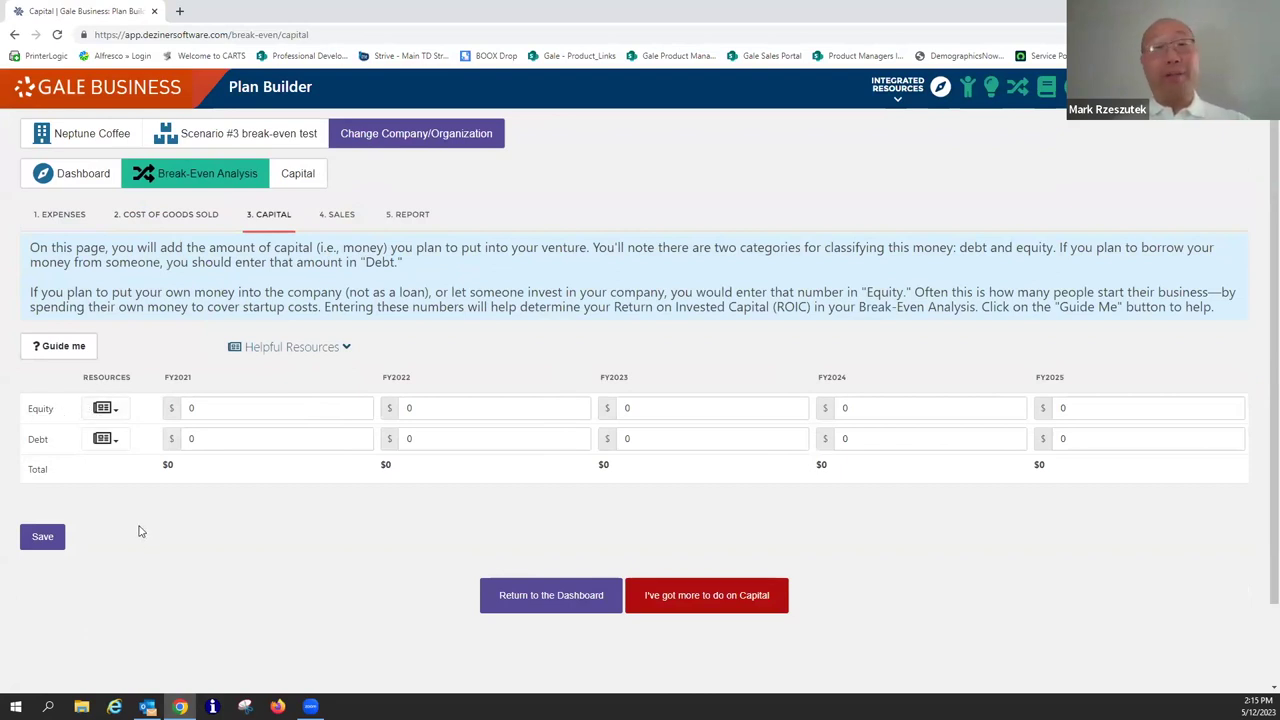
click(337, 215)
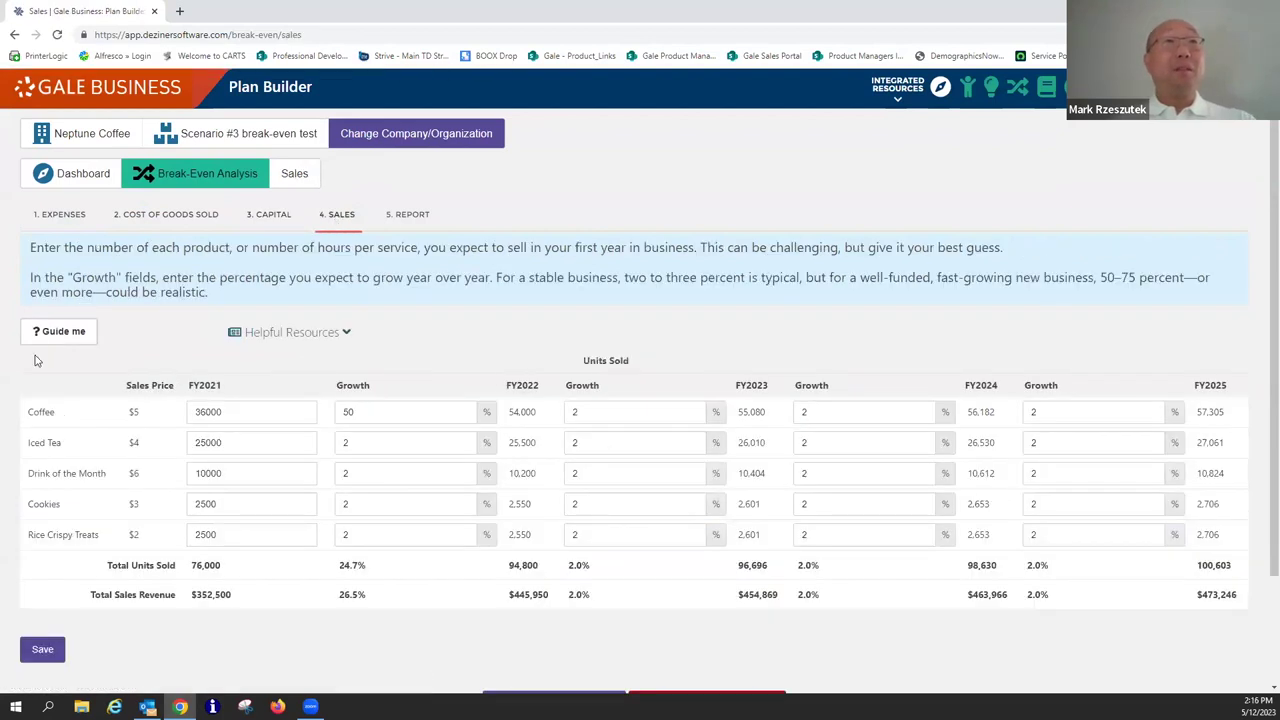
scroll(126, 370, down, 1)
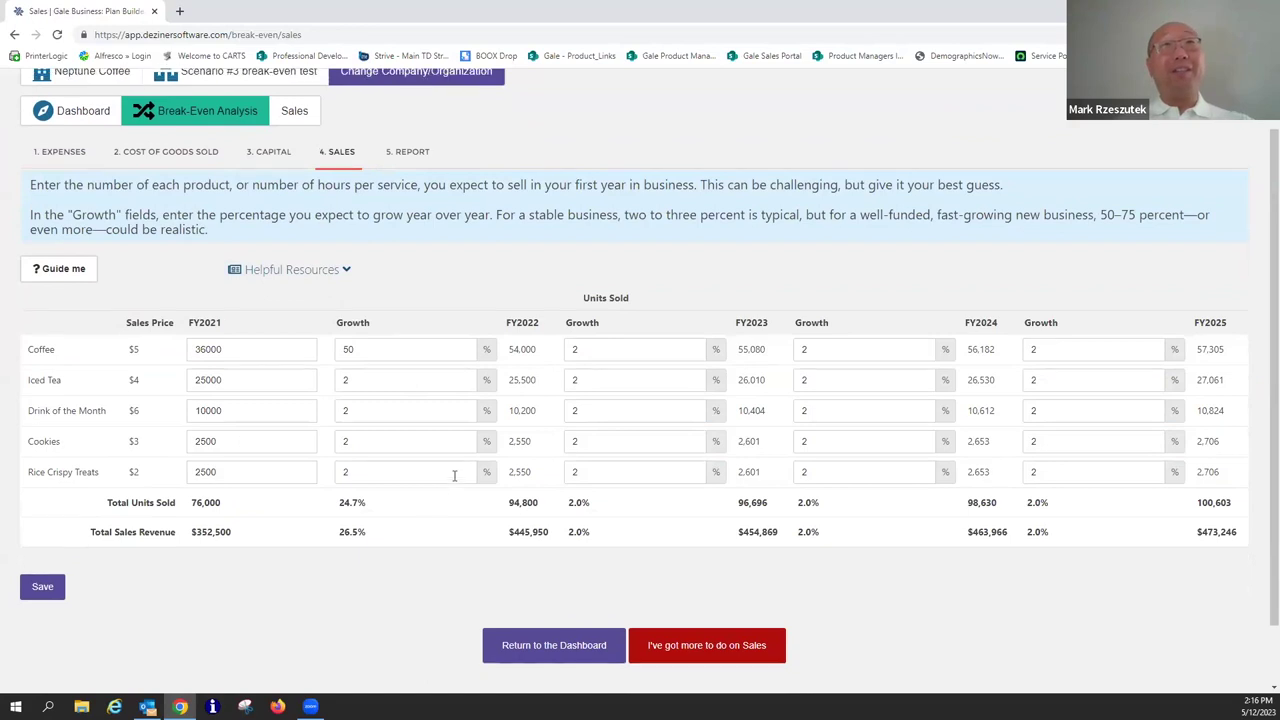
scroll(454, 476, up, 1)
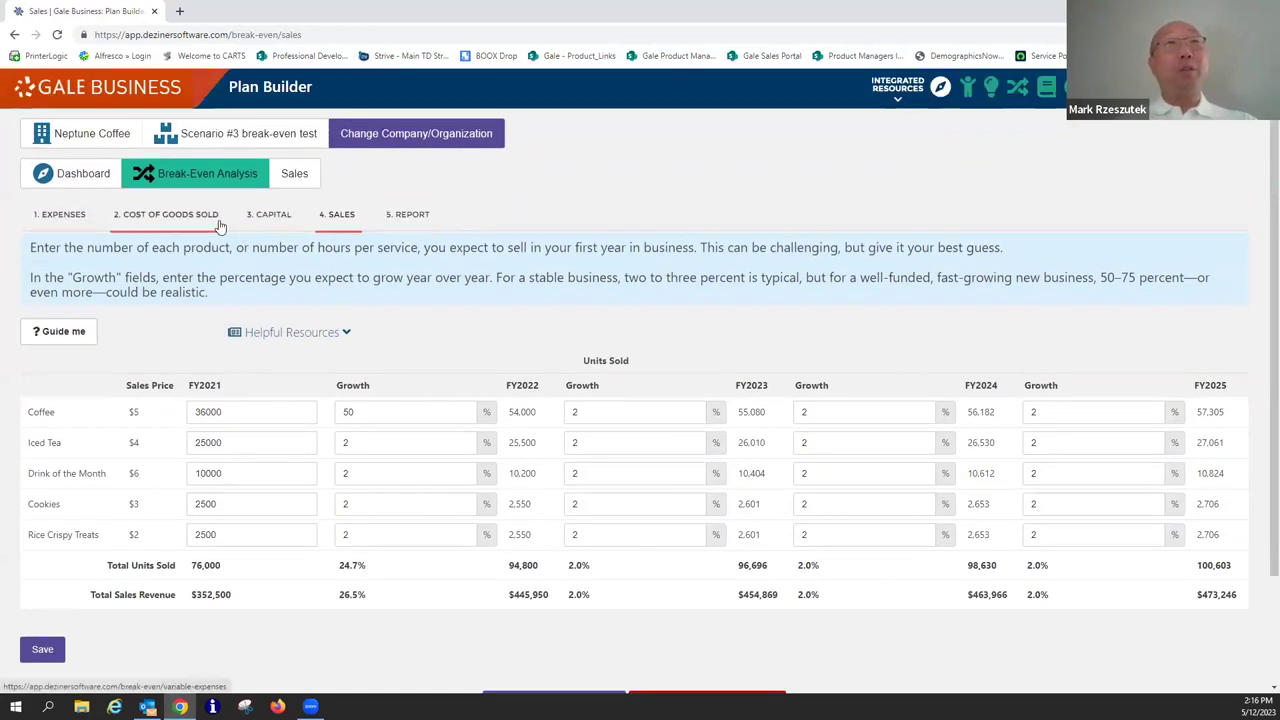
Open the Break-Even Analysis report and examine its graph of fixed costs, operating costs, cash on hand and sales revenues by fiscal year.
click(422, 226)
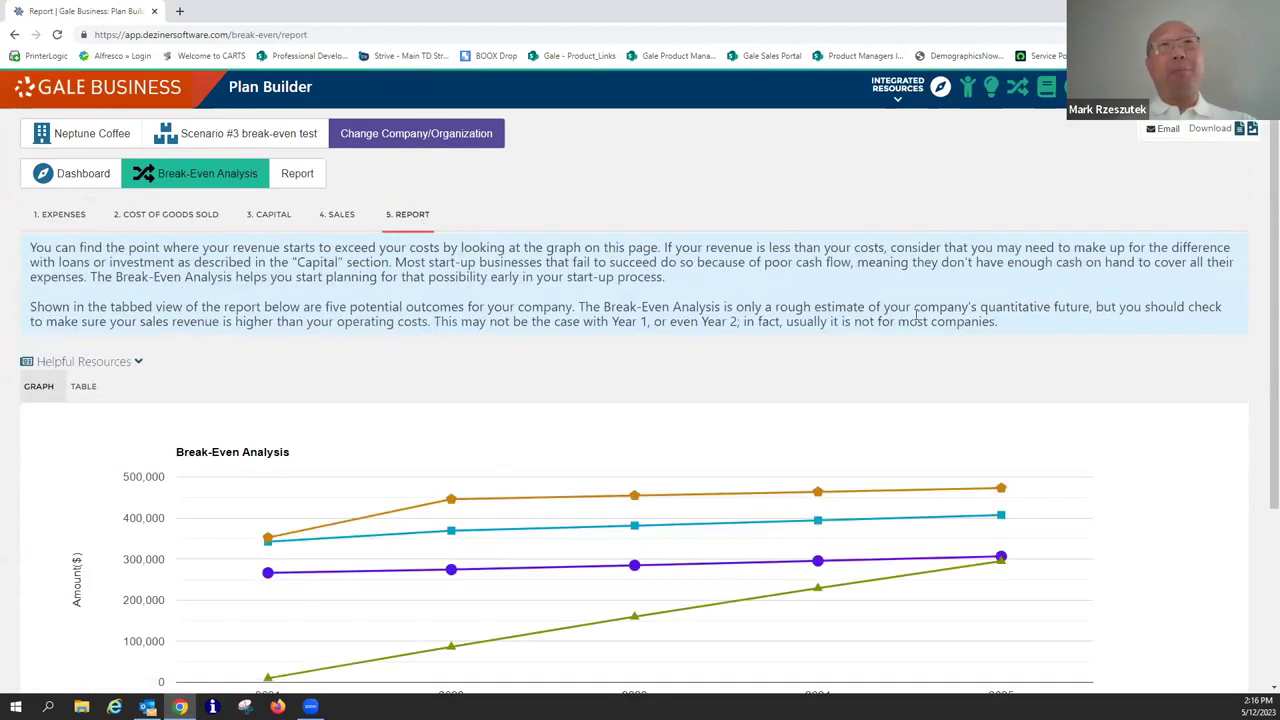
scroll(1123, 373, down, 2)
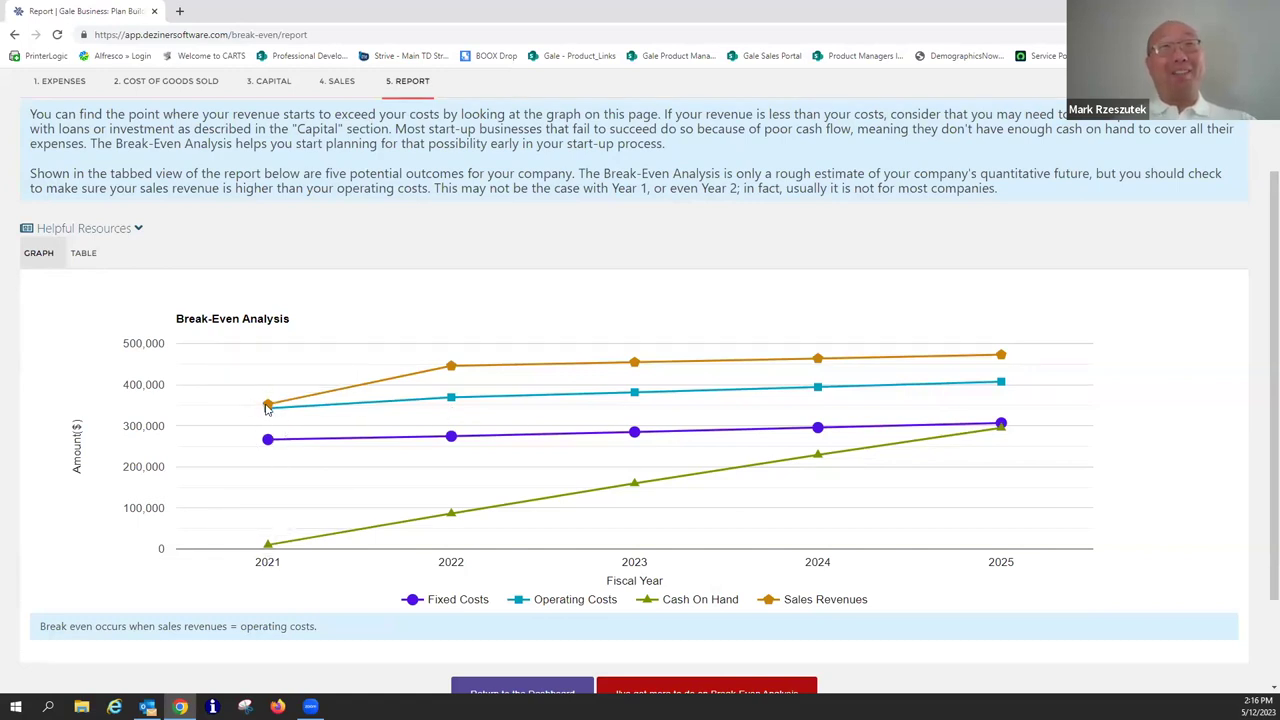
mouse_move(266, 410)
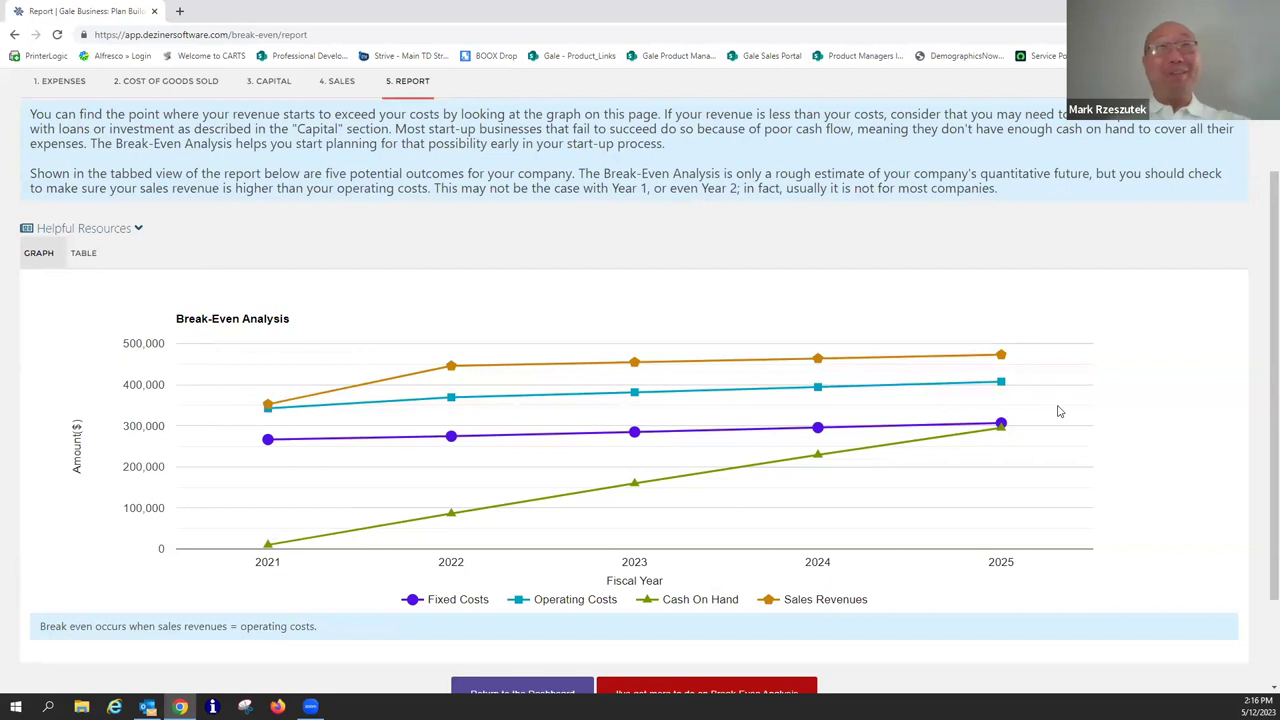
scroll(1059, 411, down, 1)
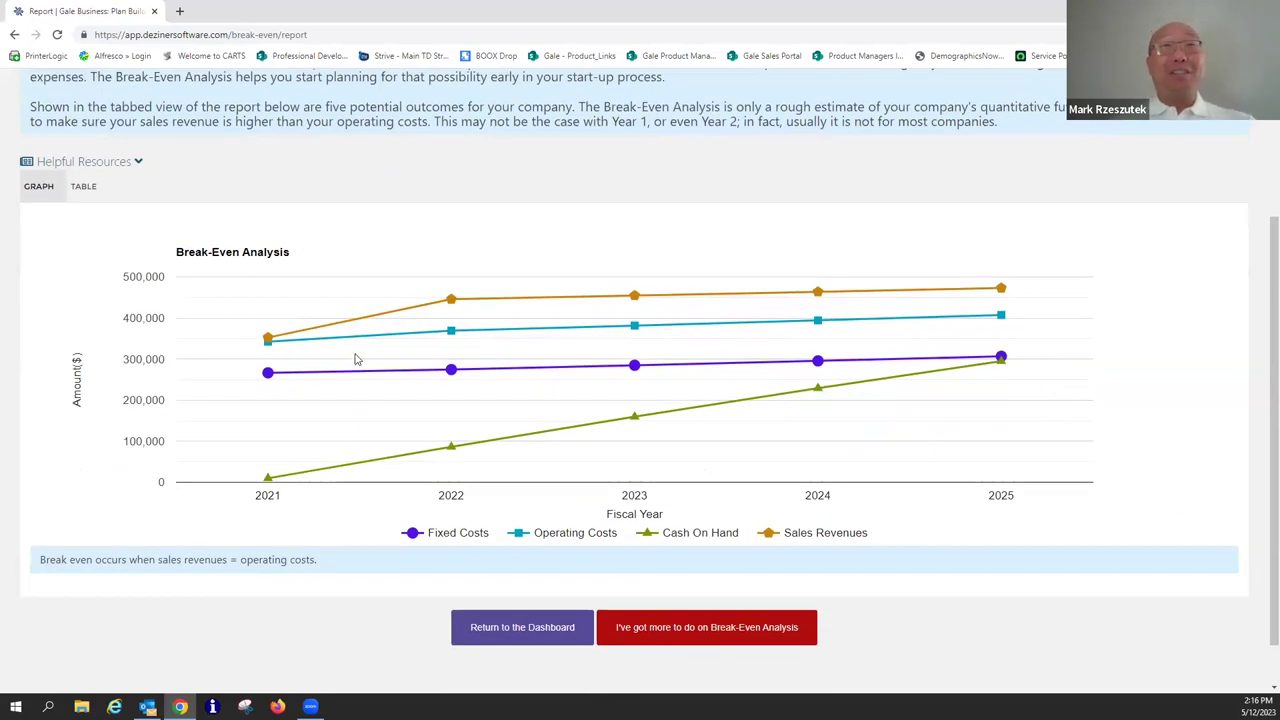
scroll(386, 354, down, 1)
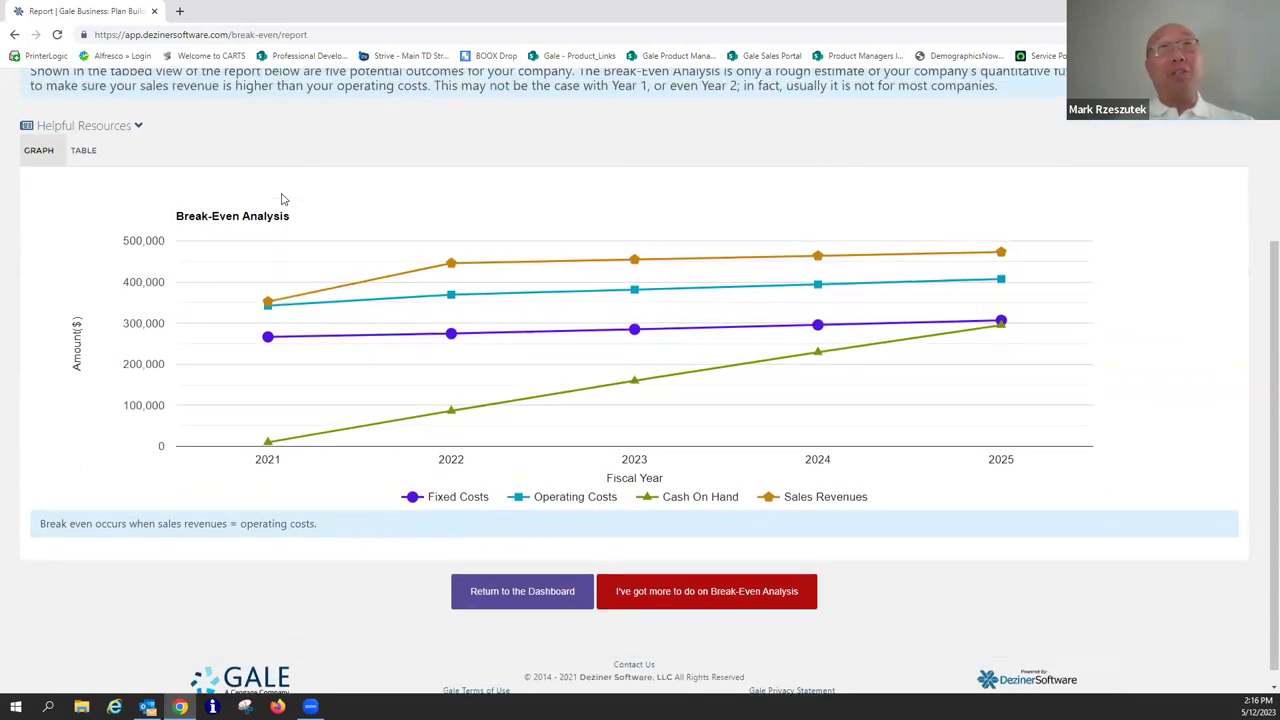
scroll(270, 185, up, 1)
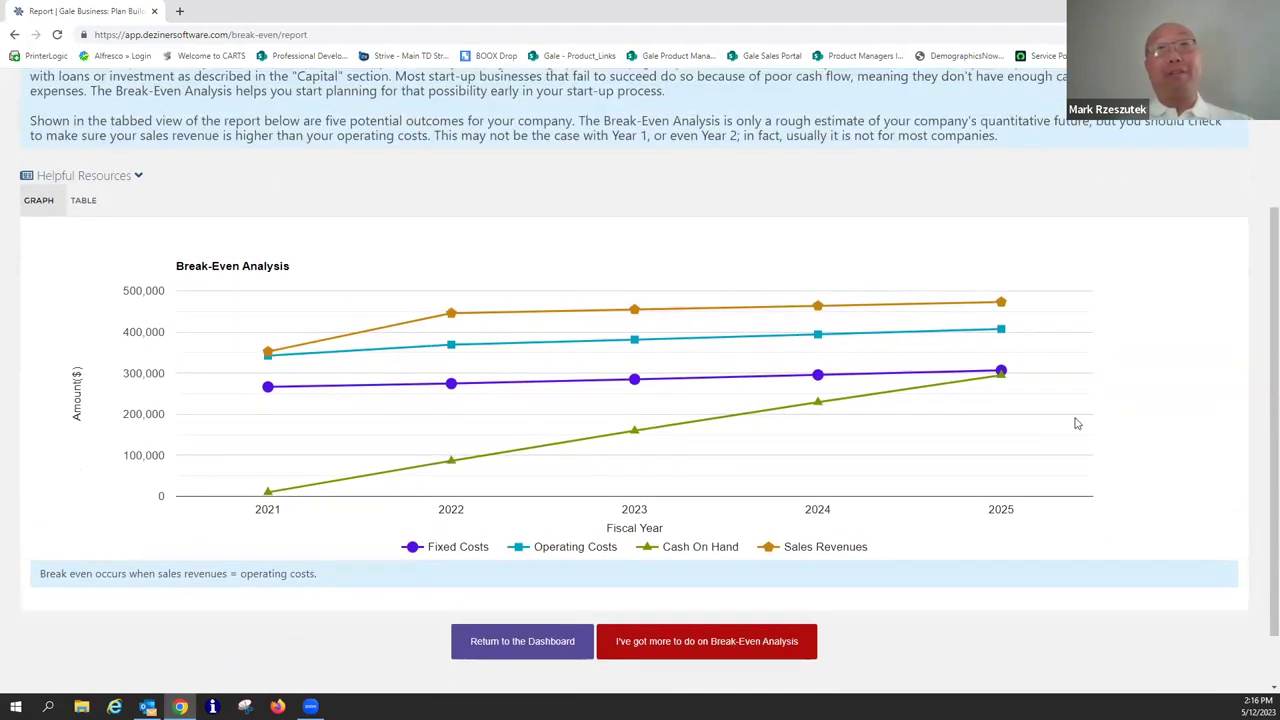
scroll(1100, 426, down, 1)
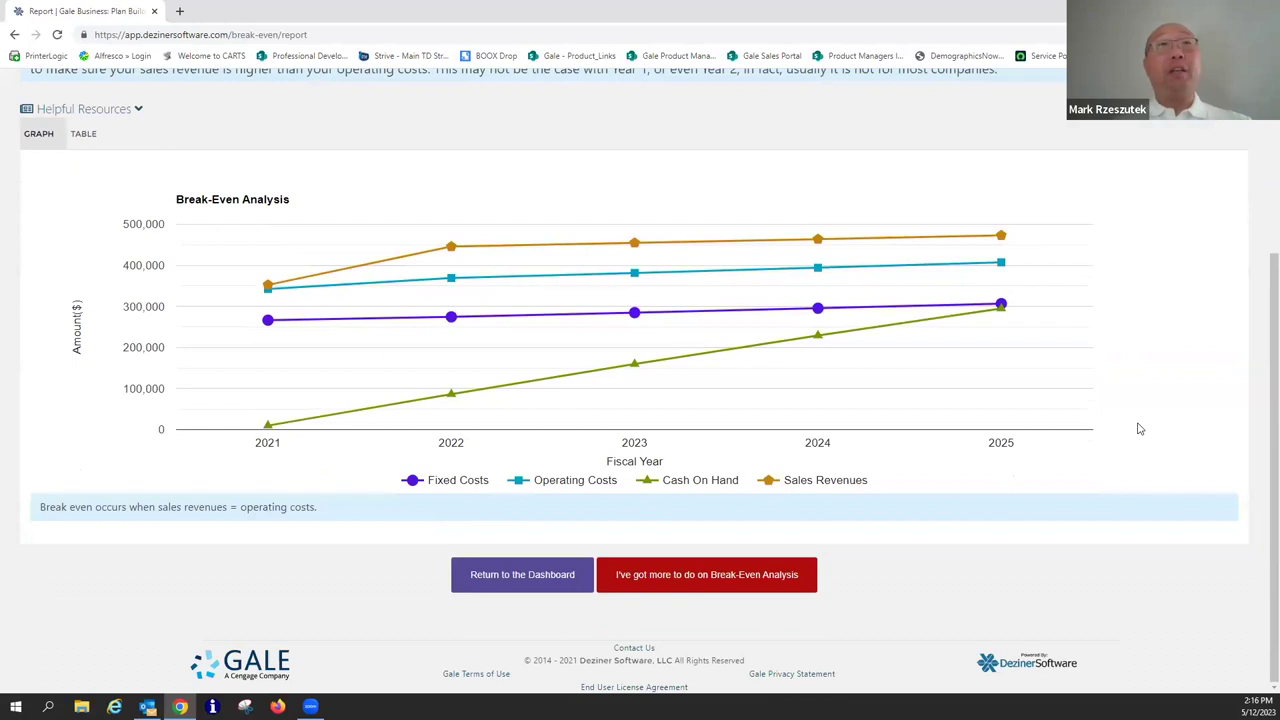
scroll(591, 260, up, 1)
mouse_move(636, 310)
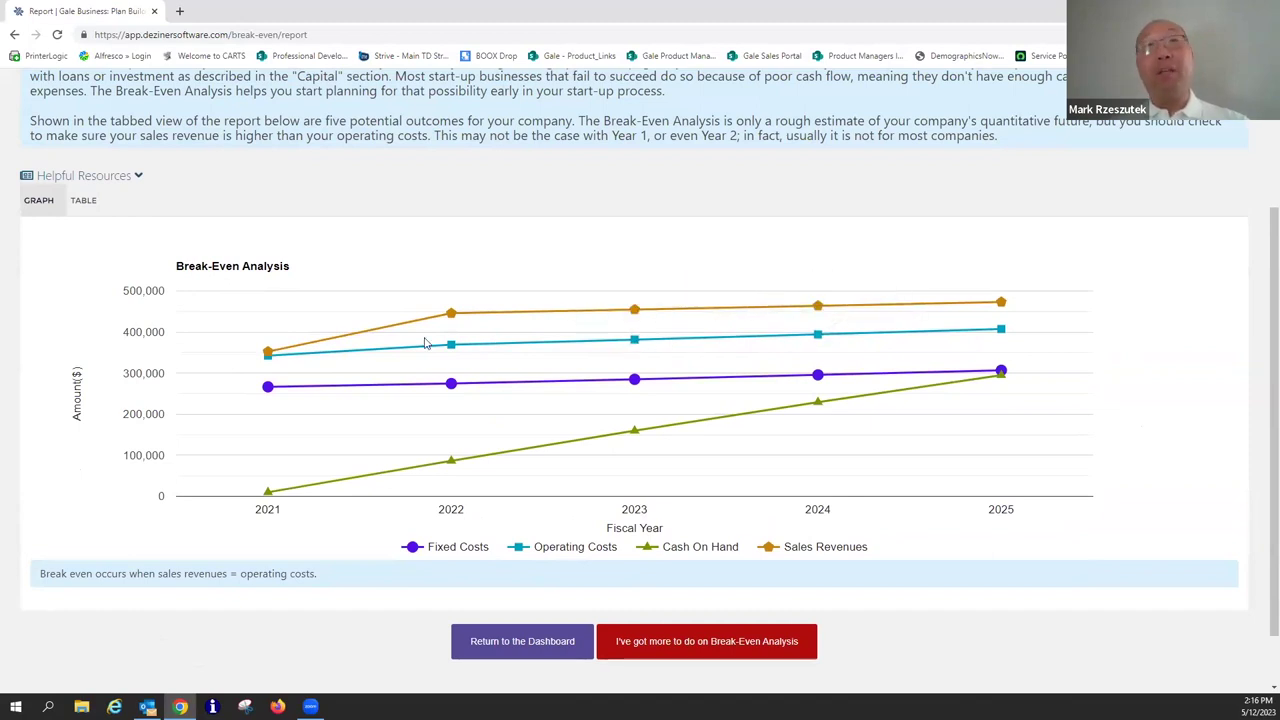
mouse_move(453, 395)
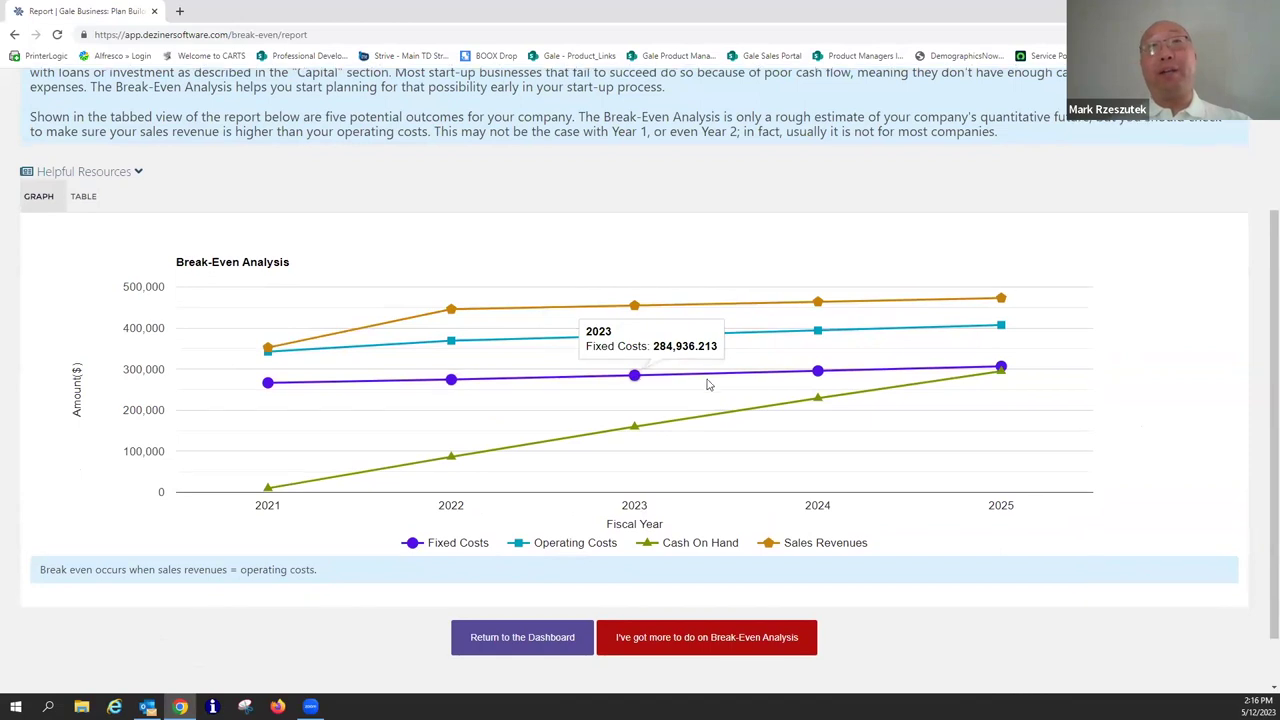
scroll(700, 380, down, 1)
scroll(465, 371, up, 1)
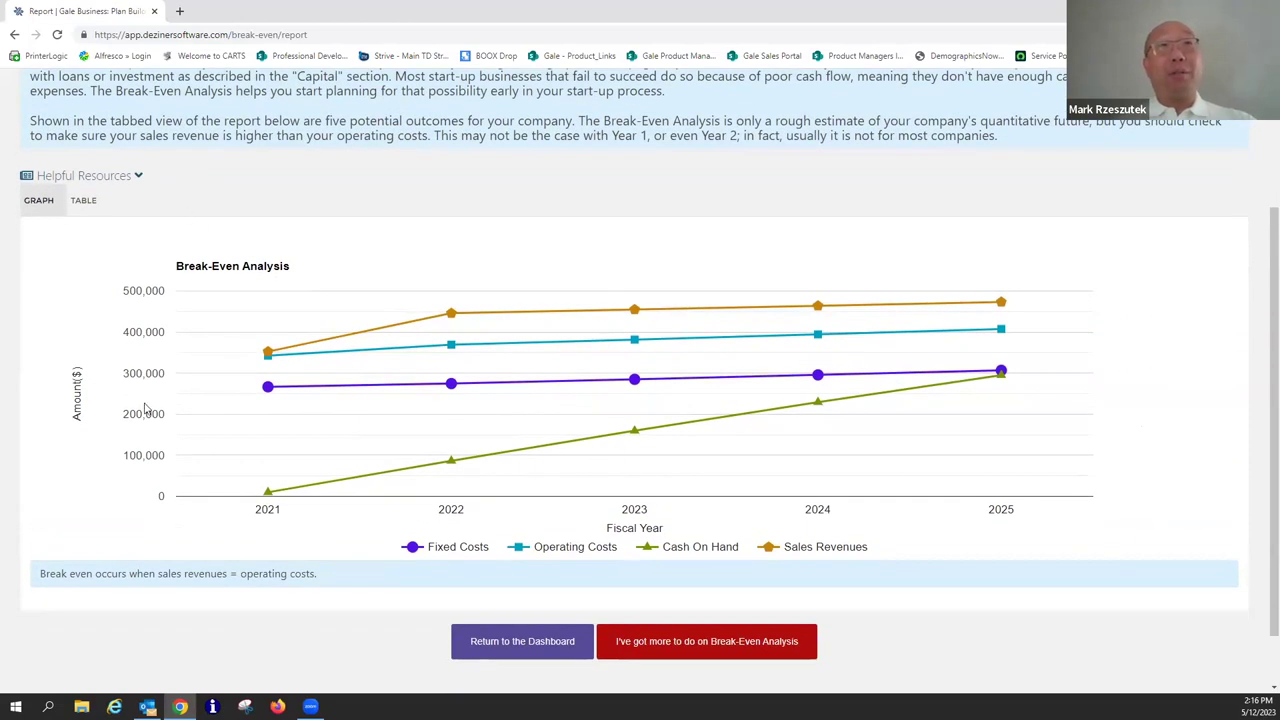
Show the break-even report as a table, review the sales performance rows for fiscal year 2021, and return to the dashboard.
click(81, 205)
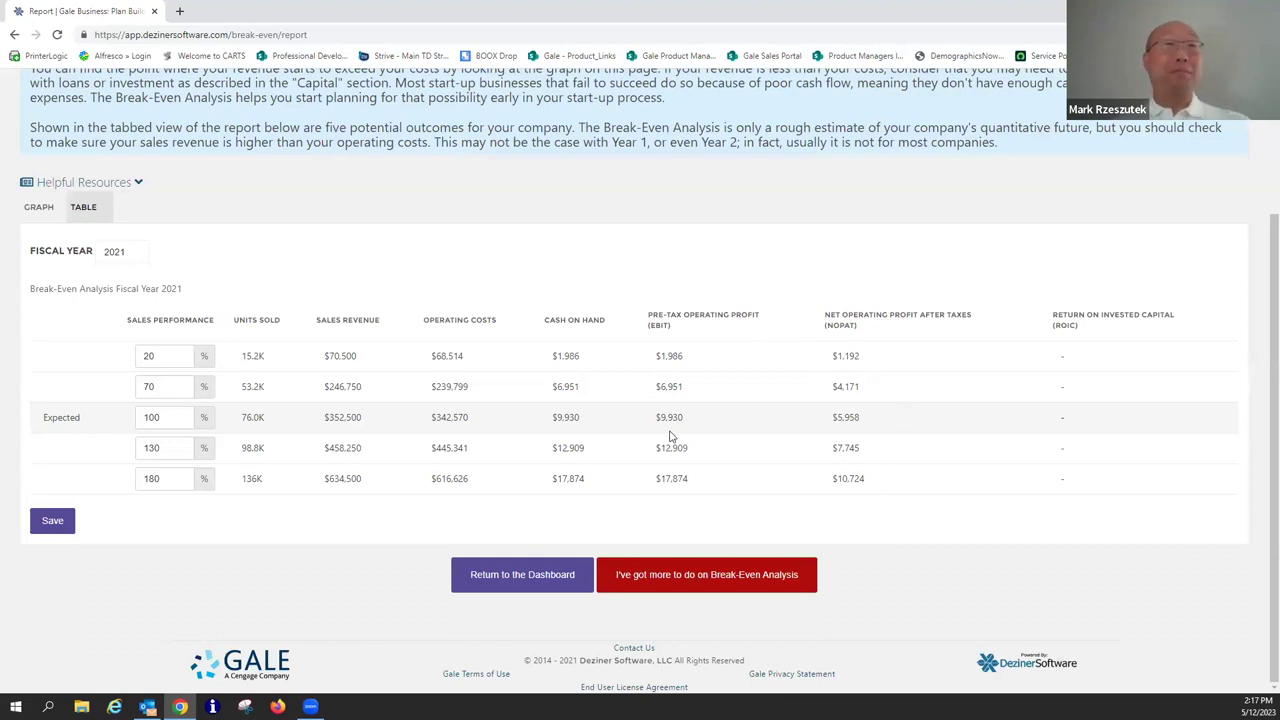
scroll(672, 436, up, 2)
click(70, 173)
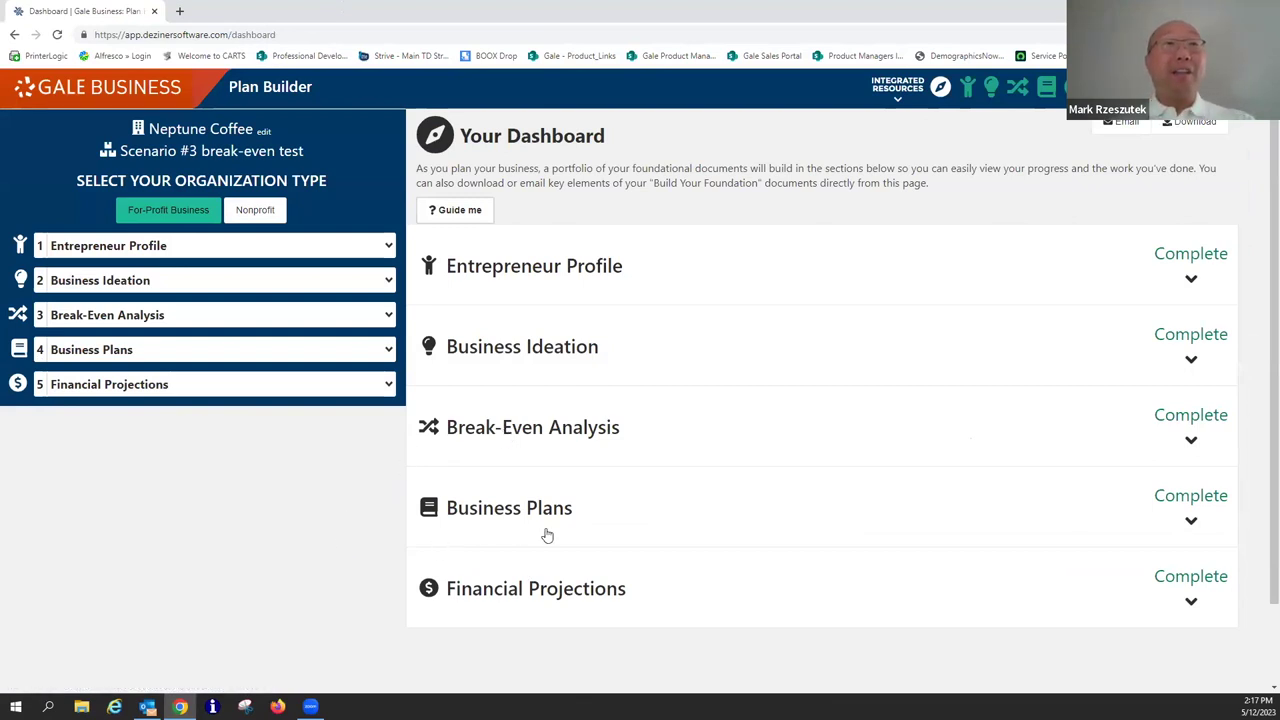
Look over the dashboard's five sections and expand Business Plans.
scroll(344, 532, down, 2)
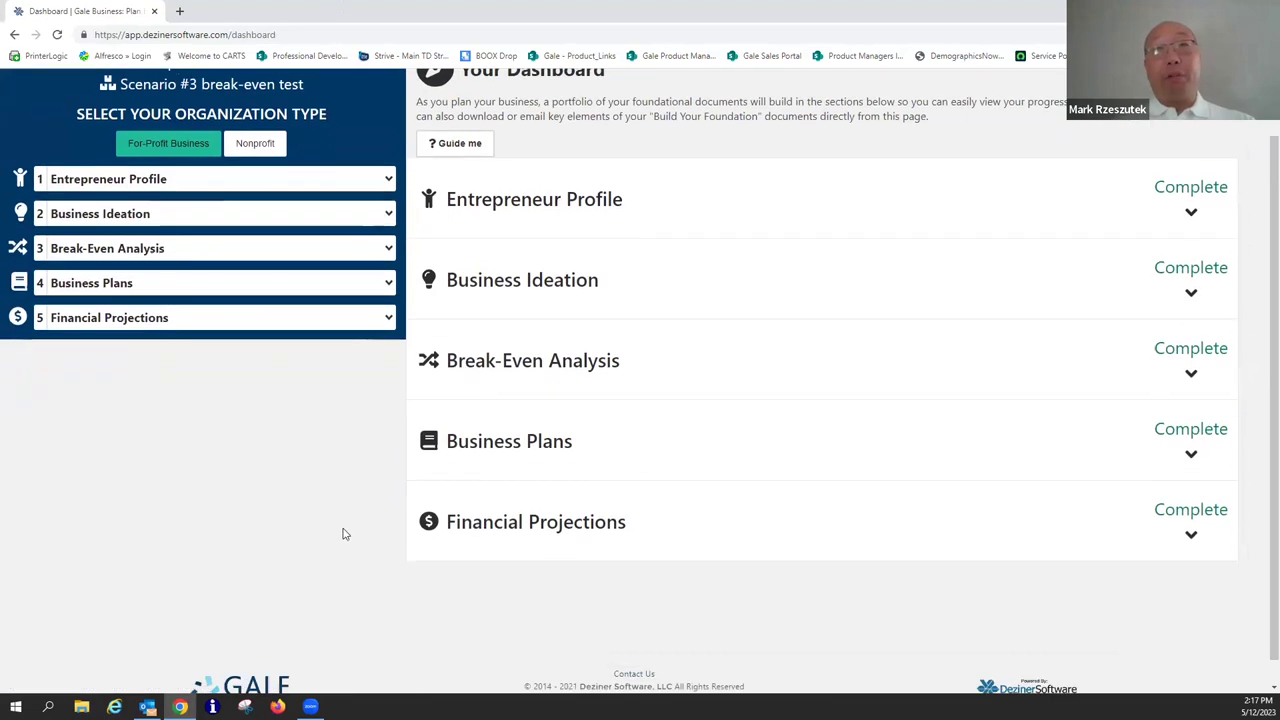
scroll(343, 532, up, 2)
scroll(344, 535, down, 2)
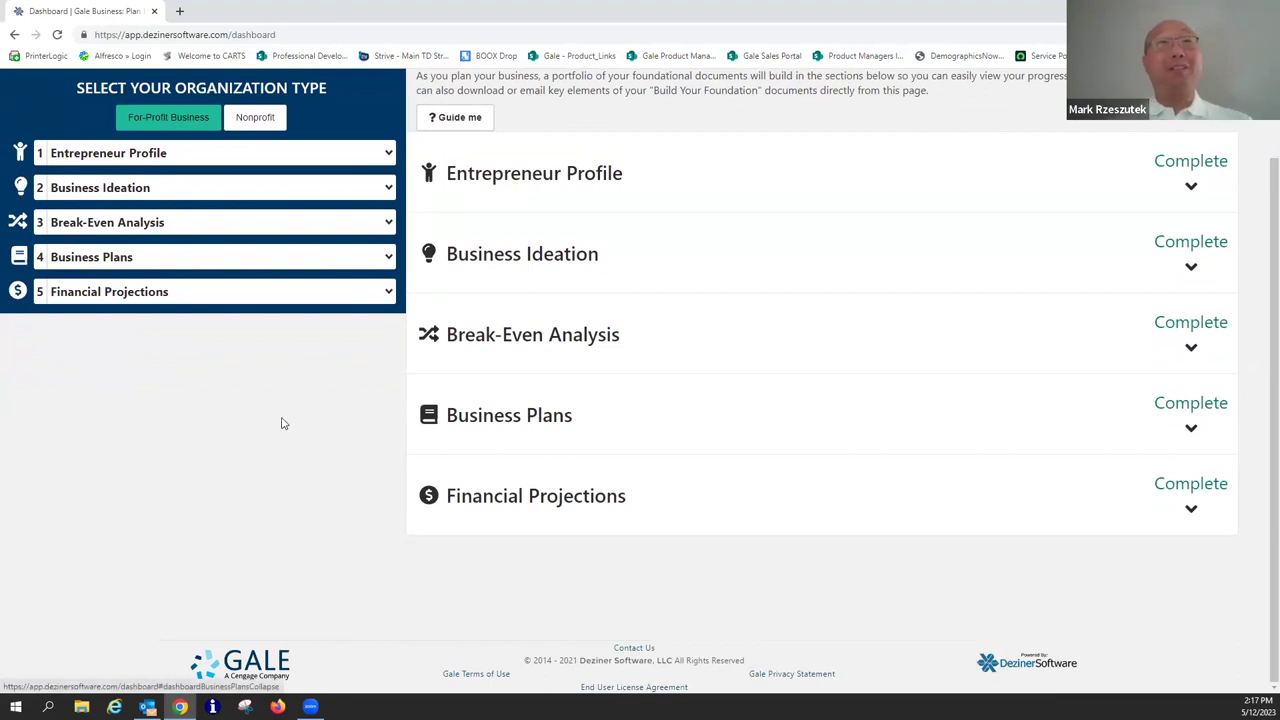
click(543, 418)
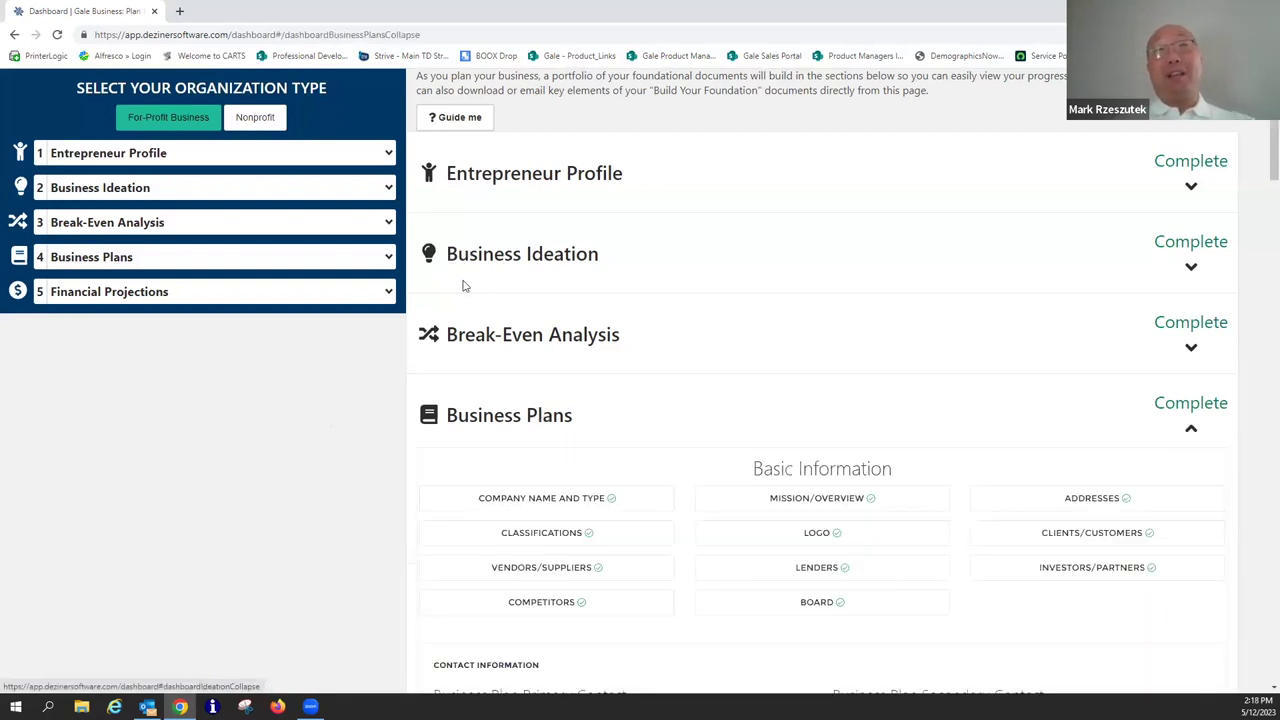
Read through the saved Neptune Coffee business plan, from its contact information and summary to the other saved Business Plan content.
scroll(365, 395, down, 5)
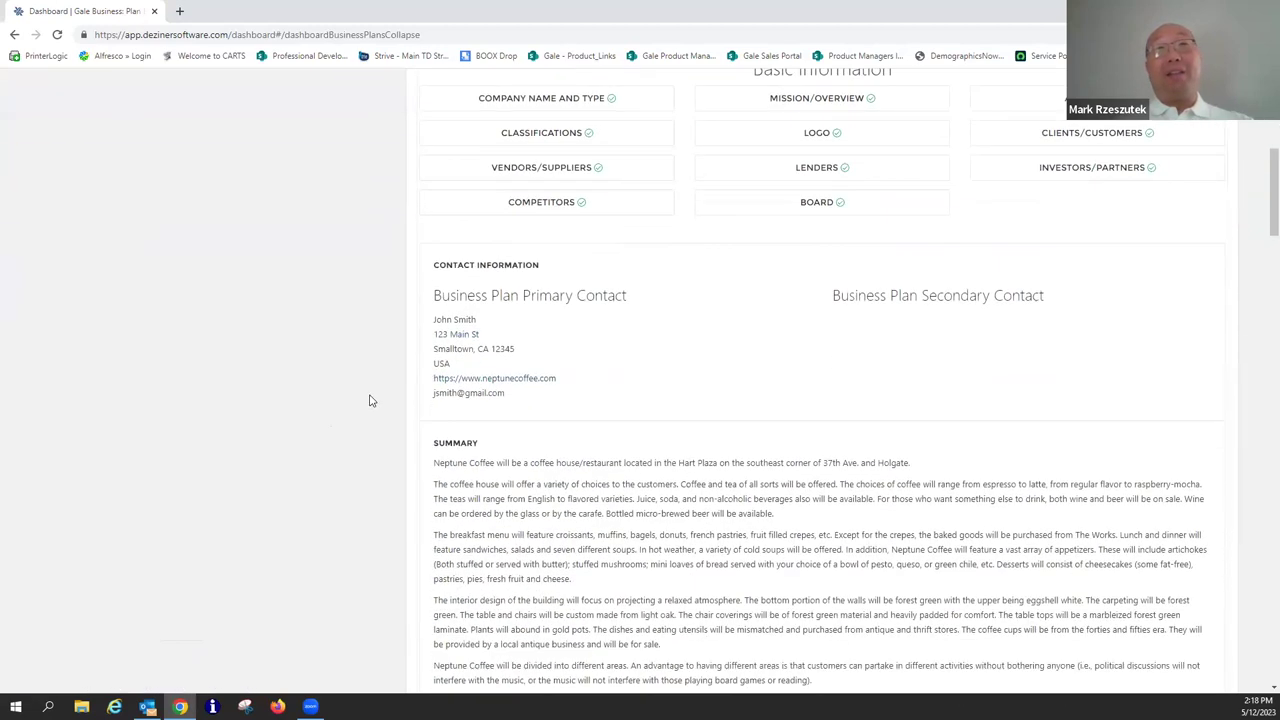
scroll(366, 388, down, 2)
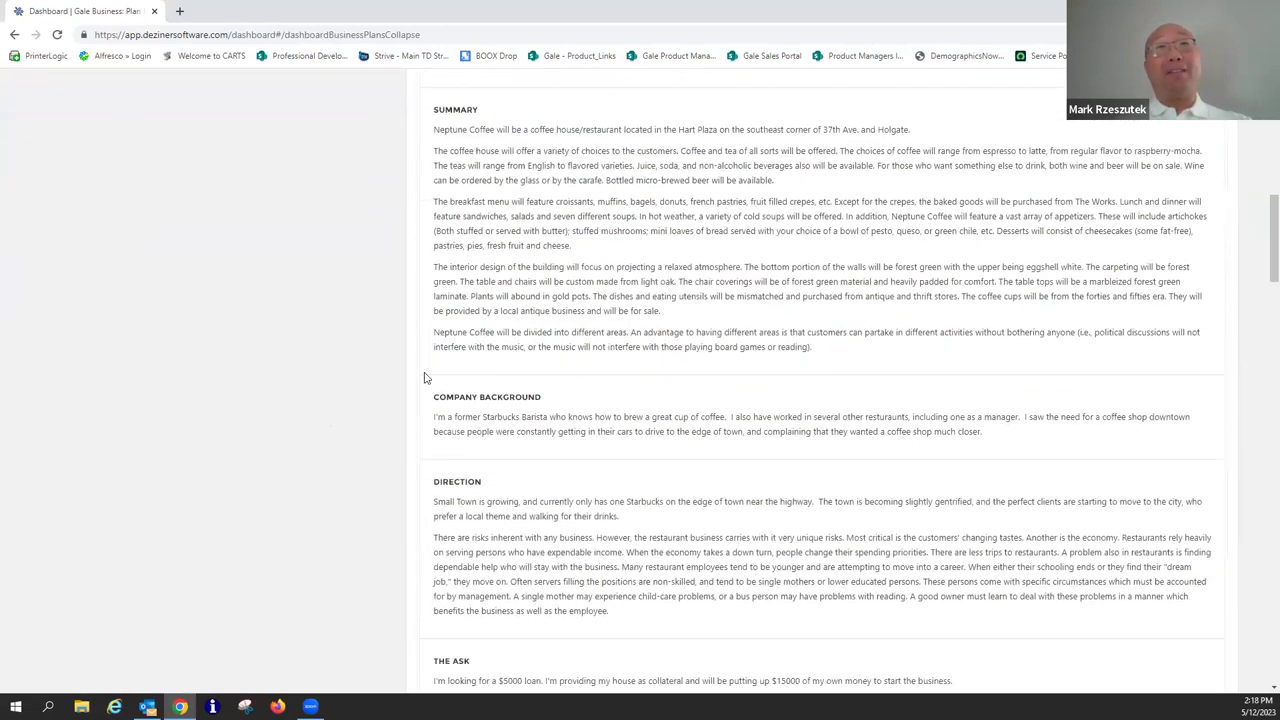
scroll(423, 374, down, 1)
scroll(430, 397, up, 3)
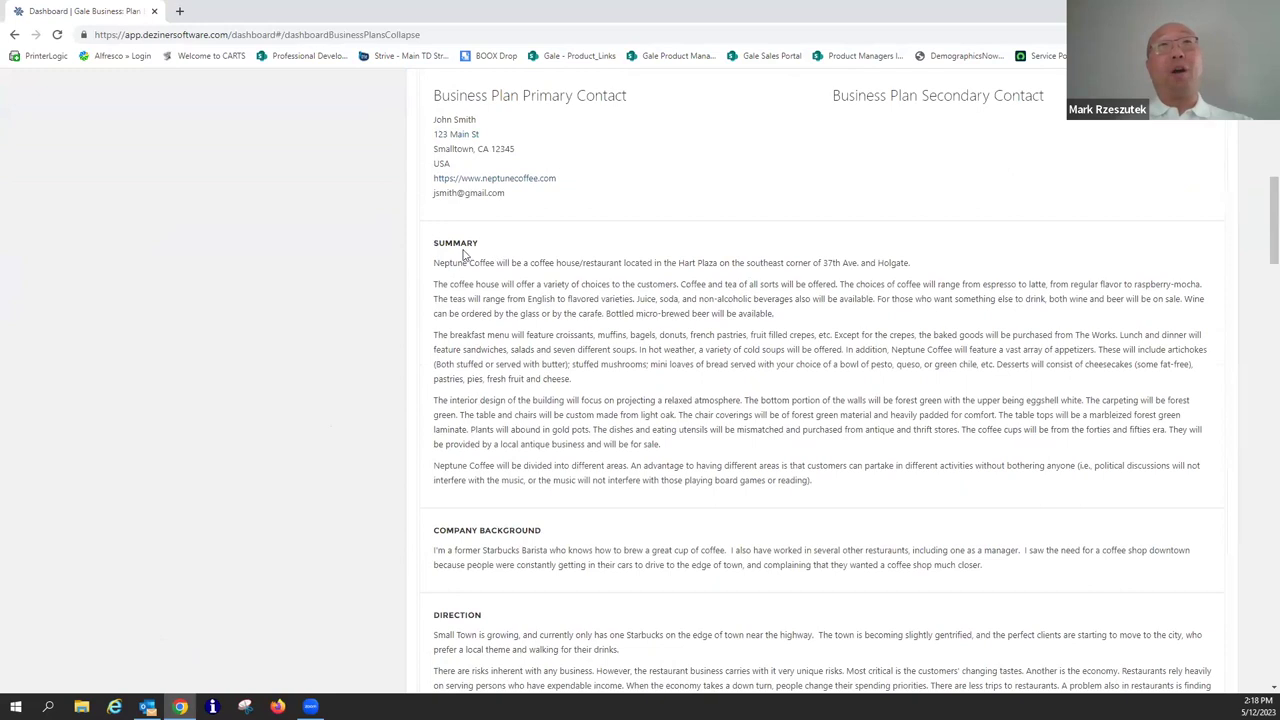
scroll(470, 290, down, 4)
scroll(477, 316, down, 4)
scroll(444, 376, down, 9)
scroll(474, 381, down, 15)
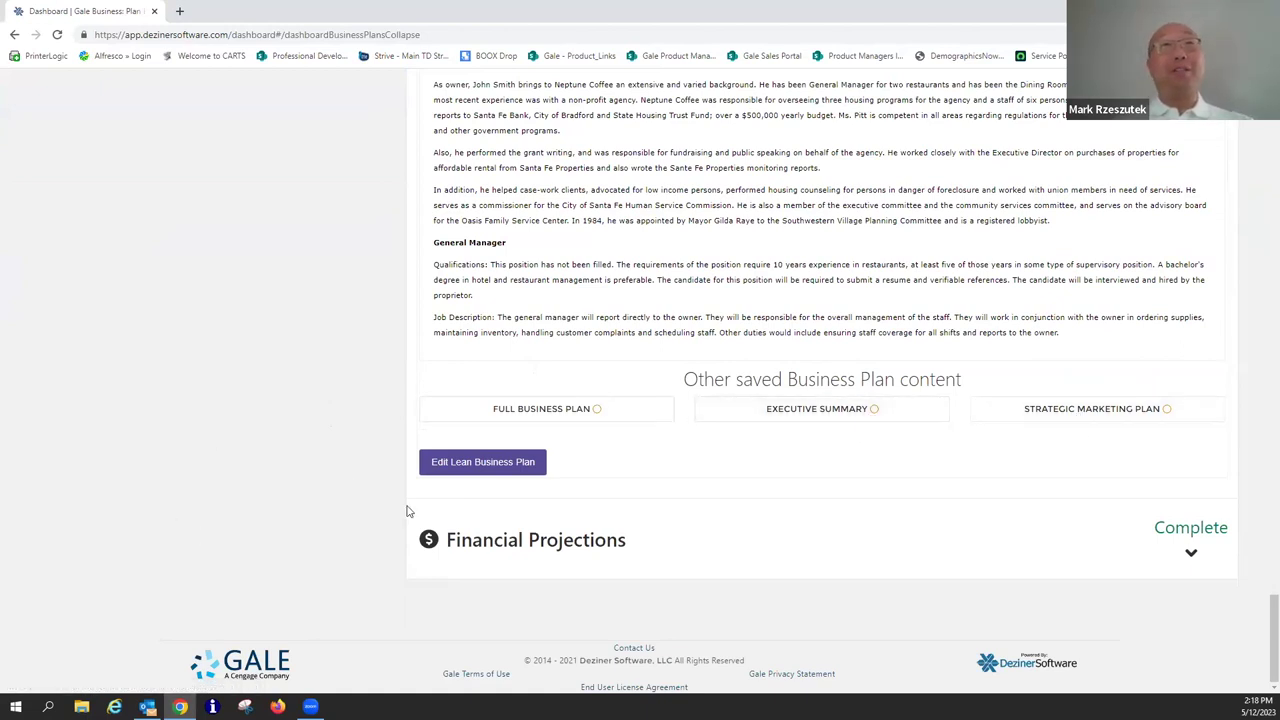
Open the Lean Business Plan for editing, review its Basic Information and plan sections, and expand the Logo section.
click(483, 463)
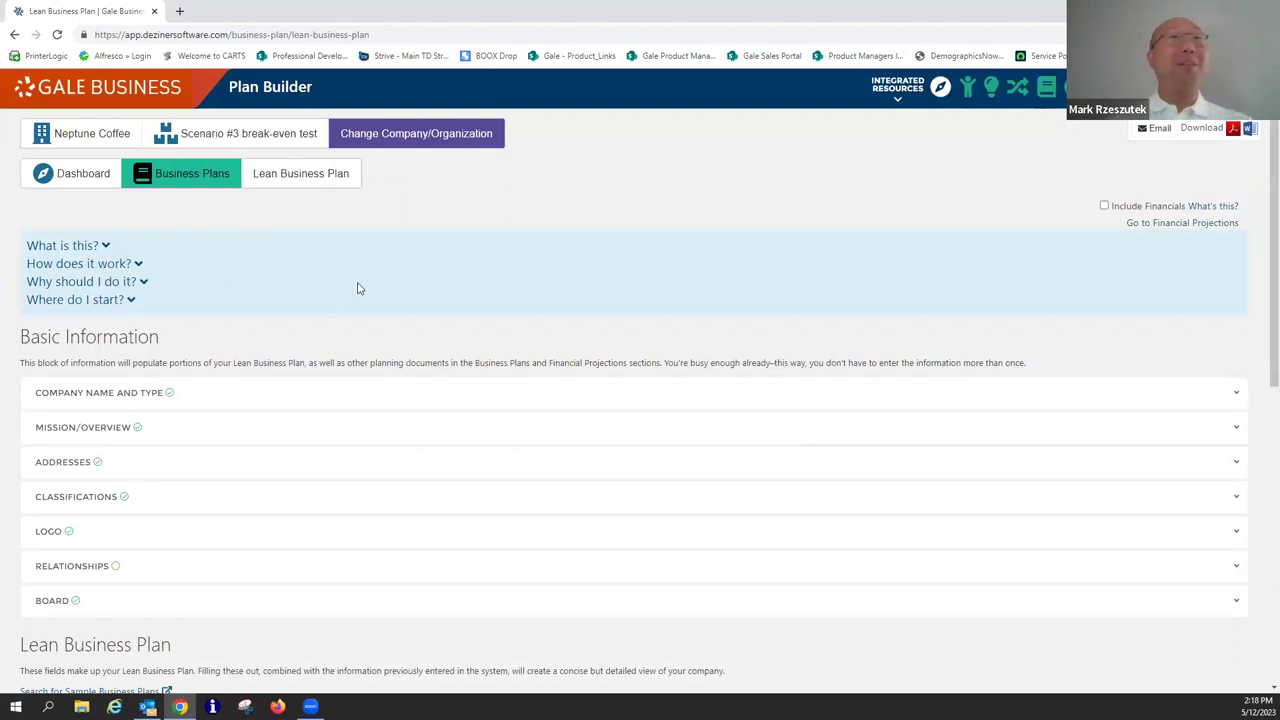
scroll(359, 288, down, 1)
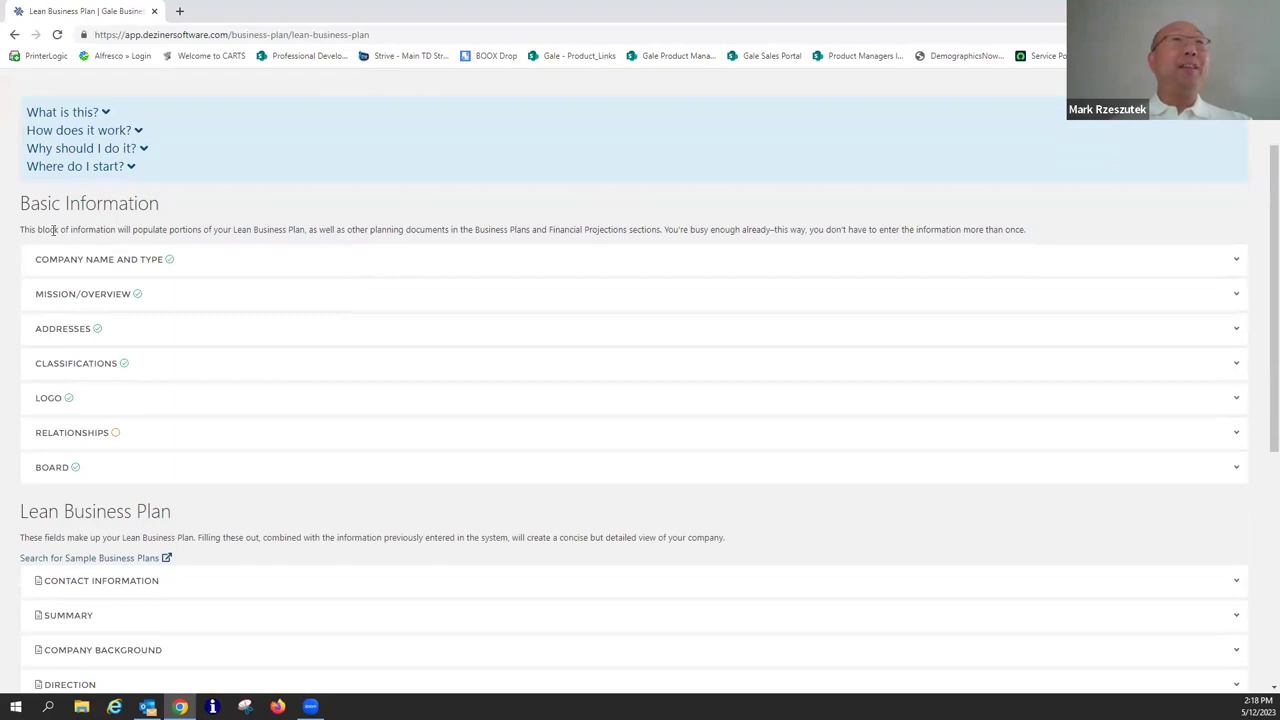
scroll(70, 261, down, 1)
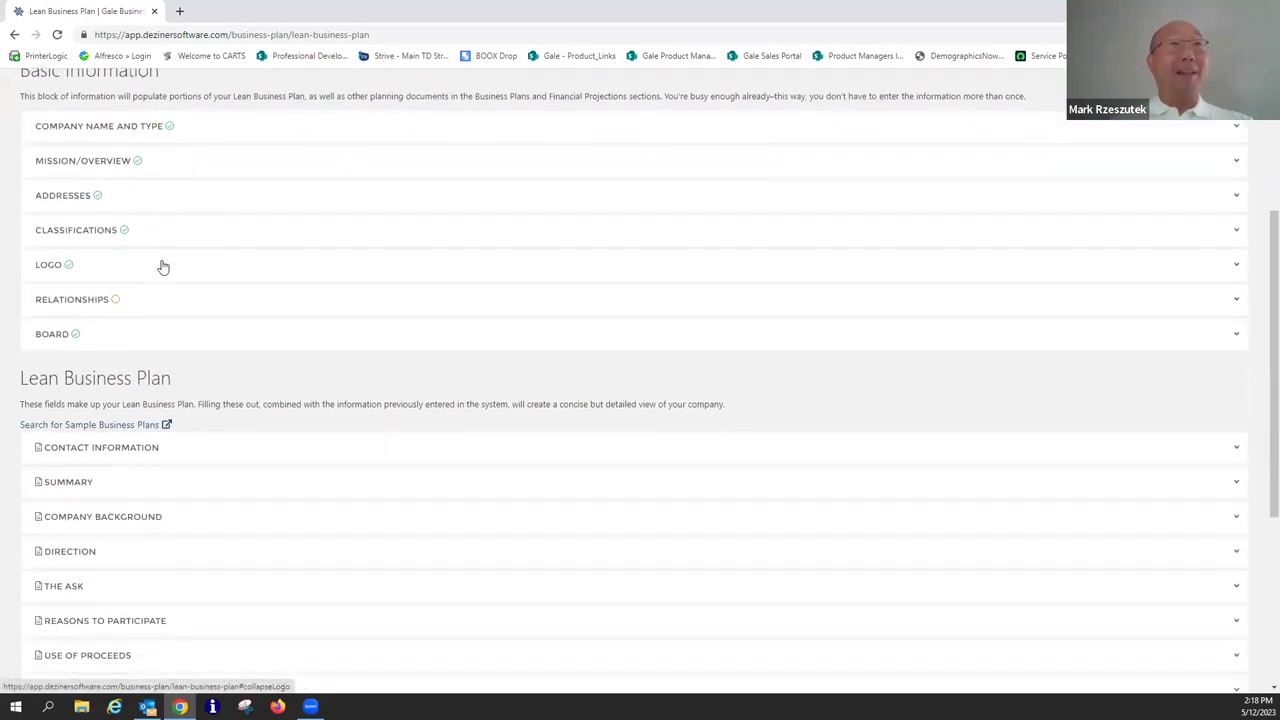
click(133, 268)
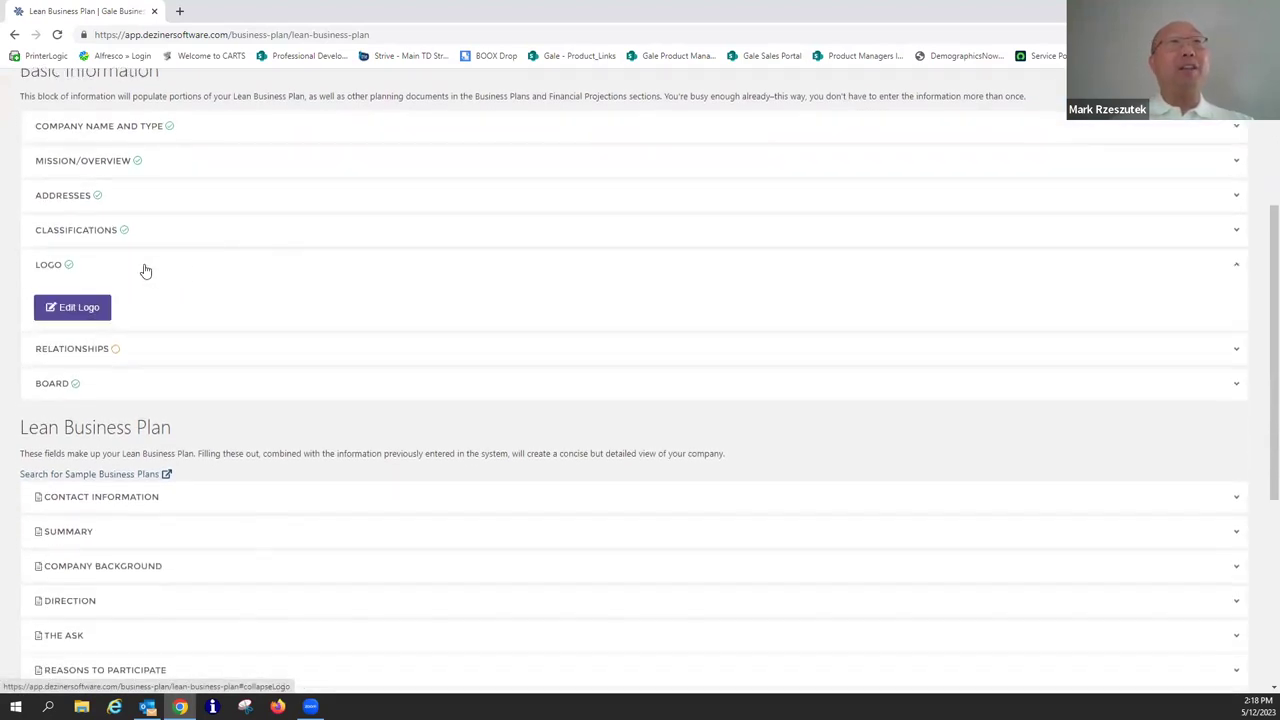
scroll(240, 255, down, 1)
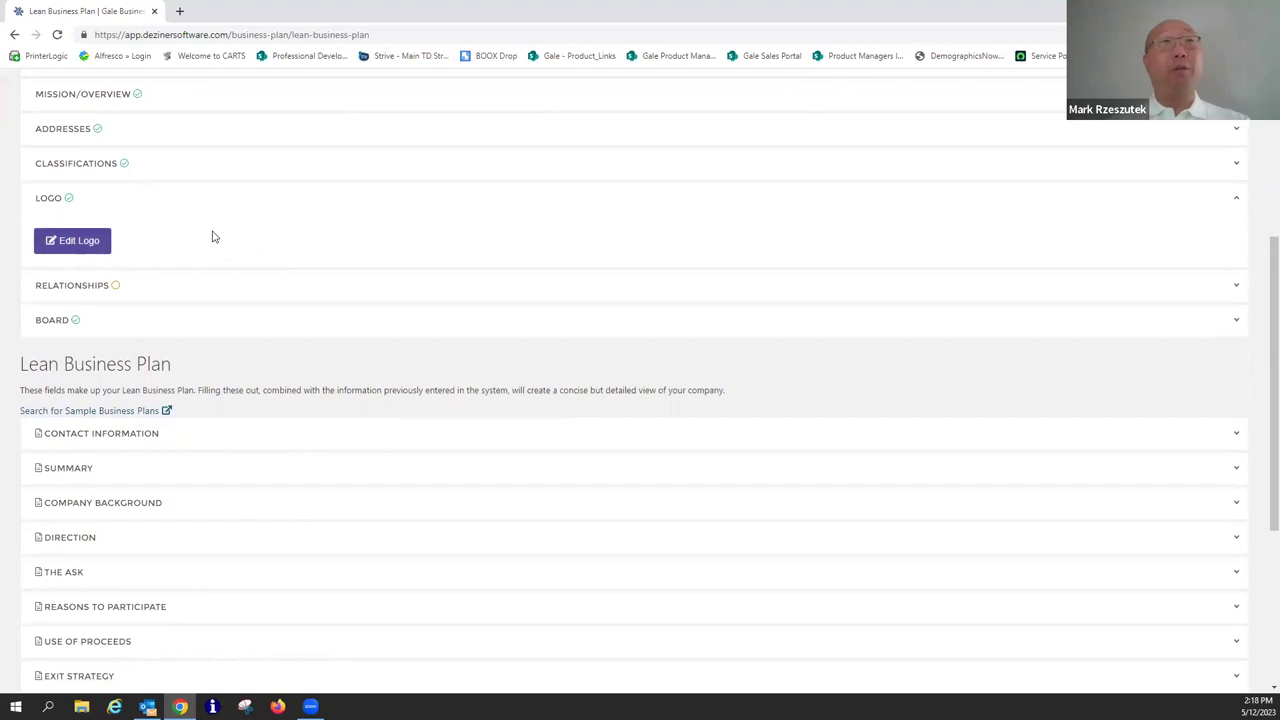
Open the Board section under Basic Information for editing, review the board member list, and return to the Lean Business Plan.
scroll(213, 237, down, 2)
click(114, 194)
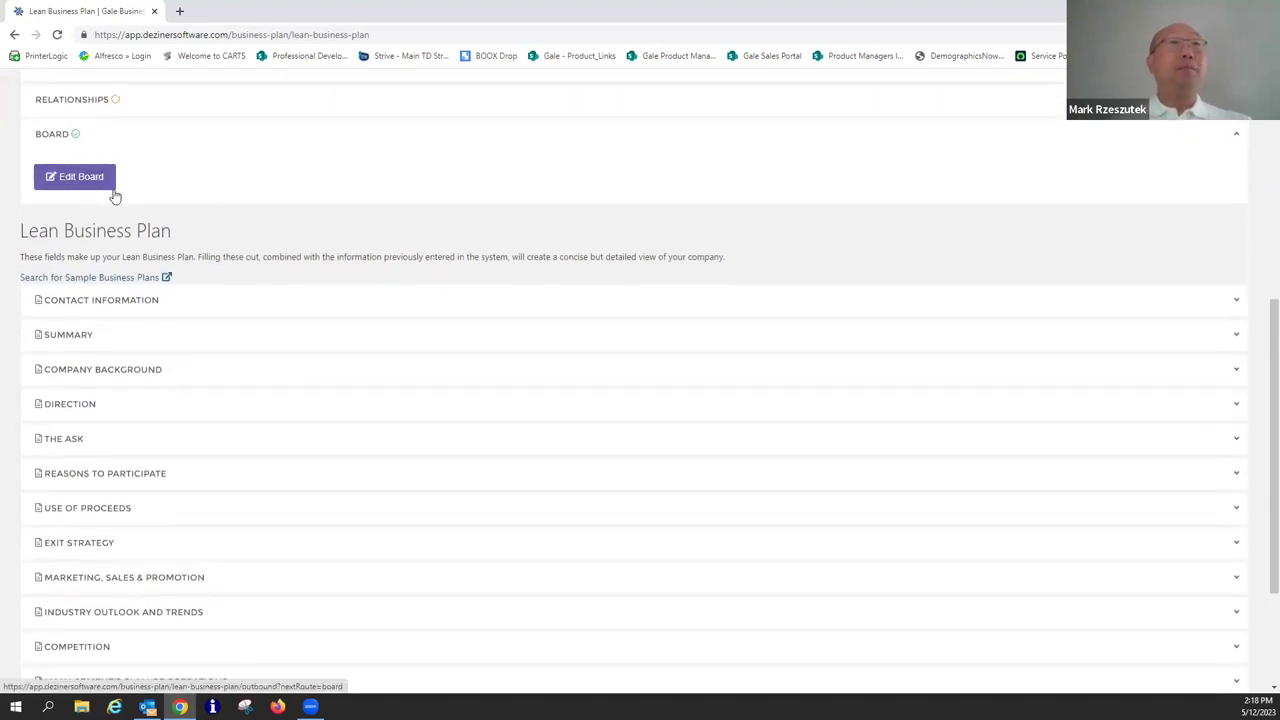
click(89, 186)
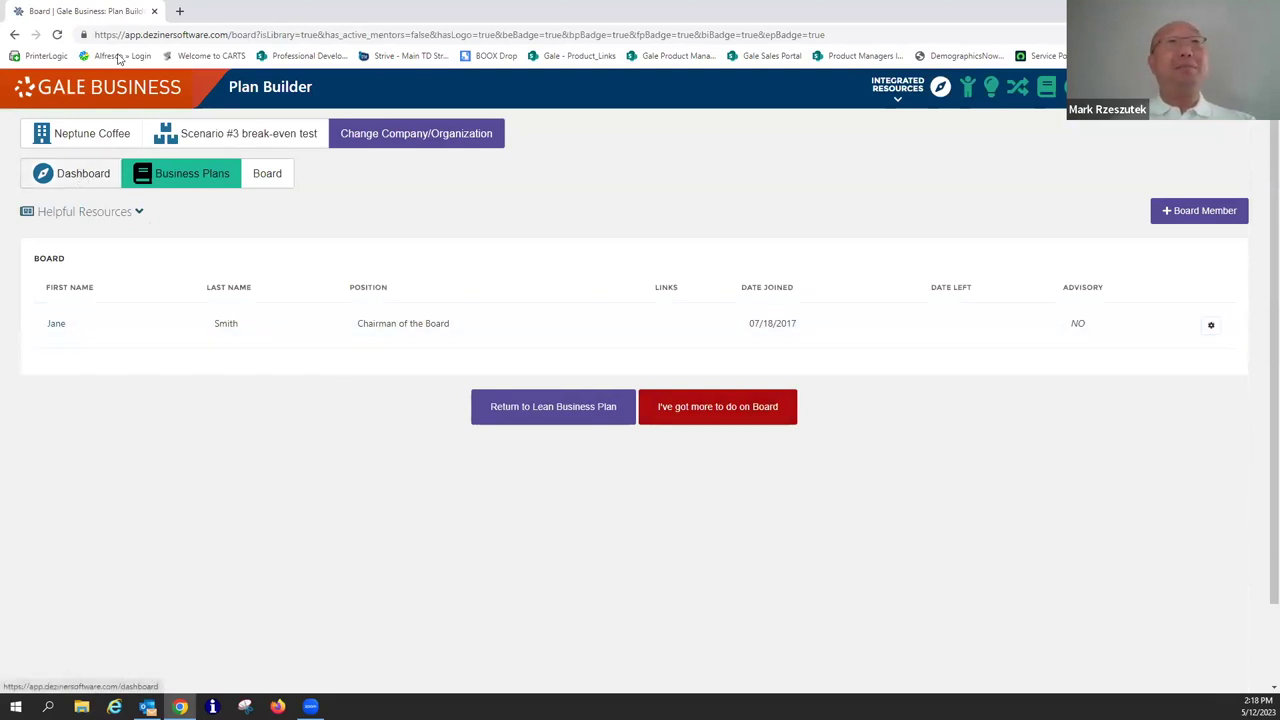
click(563, 411)
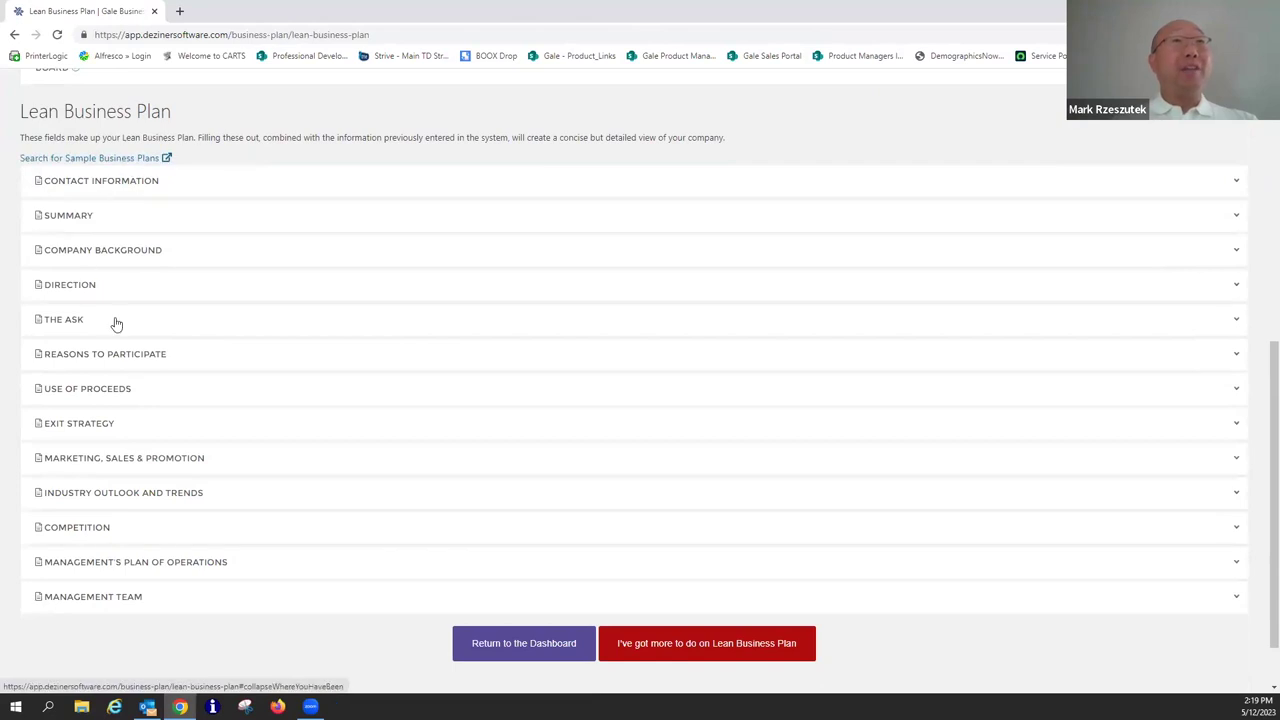
Open the sample business plans link, look through the Business Plans Handbook publication details, and switch back to the Lean Business Plan.
click(102, 160)
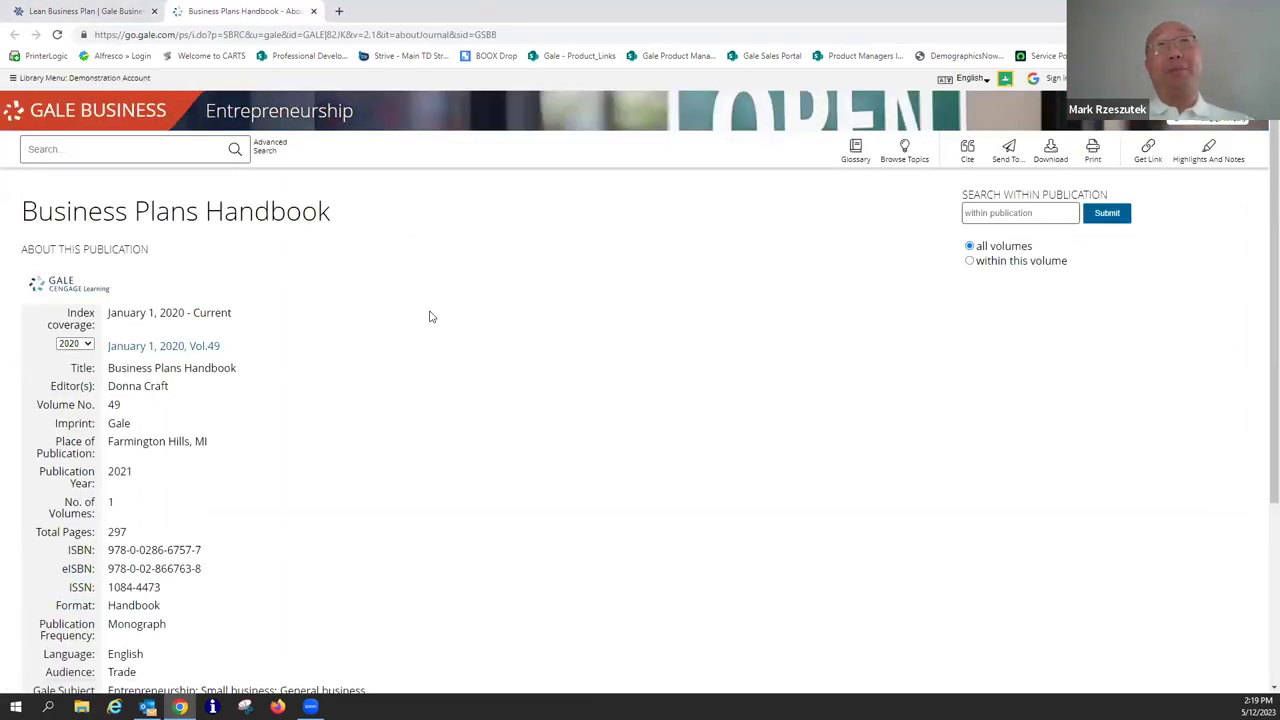
scroll(440, 551, down, 5)
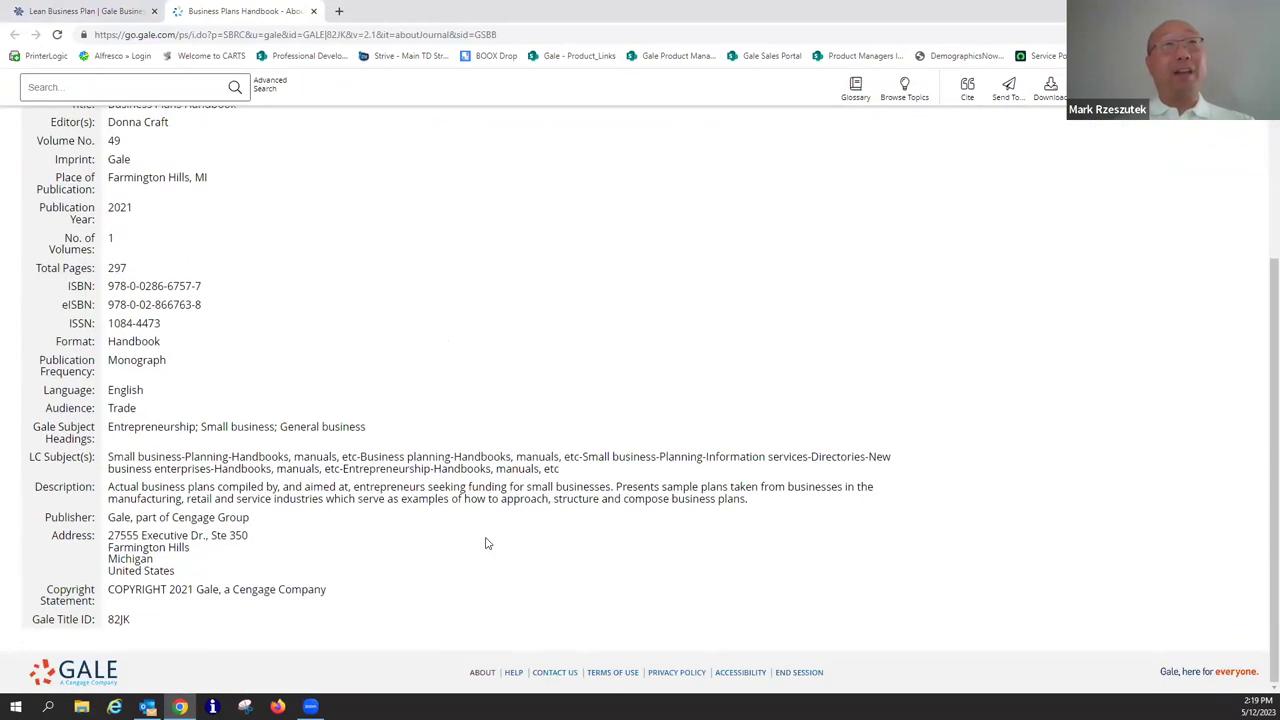
scroll(490, 545, up, 3)
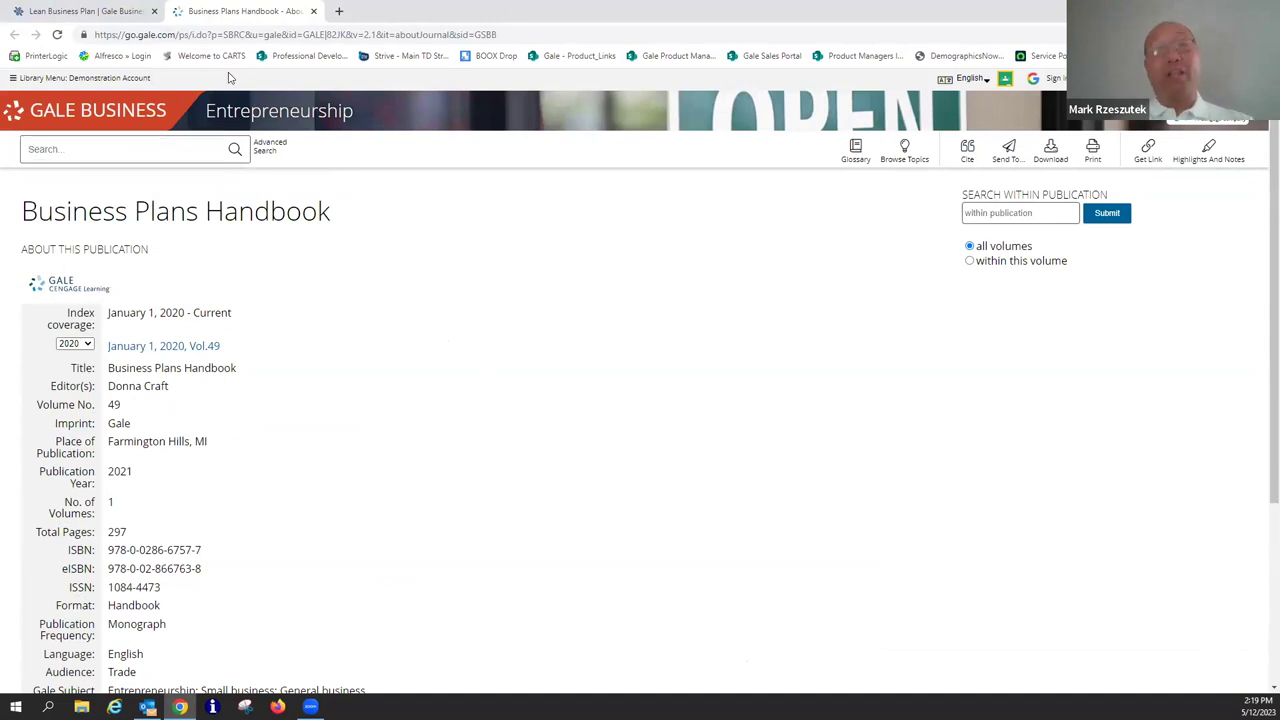
click(85, 11)
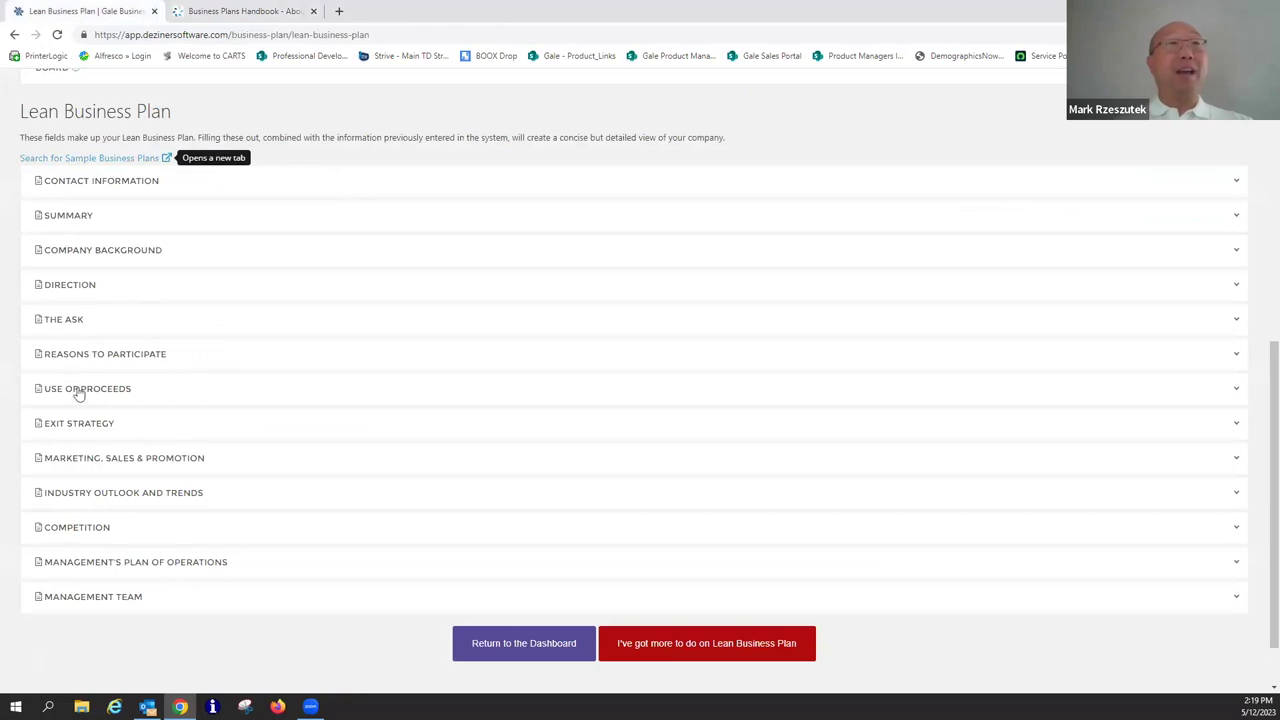
Expand the Exit Strategy section, review its guidance and the Neptune Coffee text, and return to the dashboard.
click(89, 424)
scroll(350, 425, down, 1)
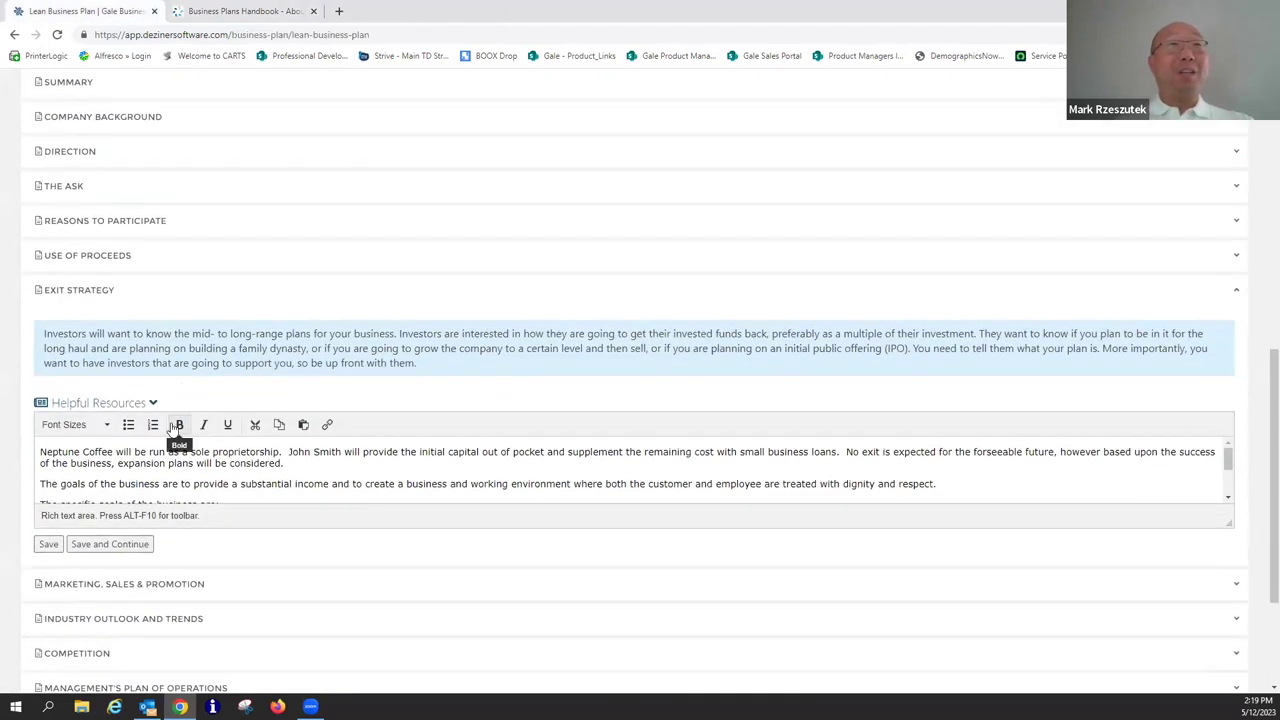
scroll(130, 300, up, 1)
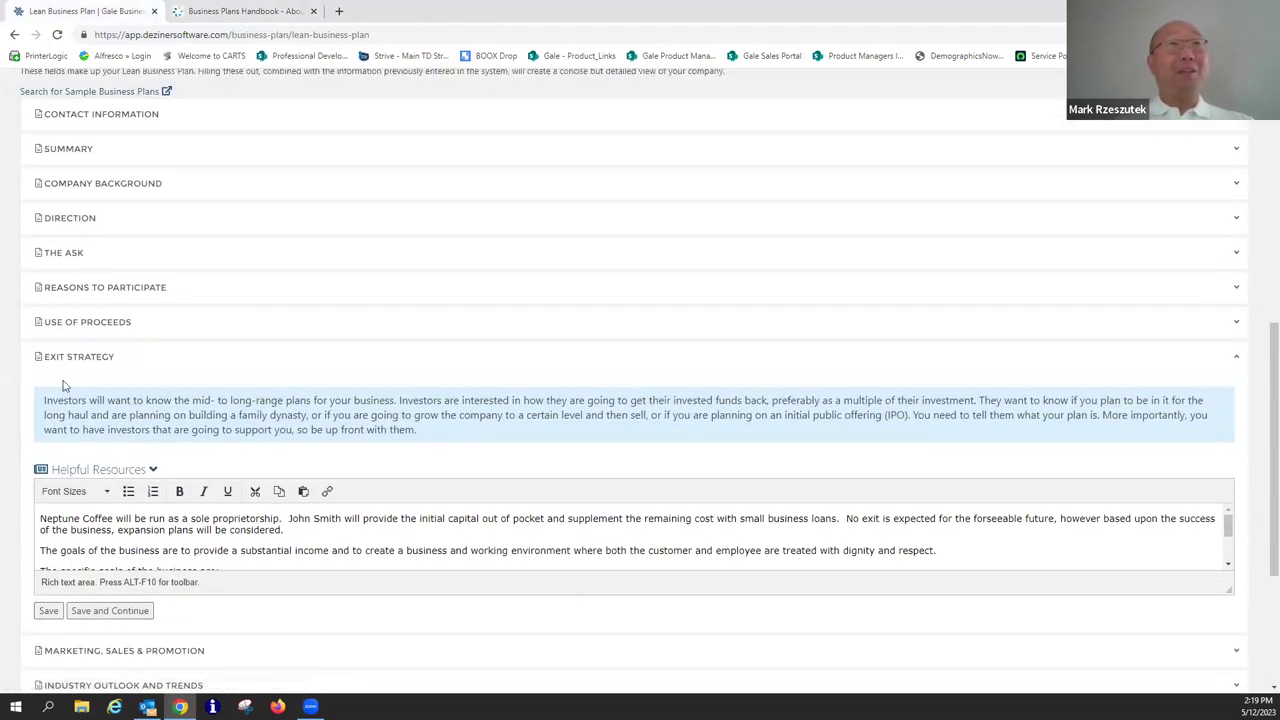
scroll(303, 343, down, 3)
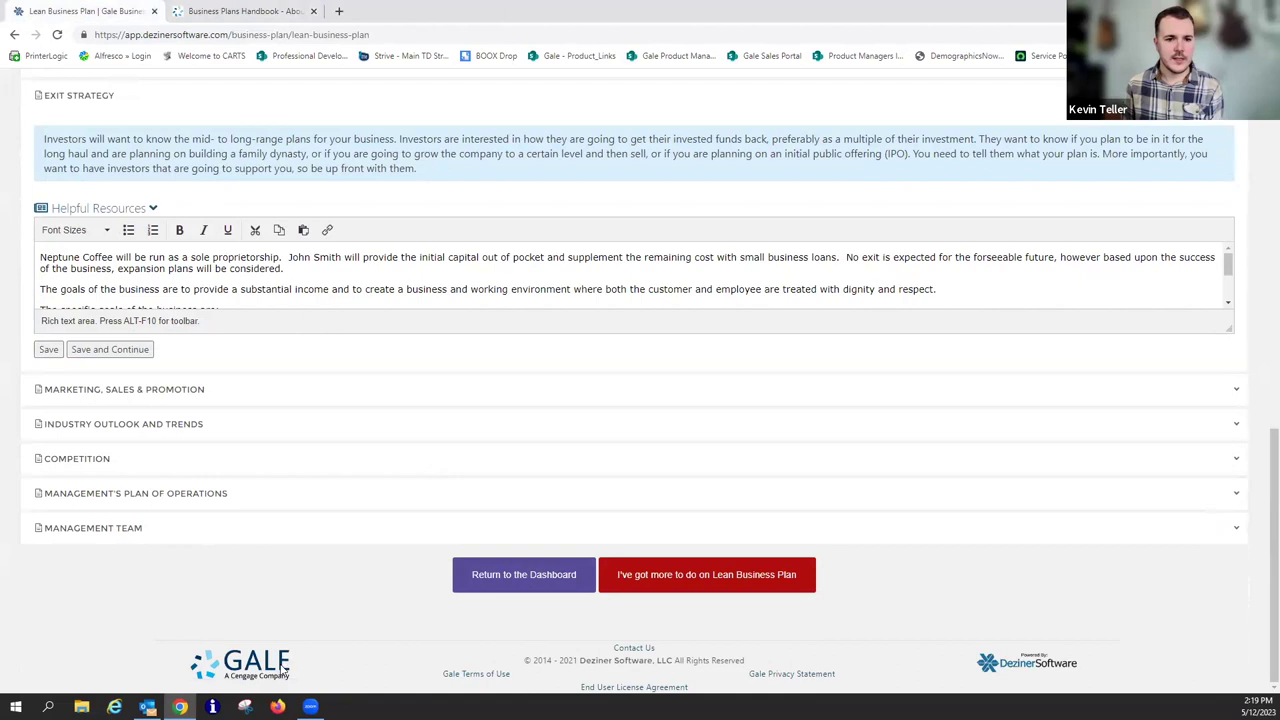
scroll(300, 610, up, 15)
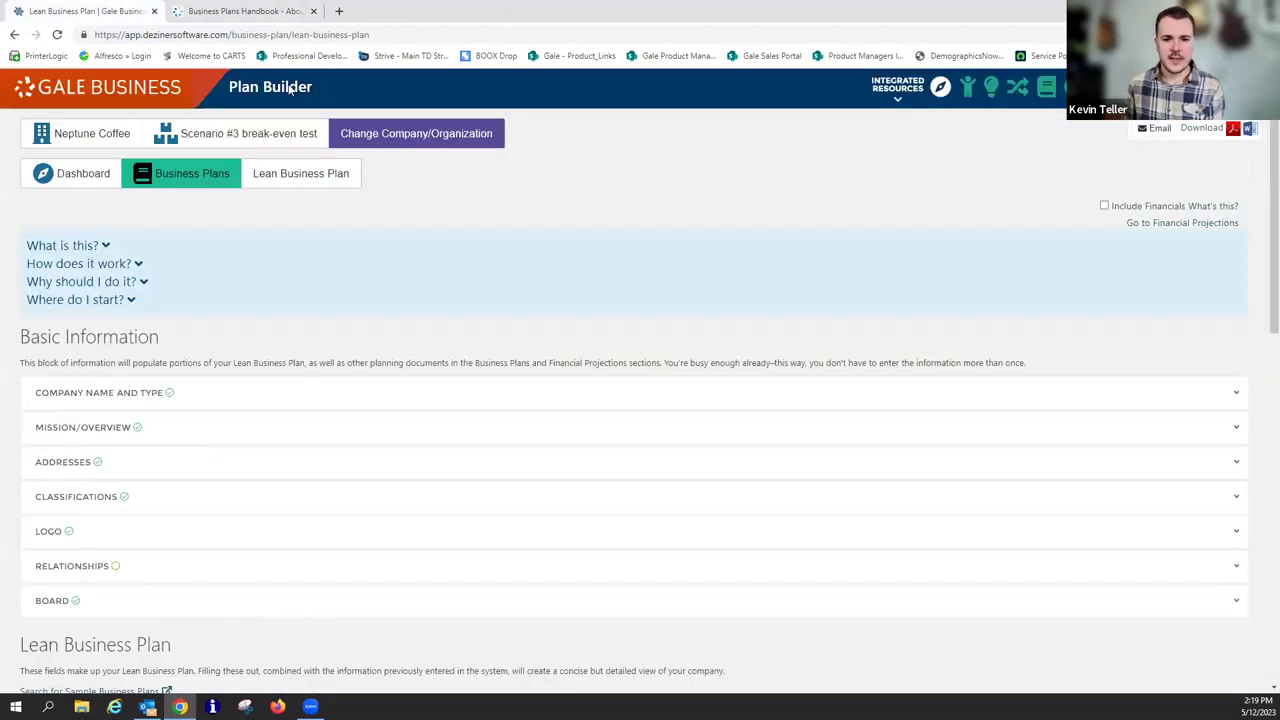
click(130, 90)
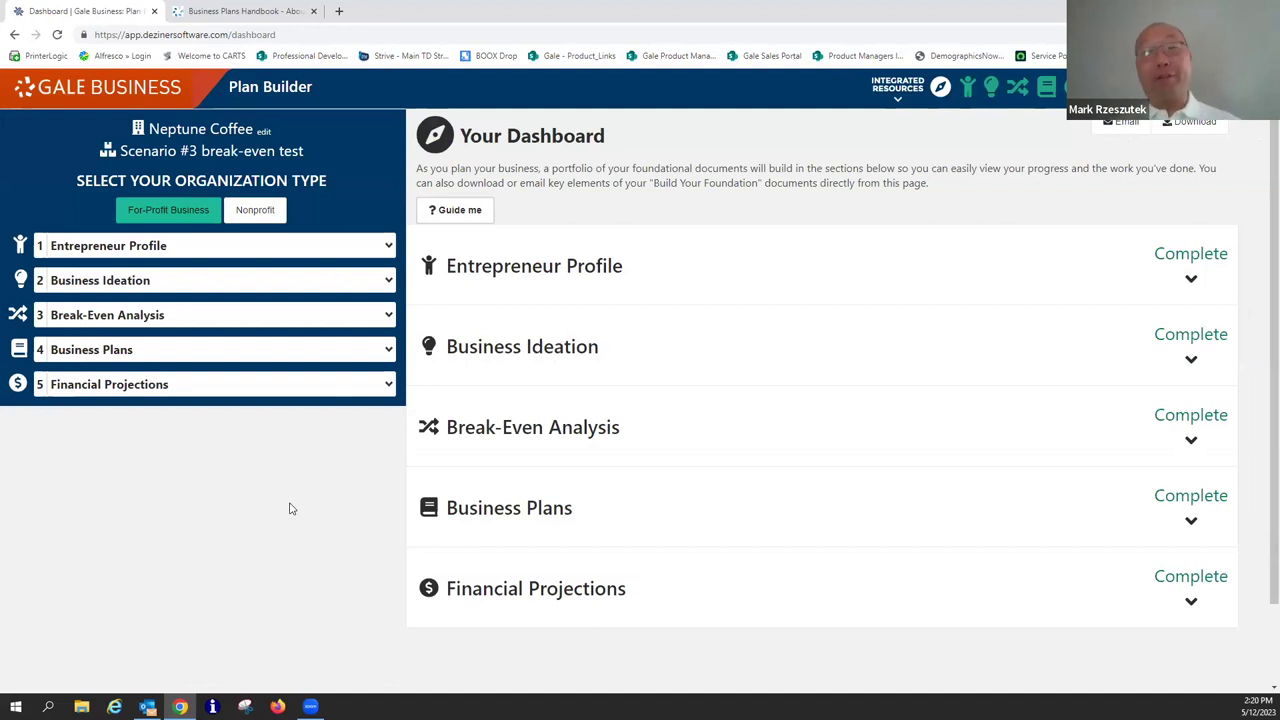
Expand Financial Projections on the dashboard and review the yearly income statement and the input categories beneath it.
scroll(229, 483, down, 1)
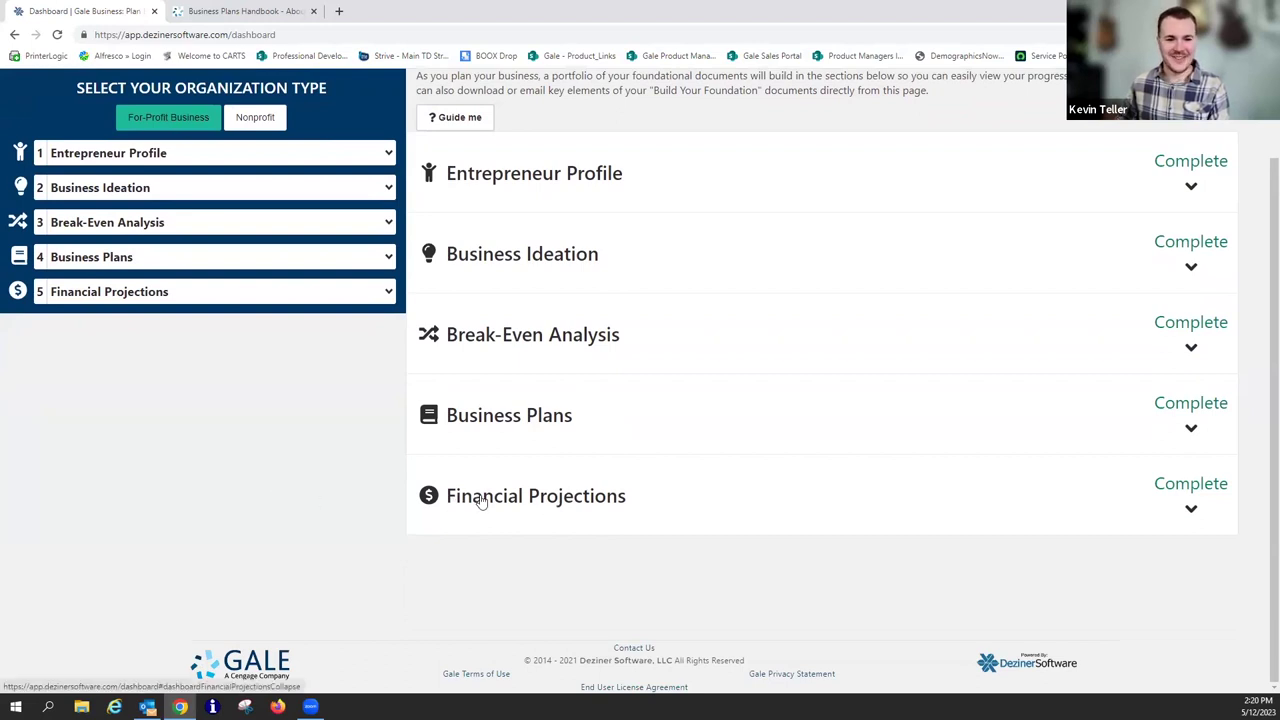
scroll(222, 497, up, 2)
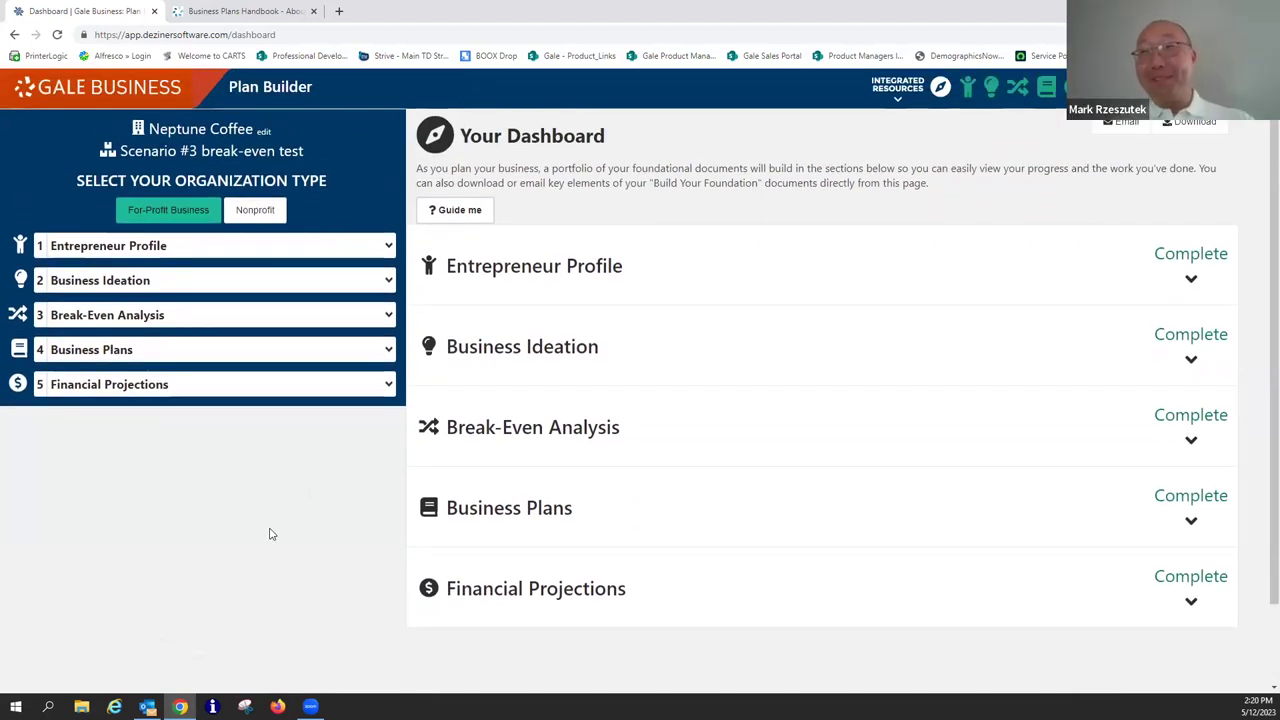
scroll(292, 562, down, 2)
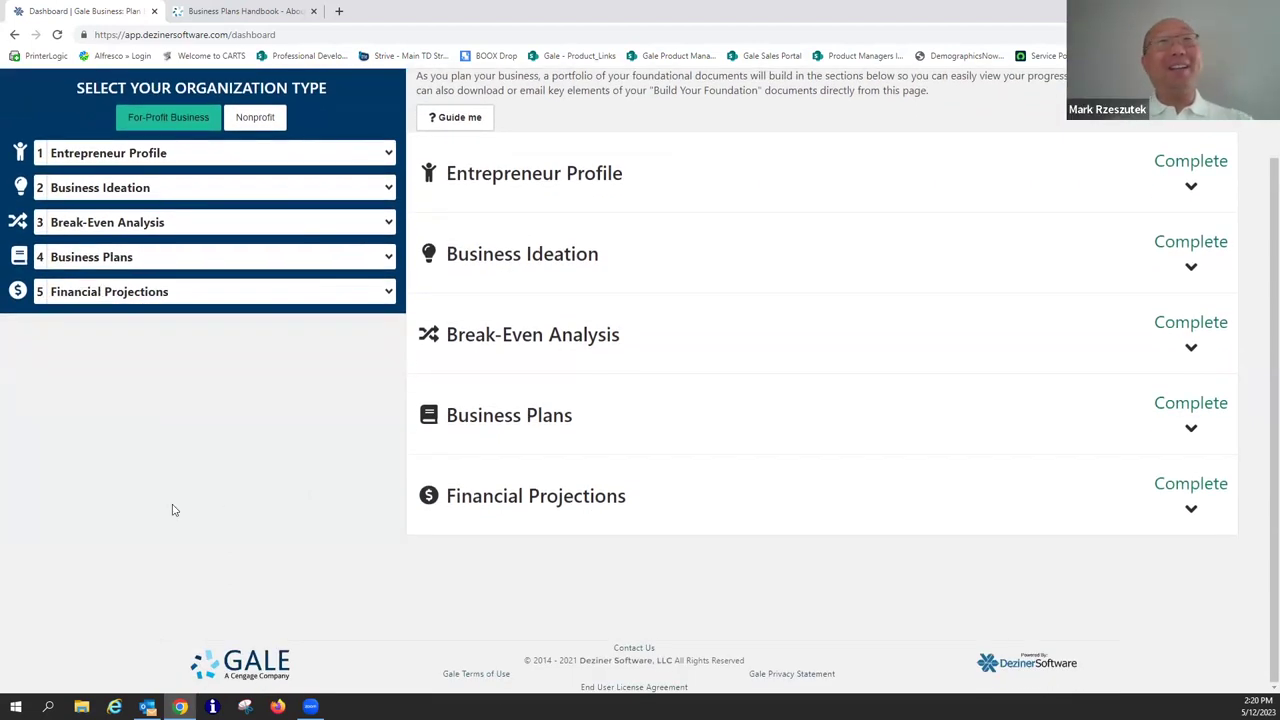
click(608, 507)
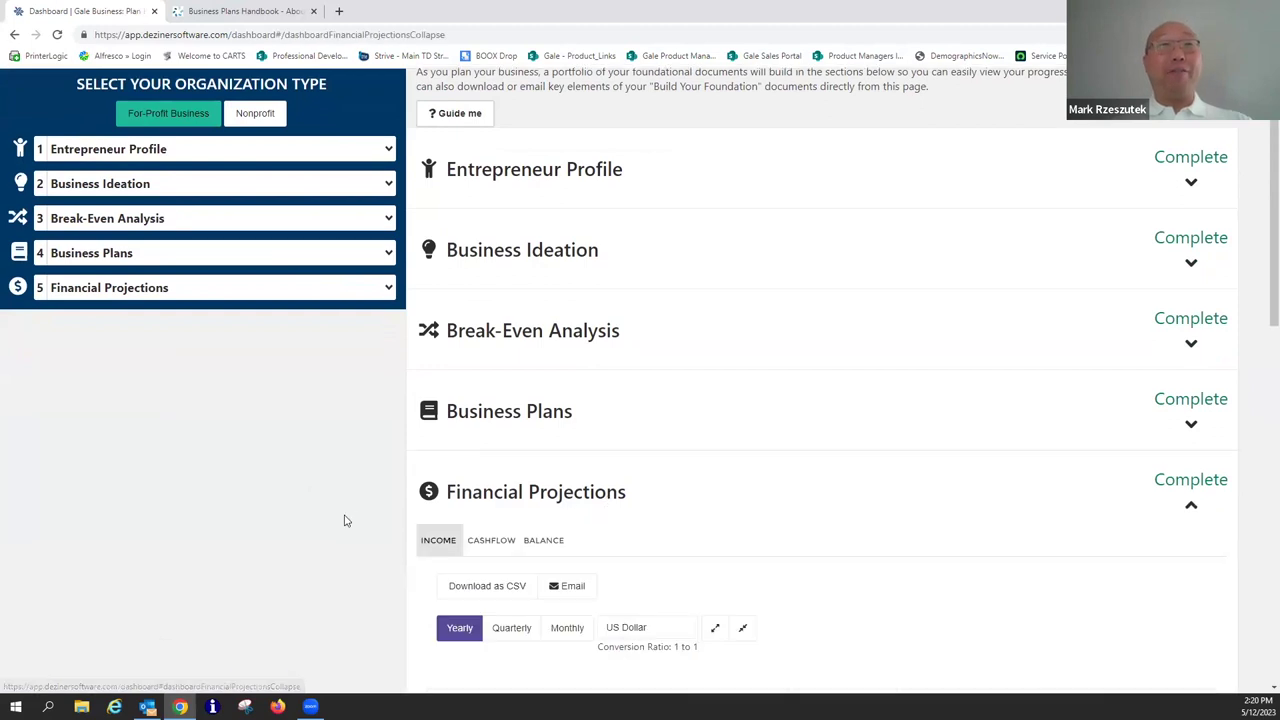
scroll(345, 520, down, 2)
scroll(347, 518, down, 6)
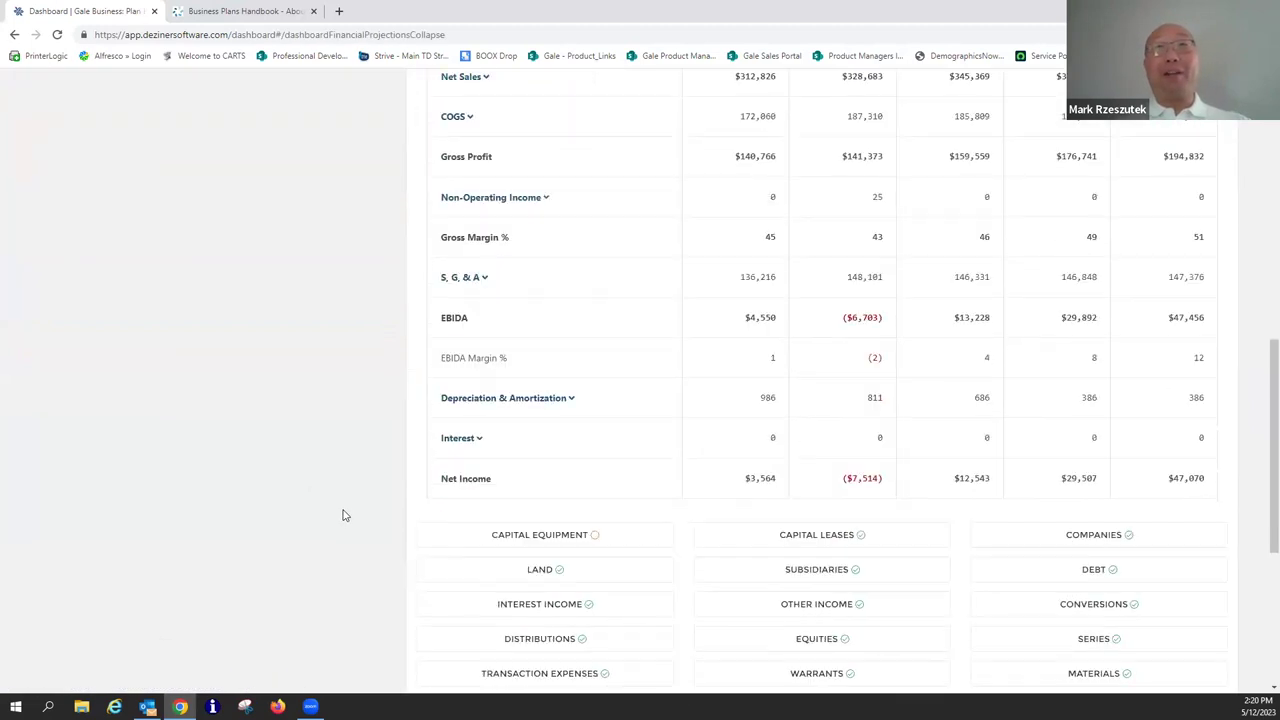
scroll(350, 528, down, 2)
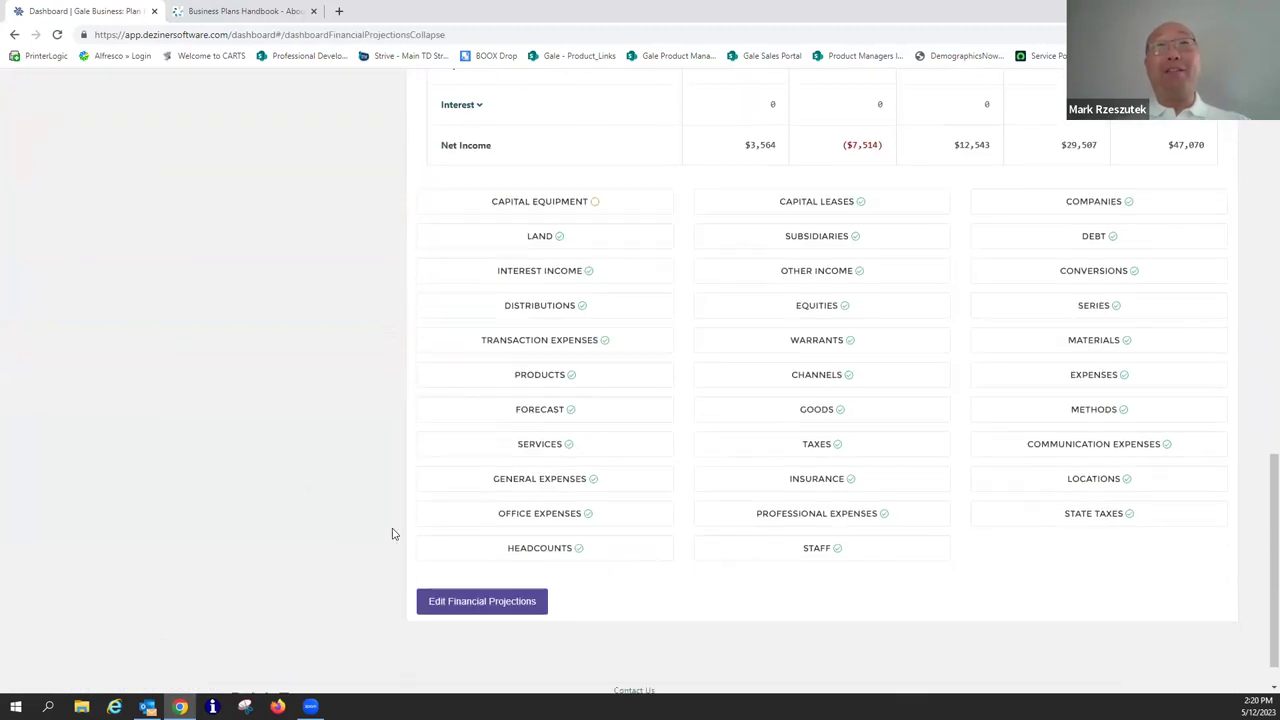
scroll(1040, 440, up, 8)
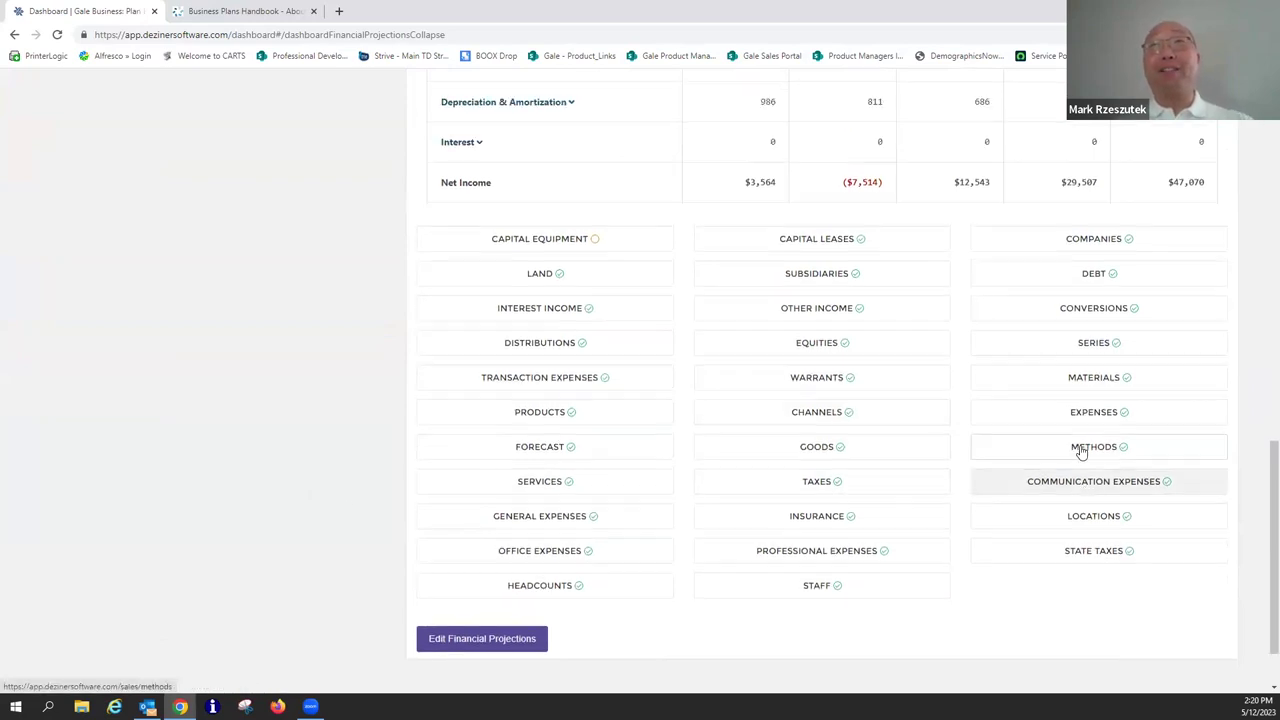
scroll(980, 374, down, 1)
scroll(870, 280, up, 1)
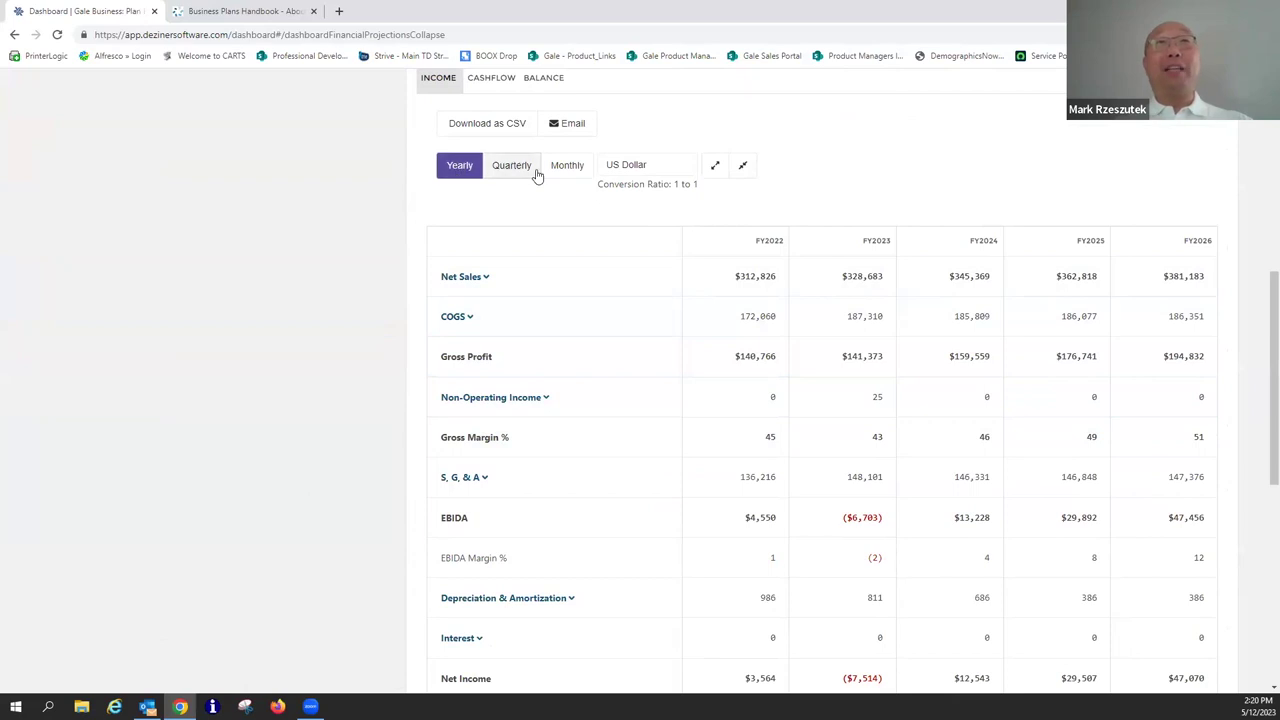
Expand Net Sales, COGS and Beginning Inventory in the income statement and examine their breakdown rows.
scroll(618, 234, down, 1)
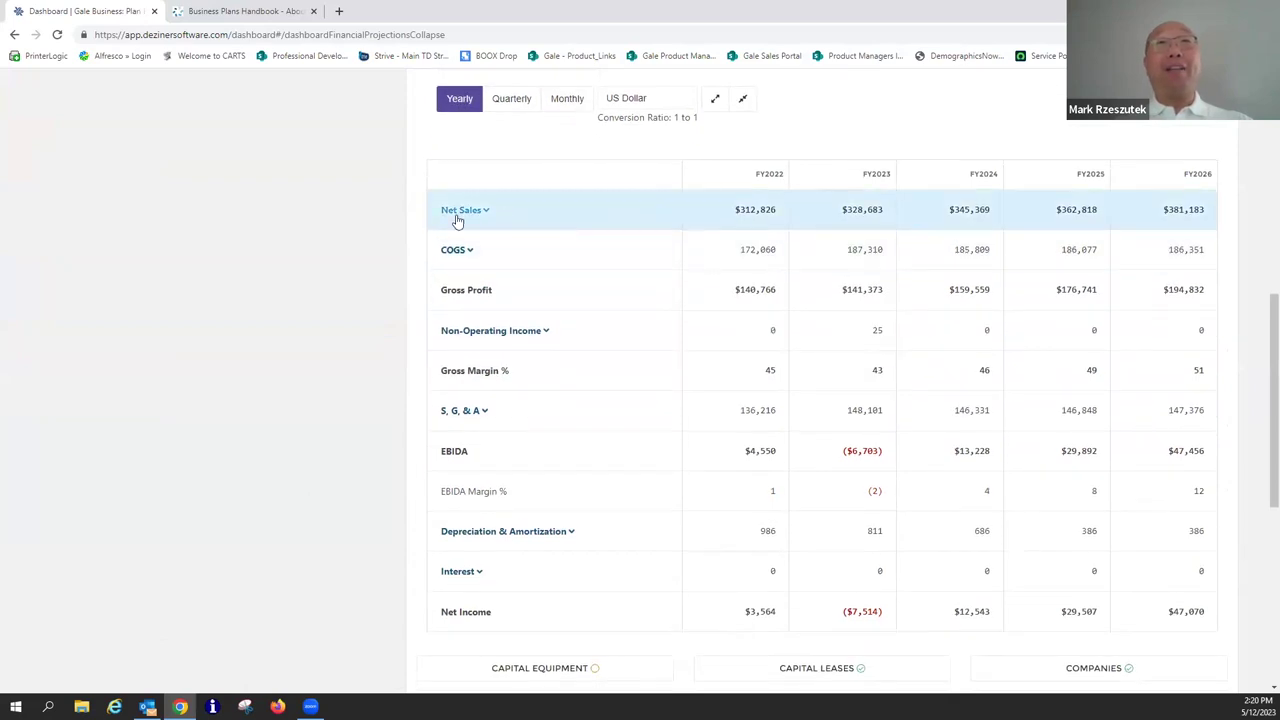
click(458, 216)
click(466, 290)
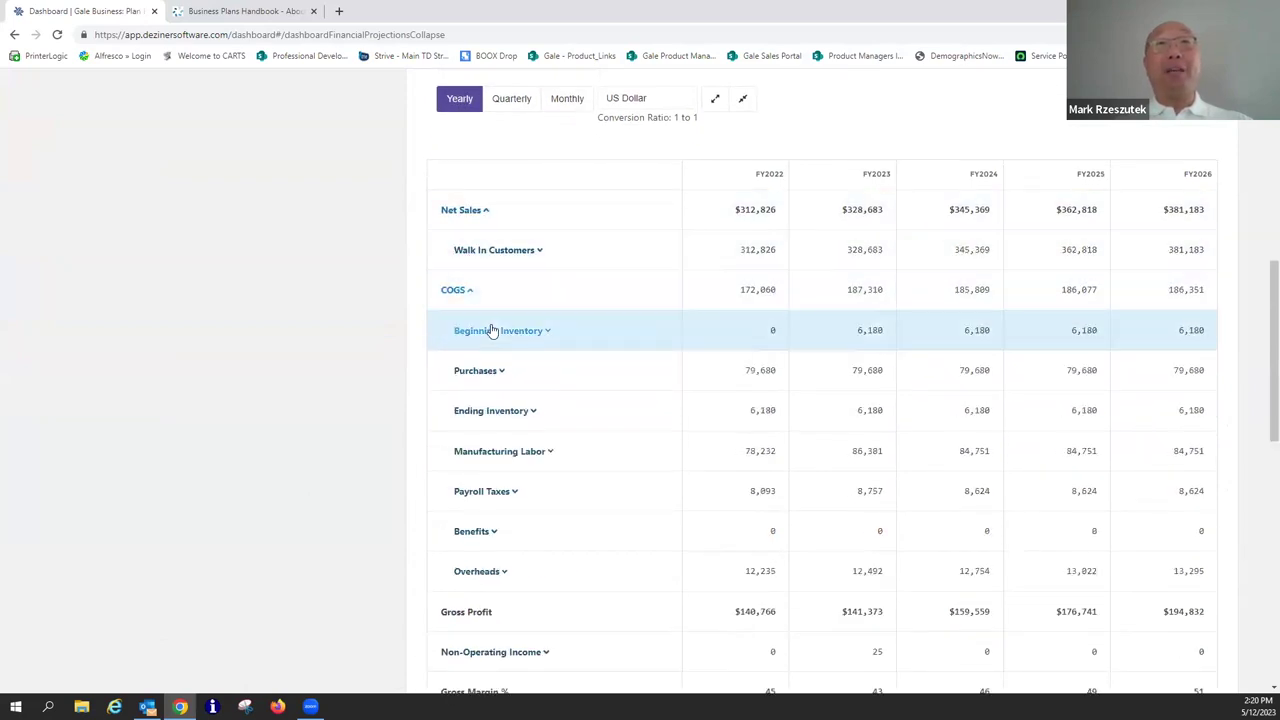
click(492, 330)
scroll(580, 368, down, 7)
scroll(560, 362, up, 2)
scroll(783, 326, up, 3)
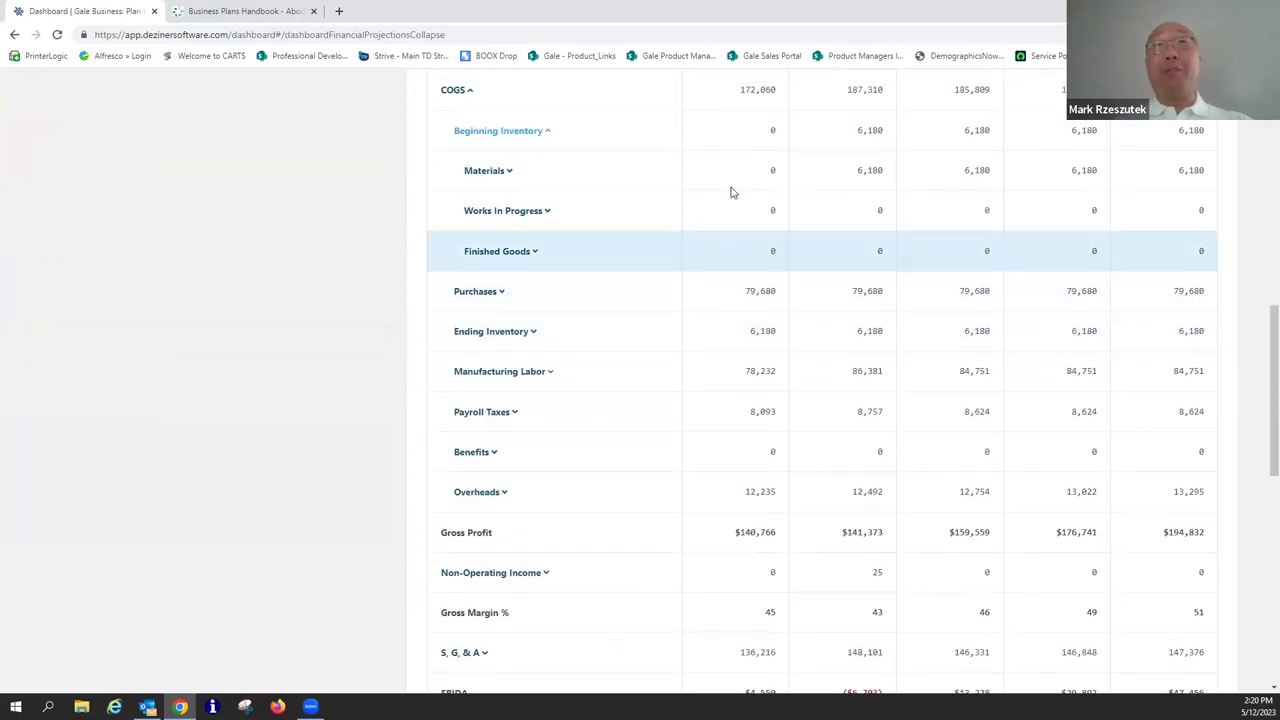
Open Financial Projections for editing and review its categories, from Statements and Capital Expenditures through Taxes and Financial Projections Resources.
scroll(771, 363, down, 10)
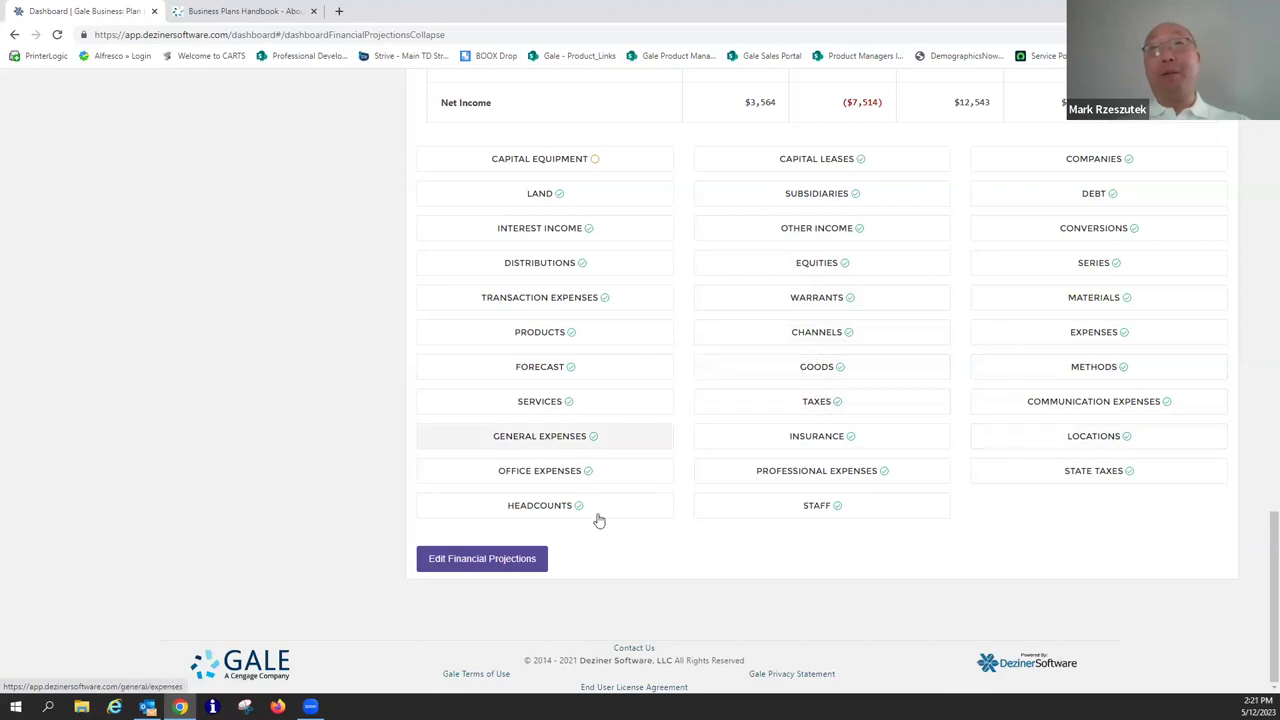
click(500, 566)
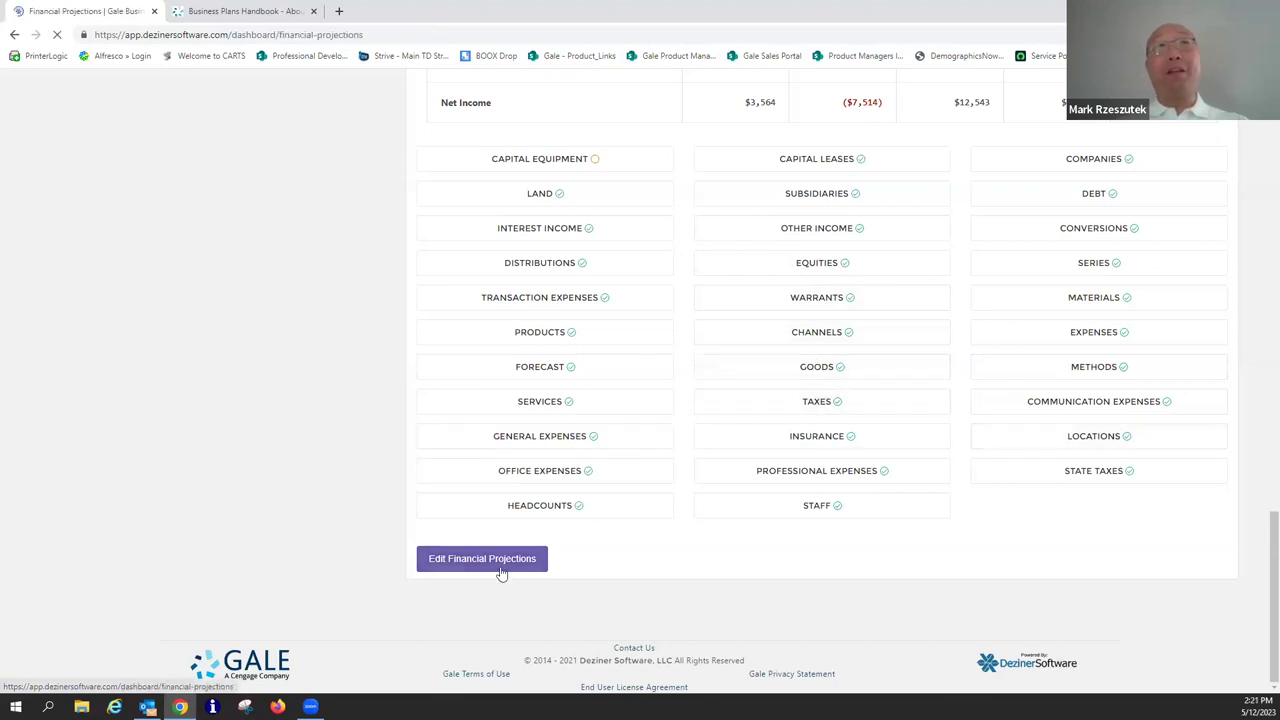
scroll(805, 552, down, 1)
scroll(803, 538, up, 2)
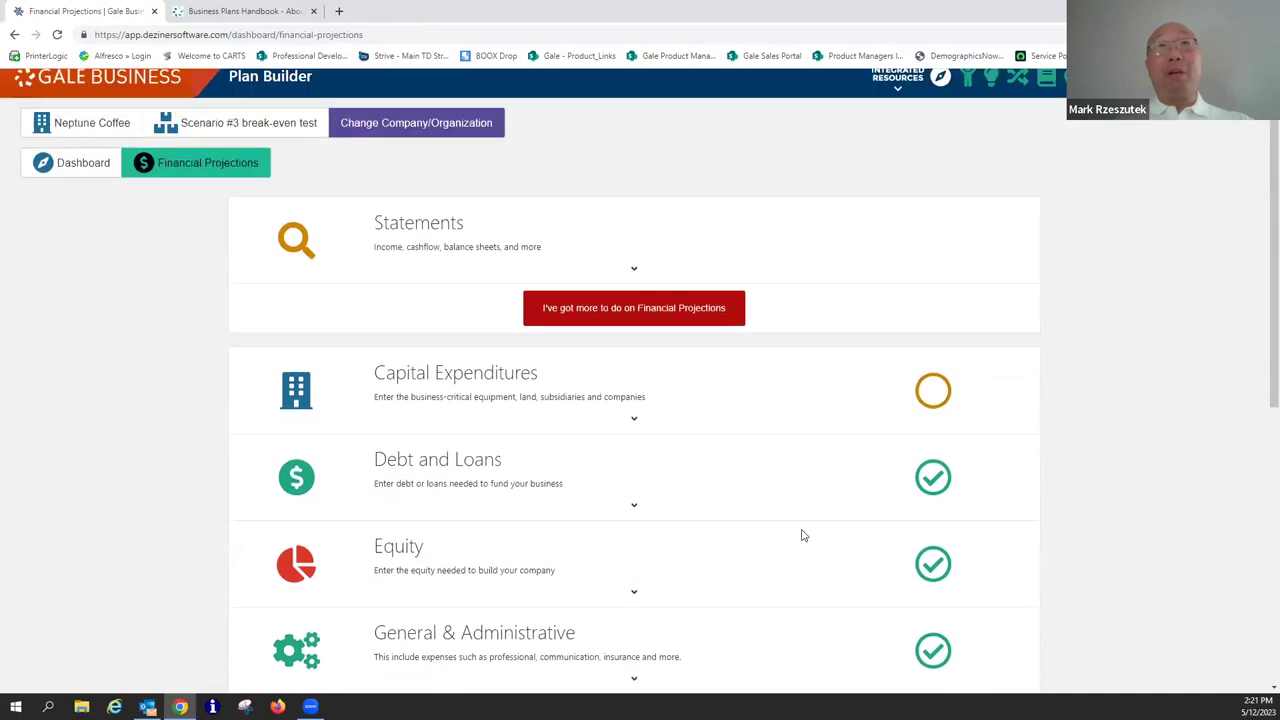
scroll(200, 479, down, 5)
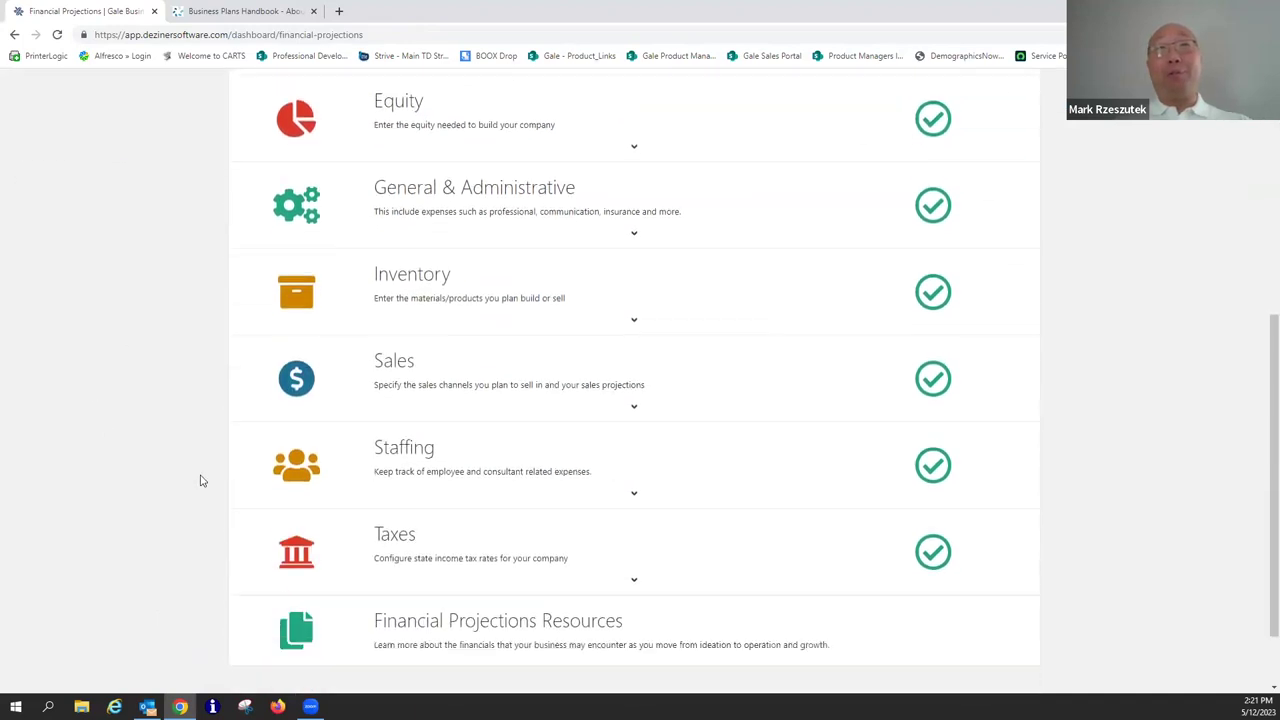
scroll(203, 479, up, 1)
scroll(203, 479, up, 1)
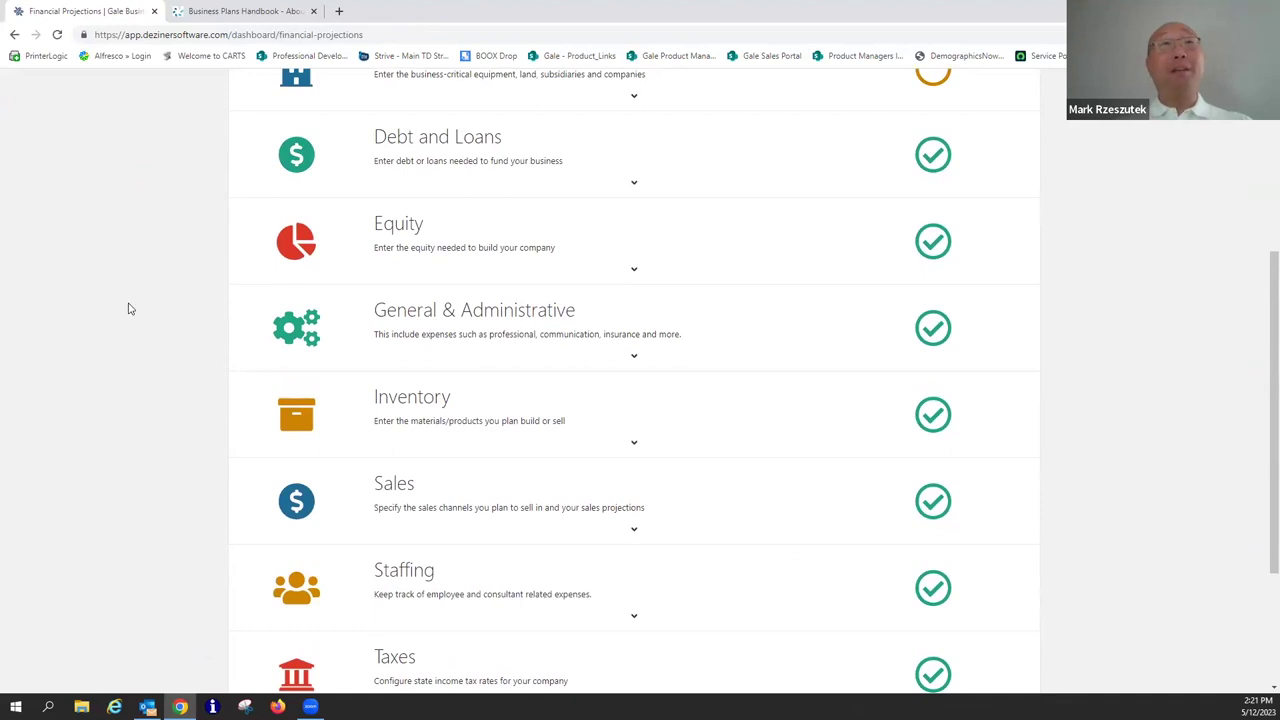
scroll(477, 311, down, 2)
scroll(703, 223, up, 3)
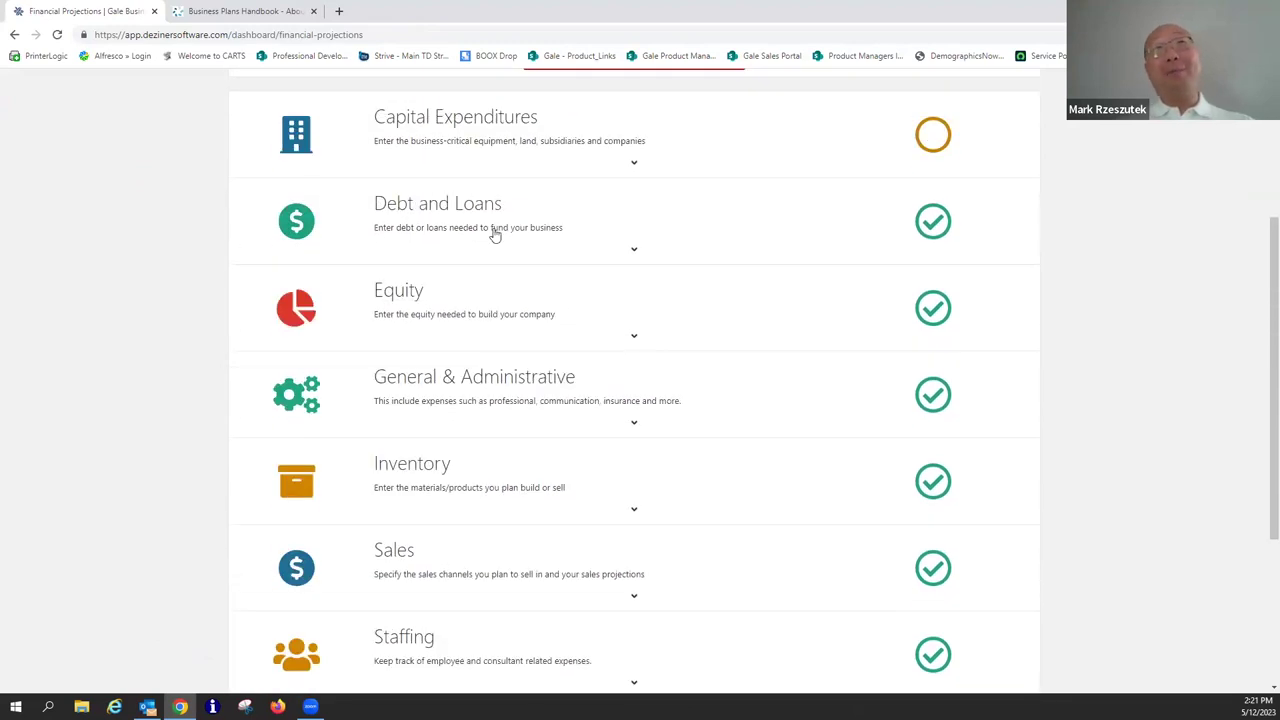
Open the Debt page under Debt and Loans, review the startup loan entry and its Helpful Resources, and return to the dashboard.
click(460, 206)
click(255, 276)
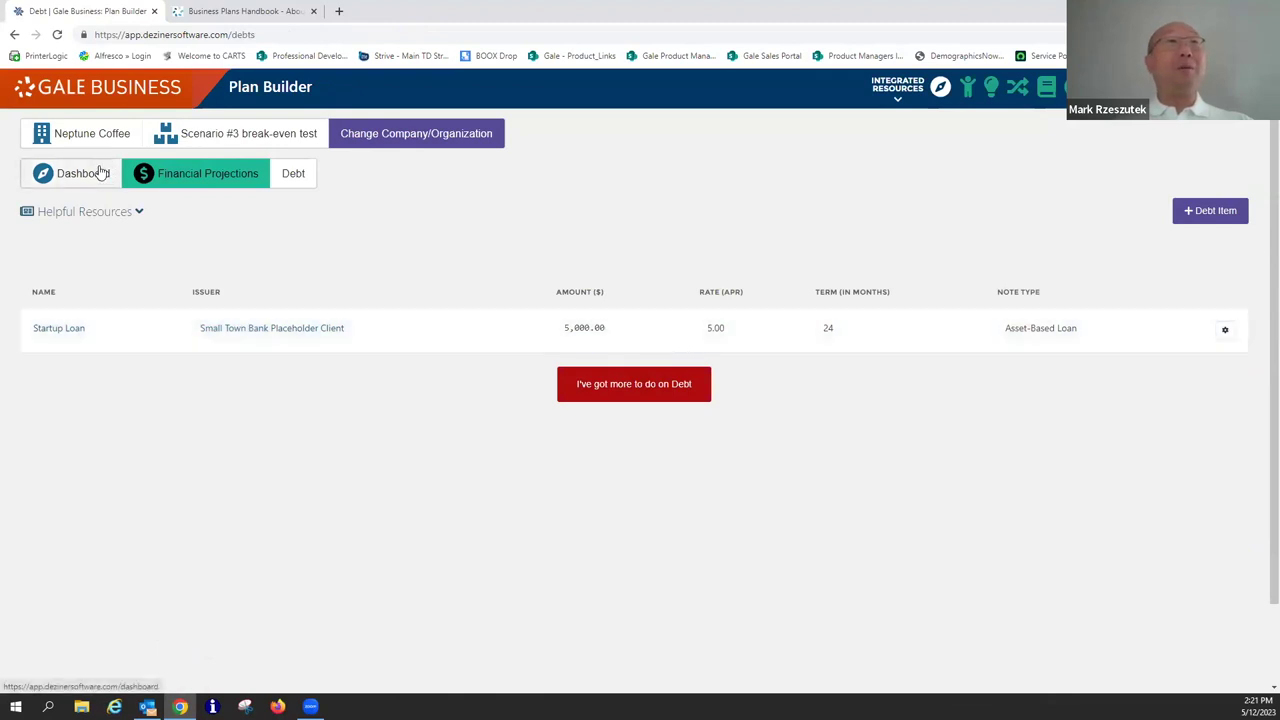
click(106, 211)
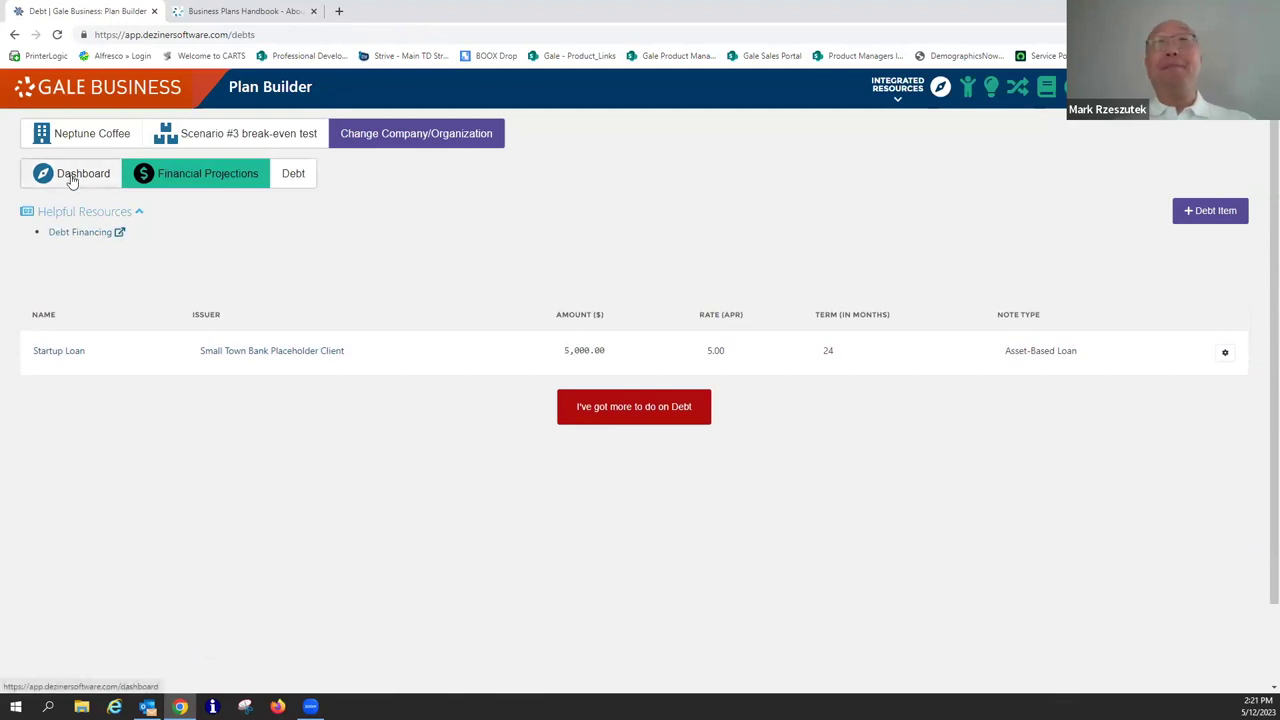
click(72, 175)
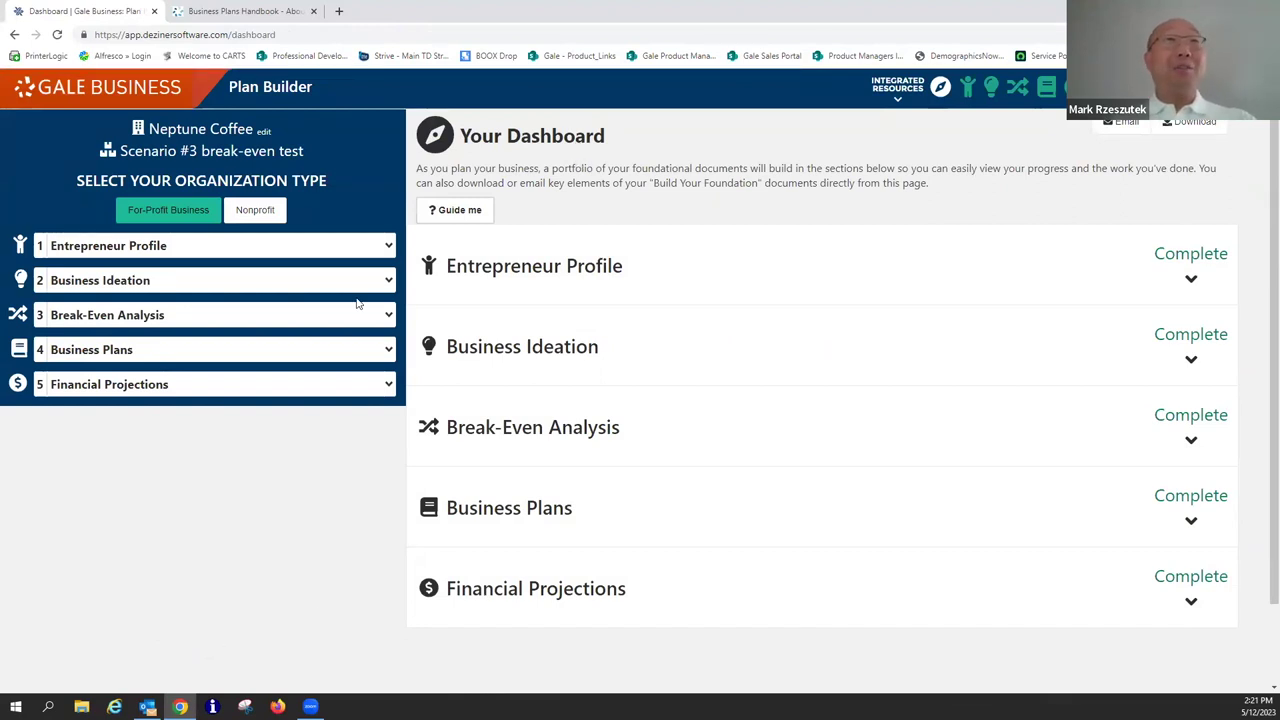
Switch the organization type to Nonprofit and expand Break-Even Analysis to view its nonprofit version.
click(262, 212)
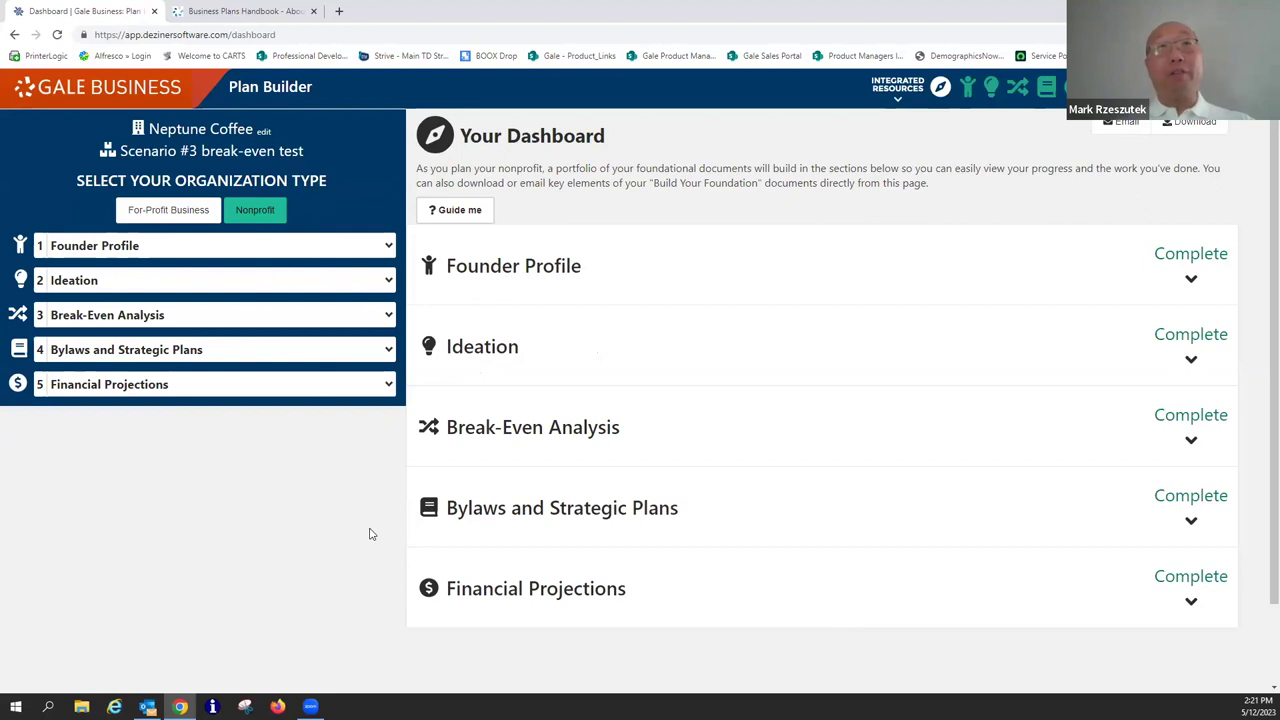
click(523, 446)
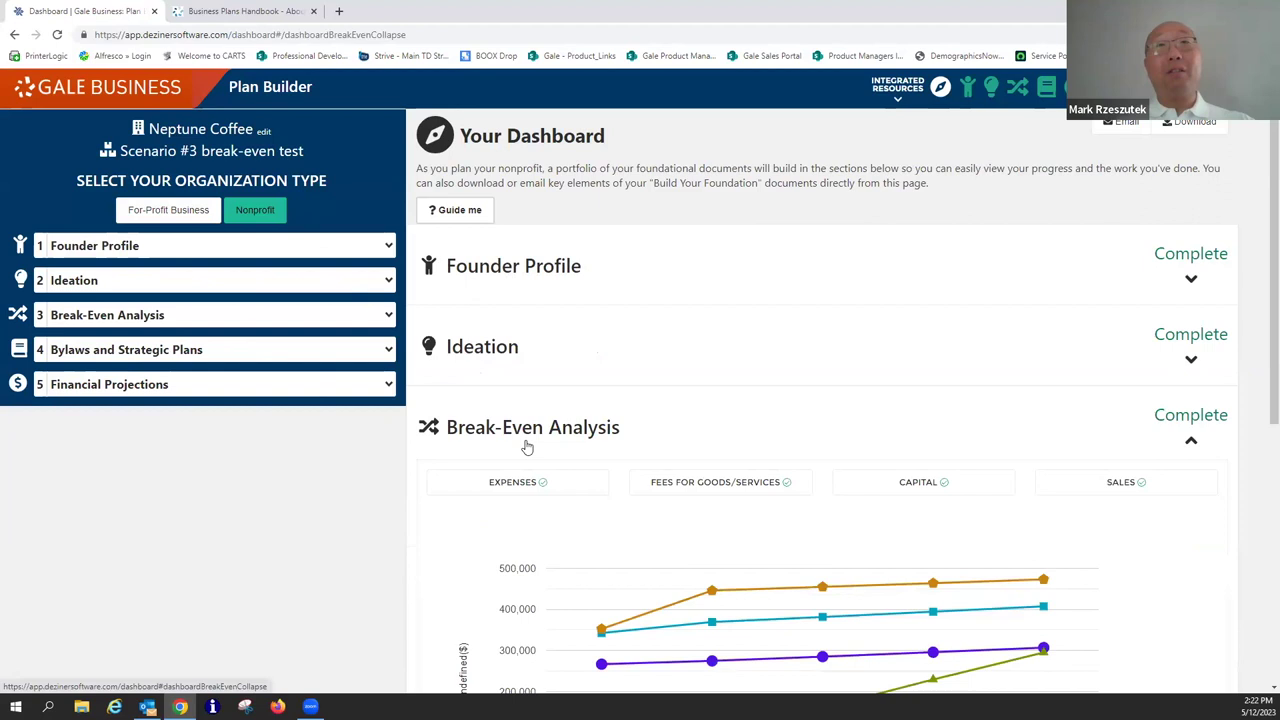
scroll(523, 446, down, 2)
scroll(248, 454, up, 2)
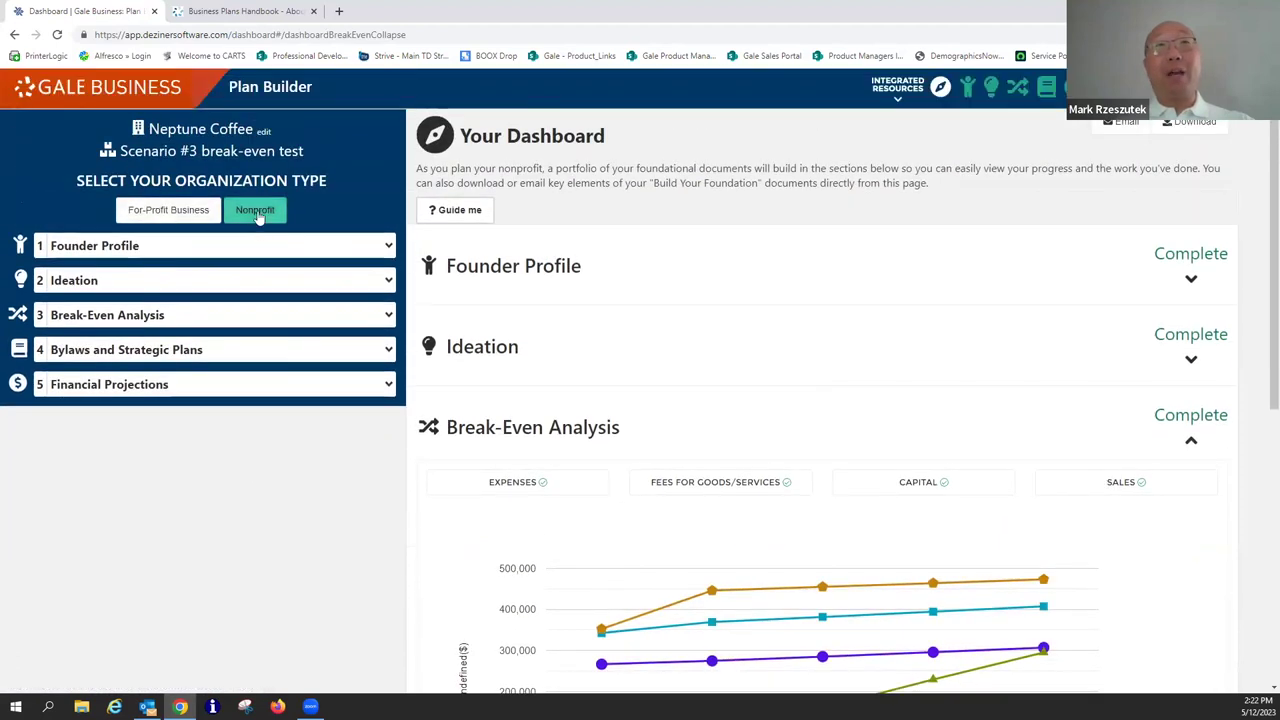
Review the nonprofit Break-Even Analysis chart, and expand Financial Projections to examine its income statement and section list.
scroll(360, 535, down, 3)
scroll(361, 536, down, 2)
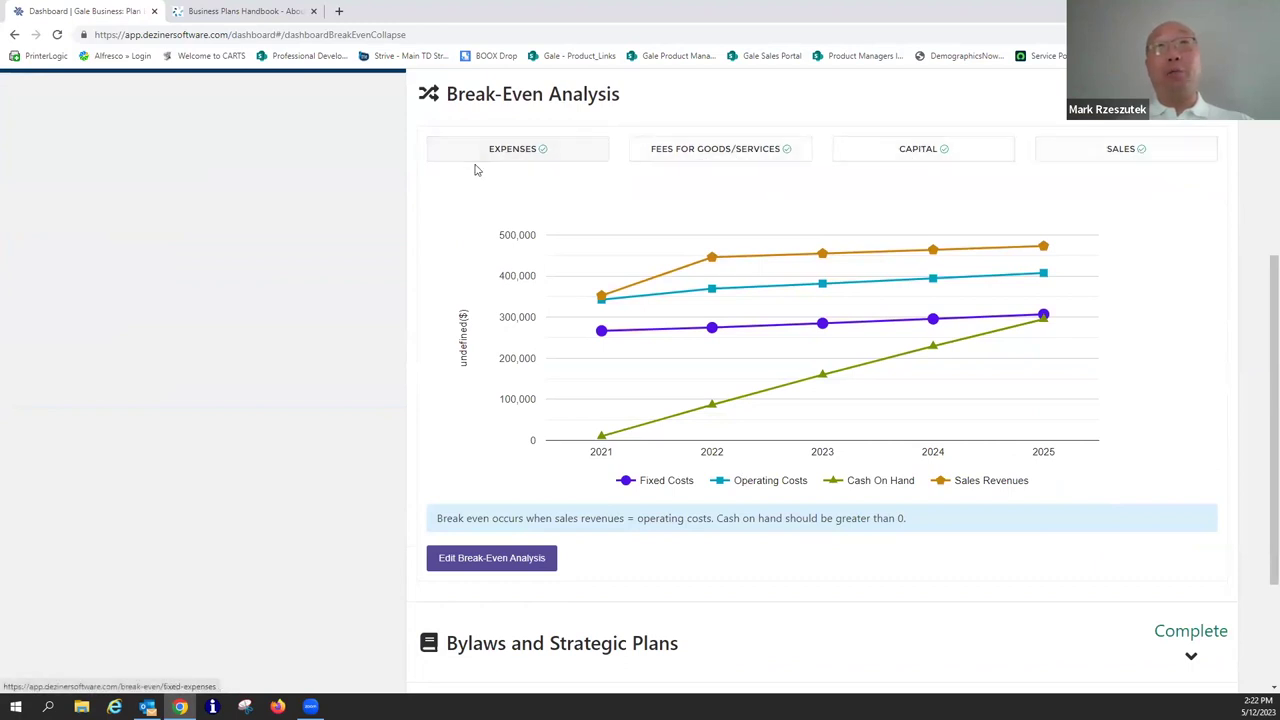
scroll(308, 432, down, 2)
scroll(337, 480, up, 5)
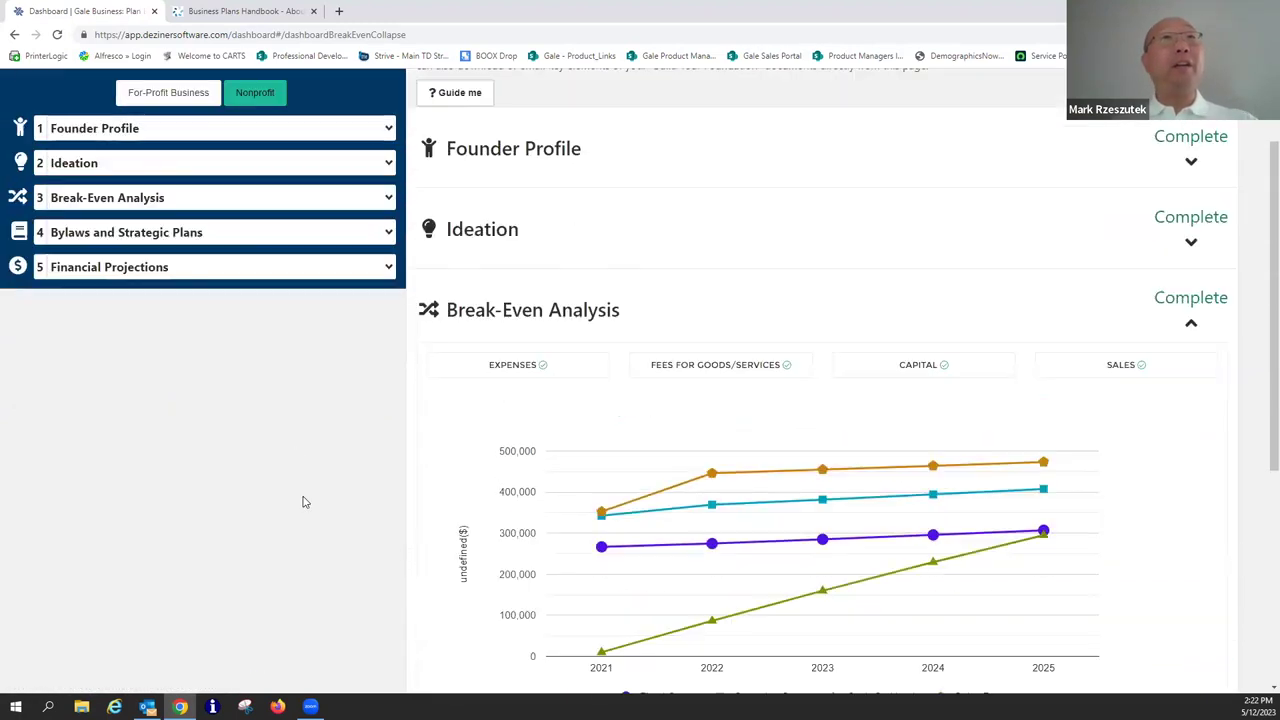
scroll(305, 499, down, 4)
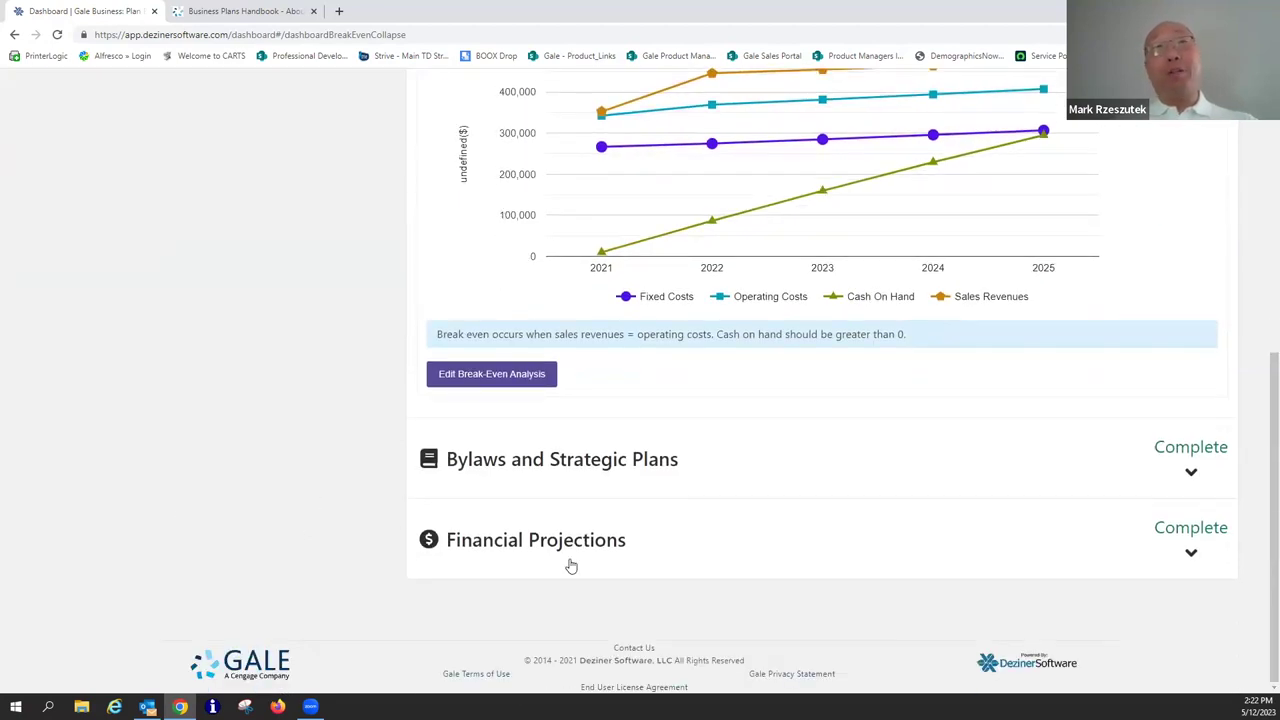
click(528, 548)
scroll(334, 503, down, 10)
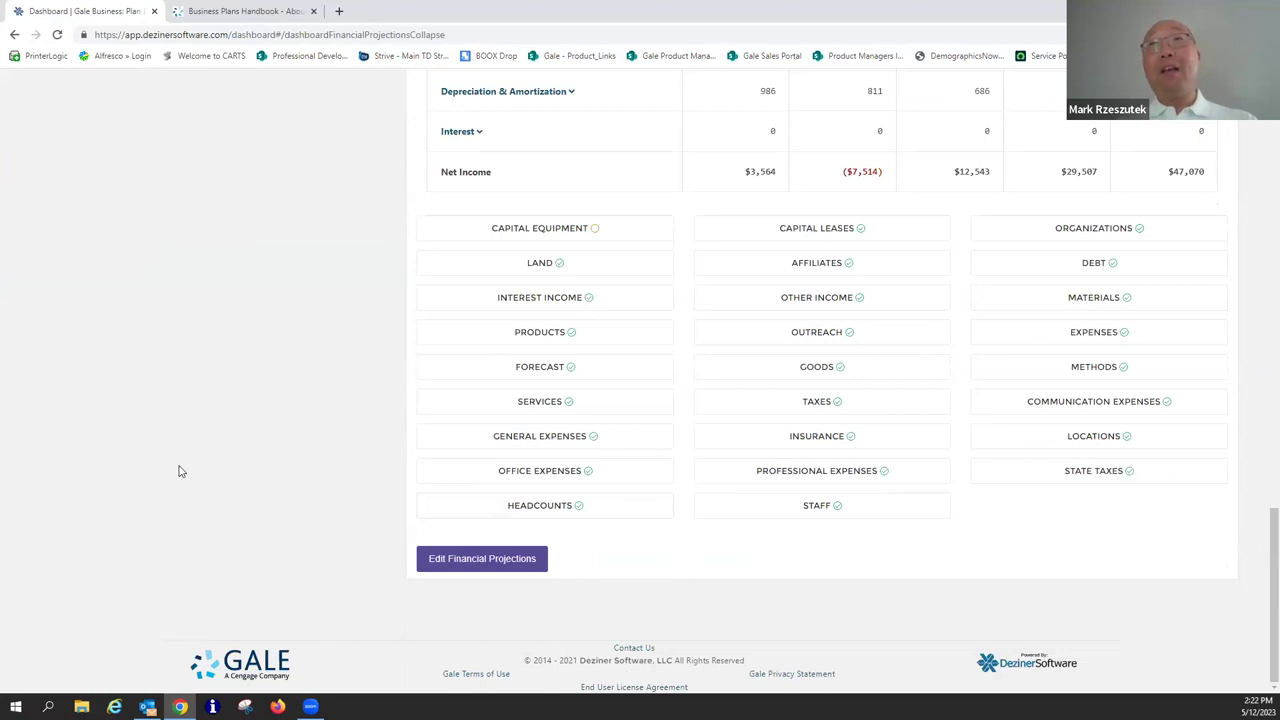
scroll(181, 471, up, 15)
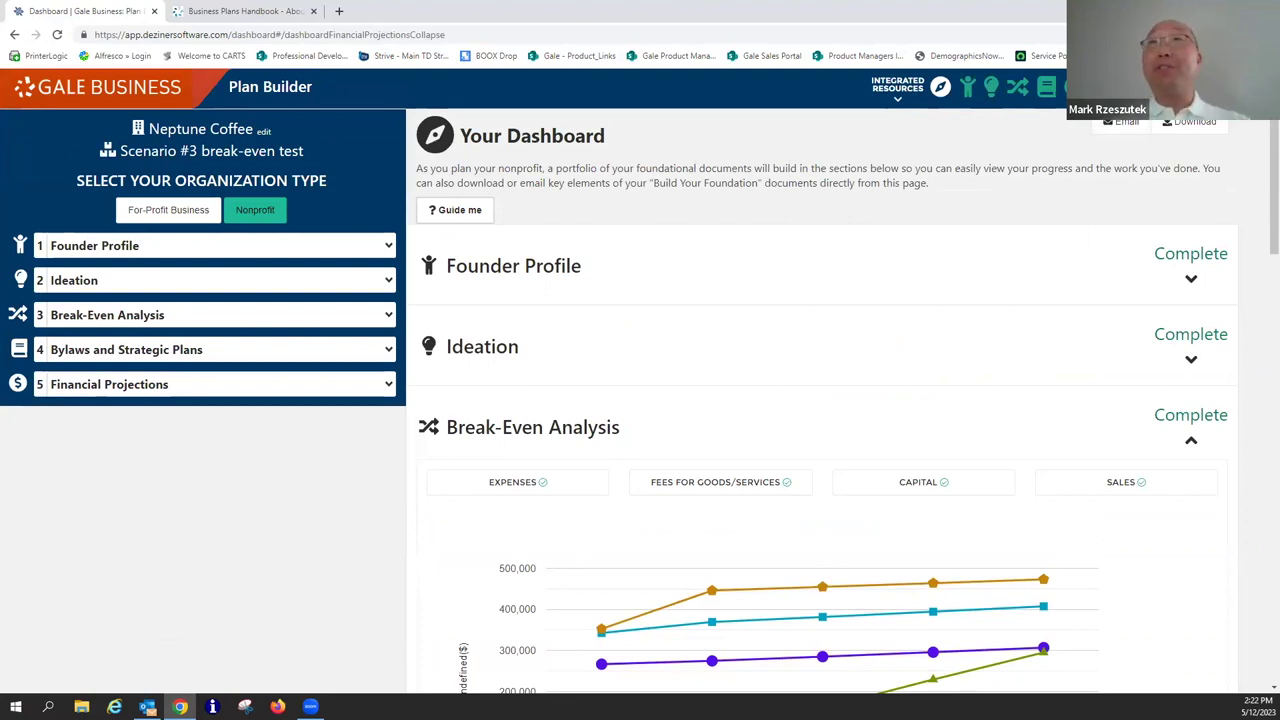
Open the account settings and view the Users list.
click(1200, 87)
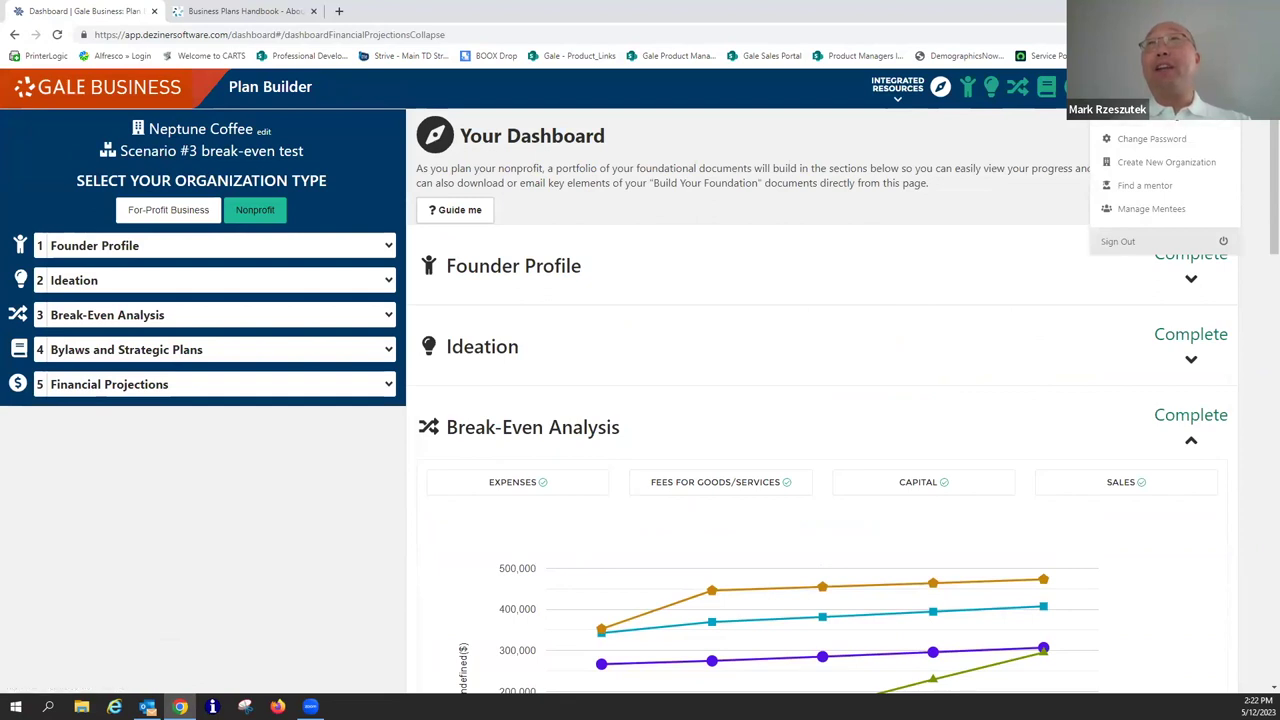
click(1173, 122)
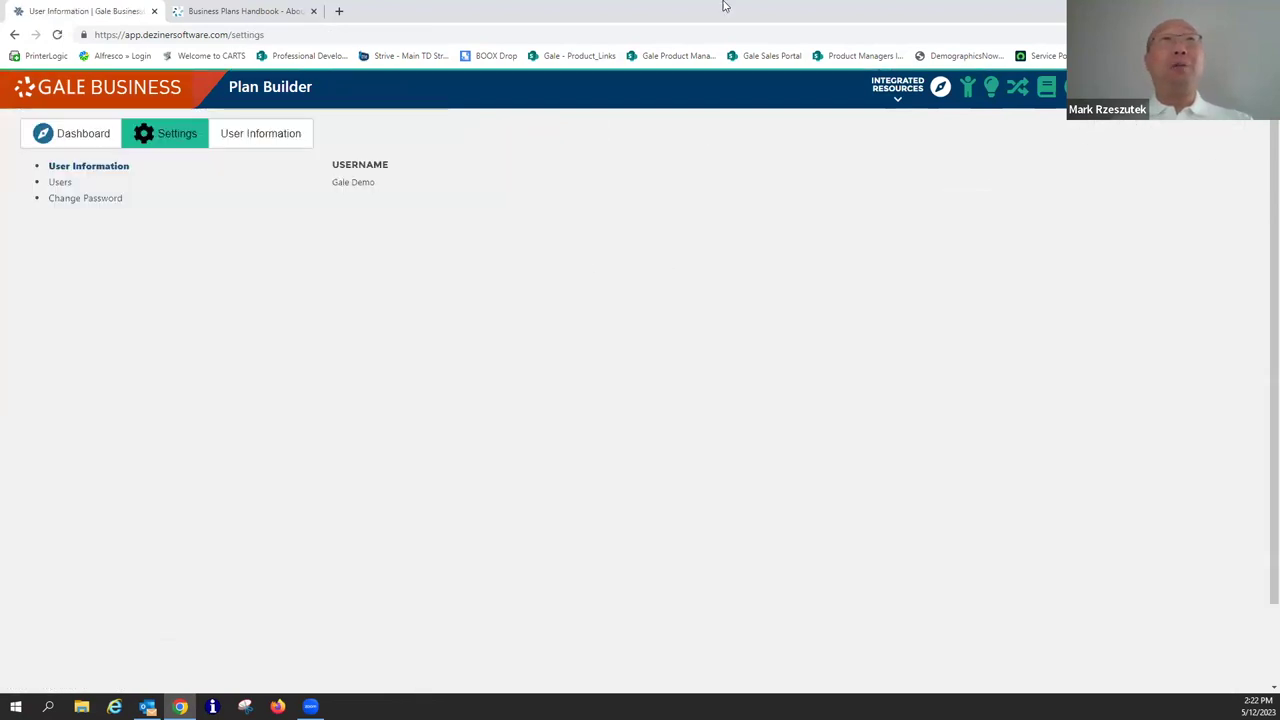
click(60, 183)
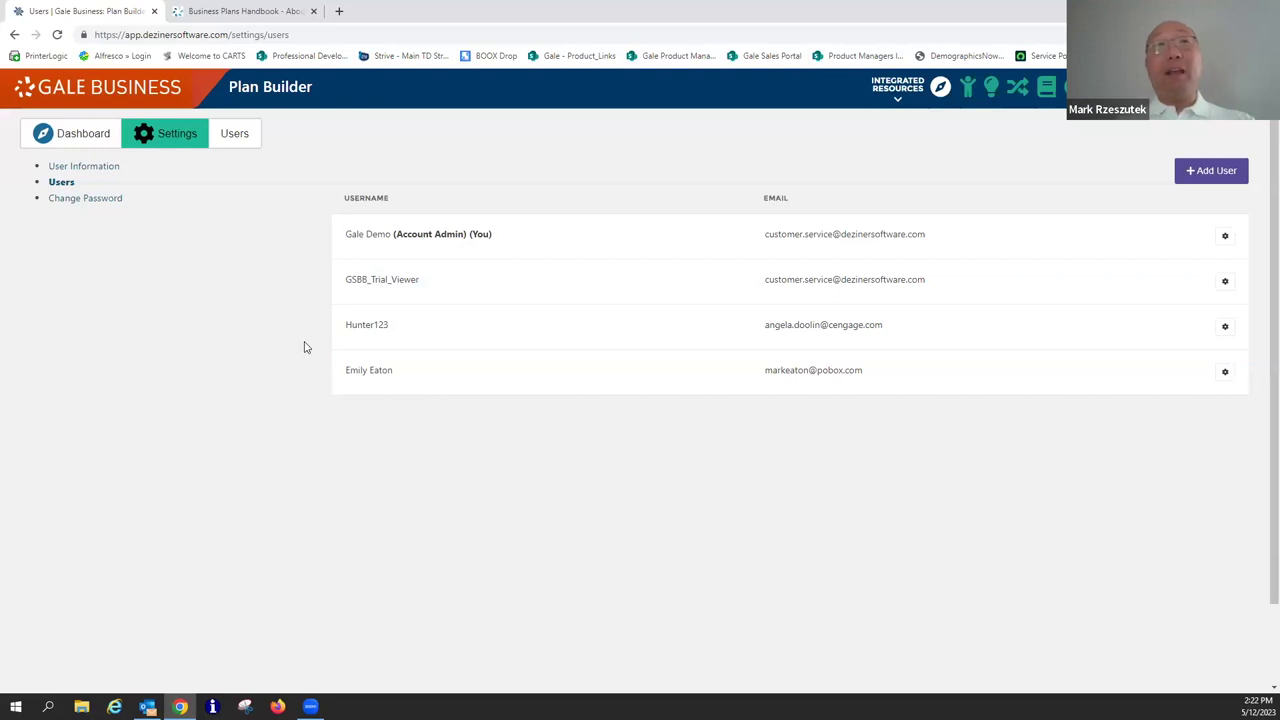
Open the trial viewer account for editing, examine its module access levels for Neptune Coffee, and return to the dashboard.
click(1224, 282)
click(1203, 310)
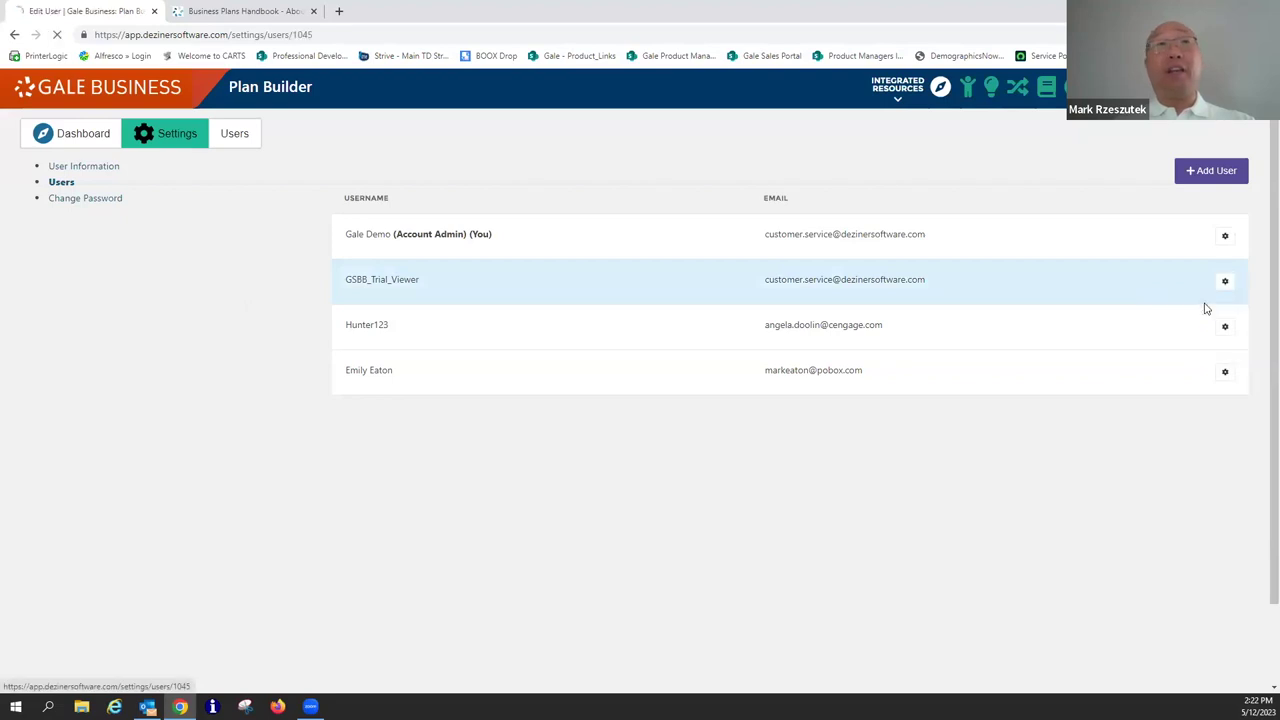
scroll(44, 288, down, 1)
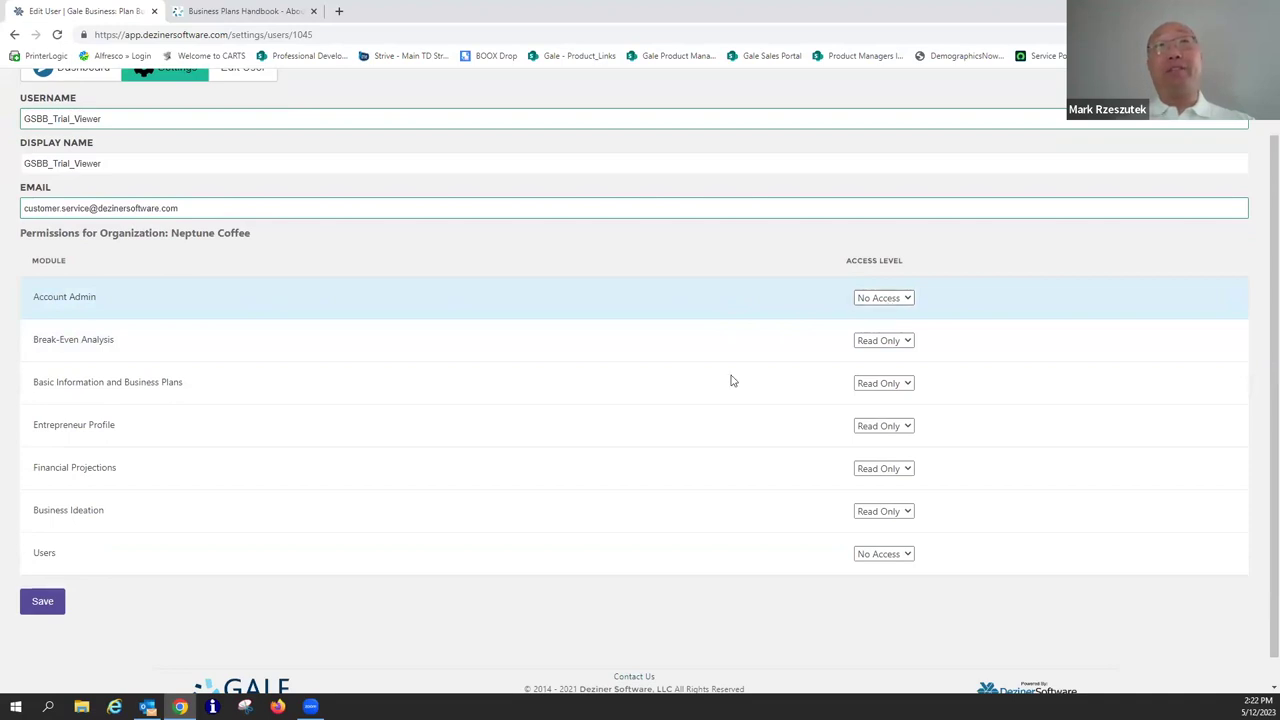
scroll(731, 377, up, 1)
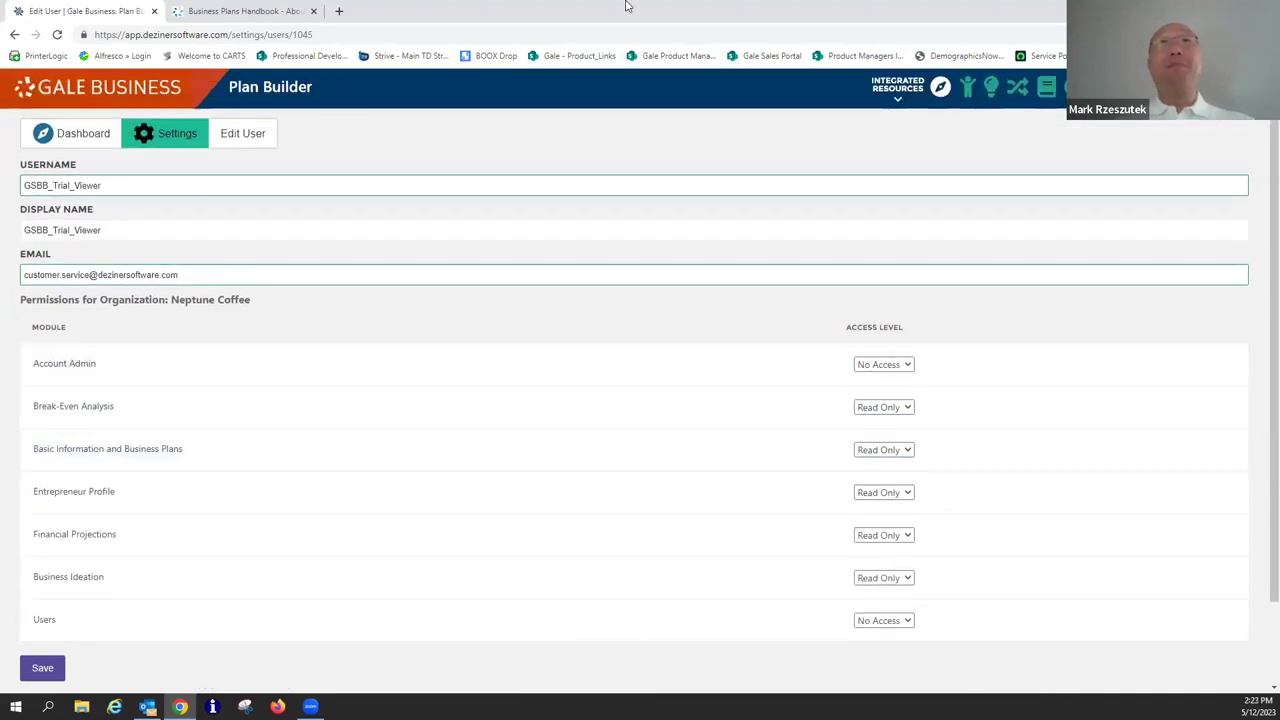
click(137, 92)
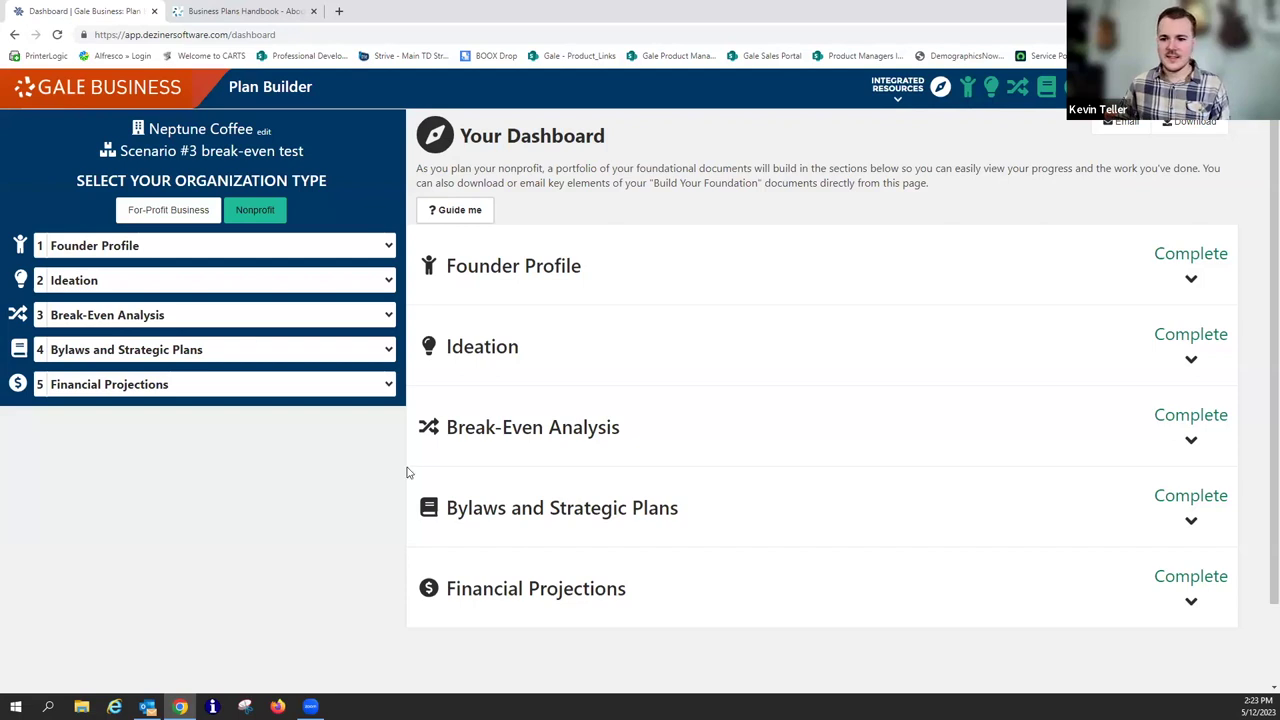
Switch the organization type back to For-Profit Business and expand the Business Ideation section.
click(250, 285)
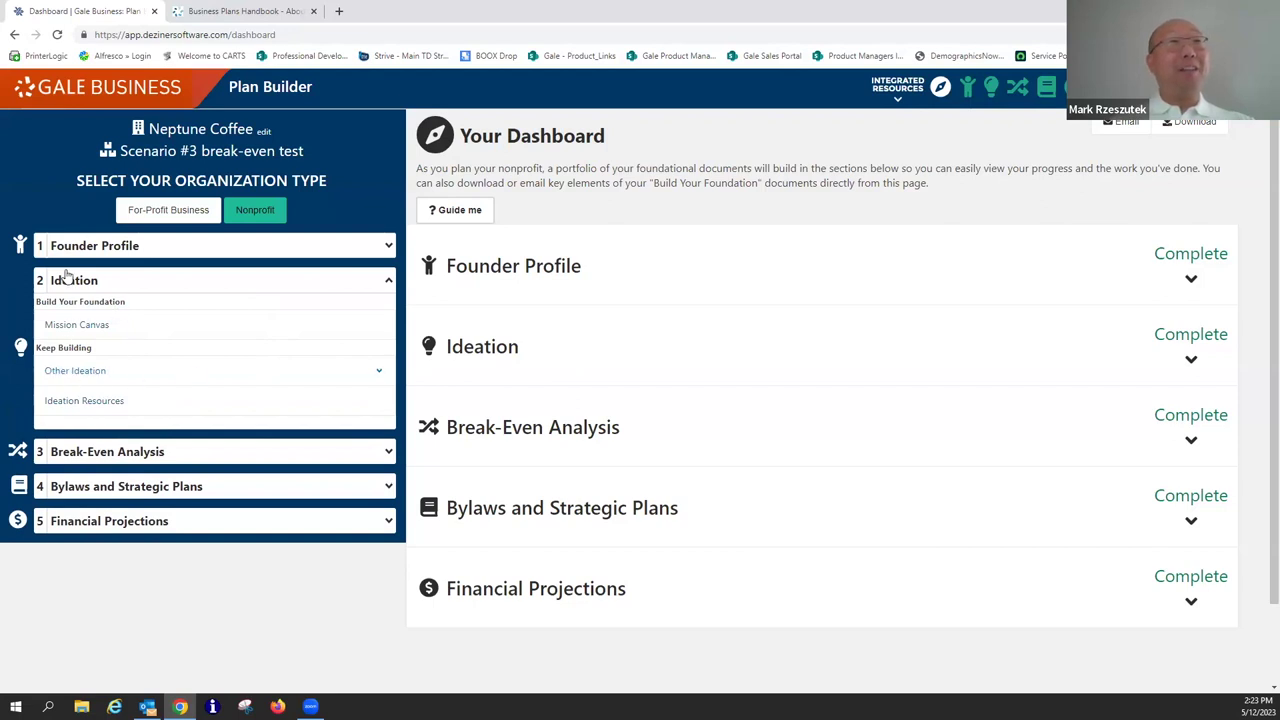
click(140, 214)
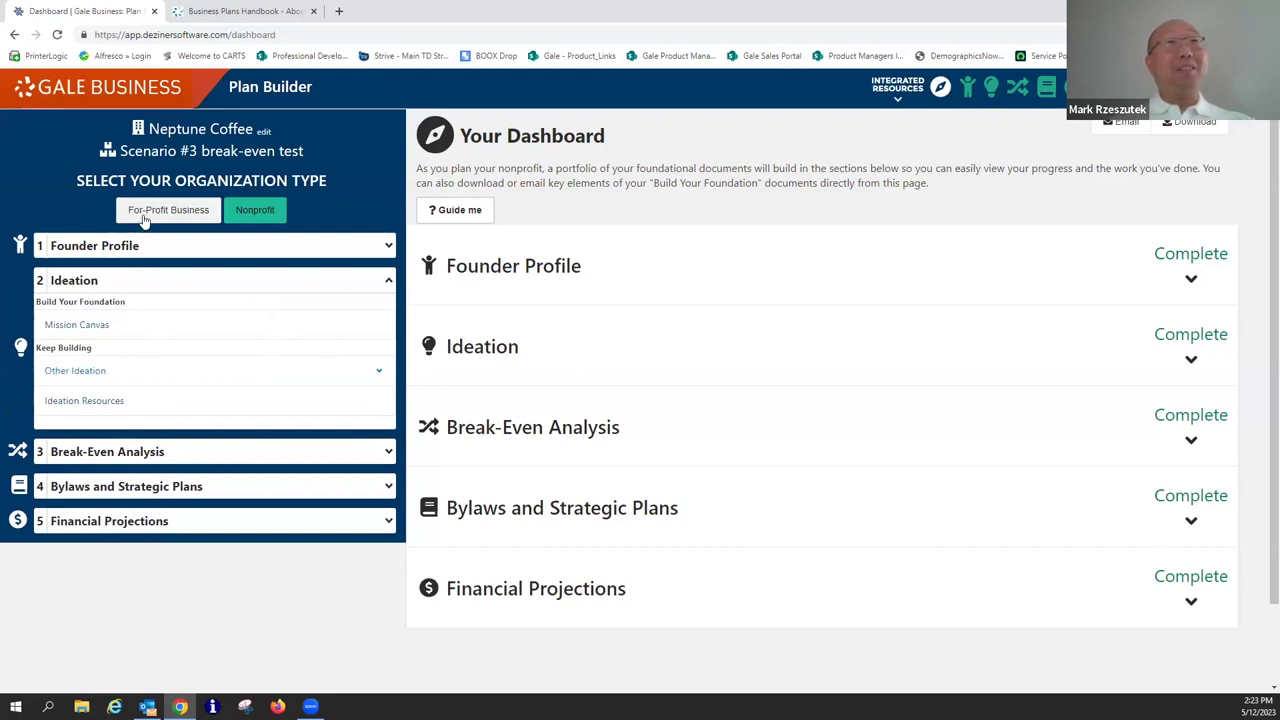
click(85, 281)
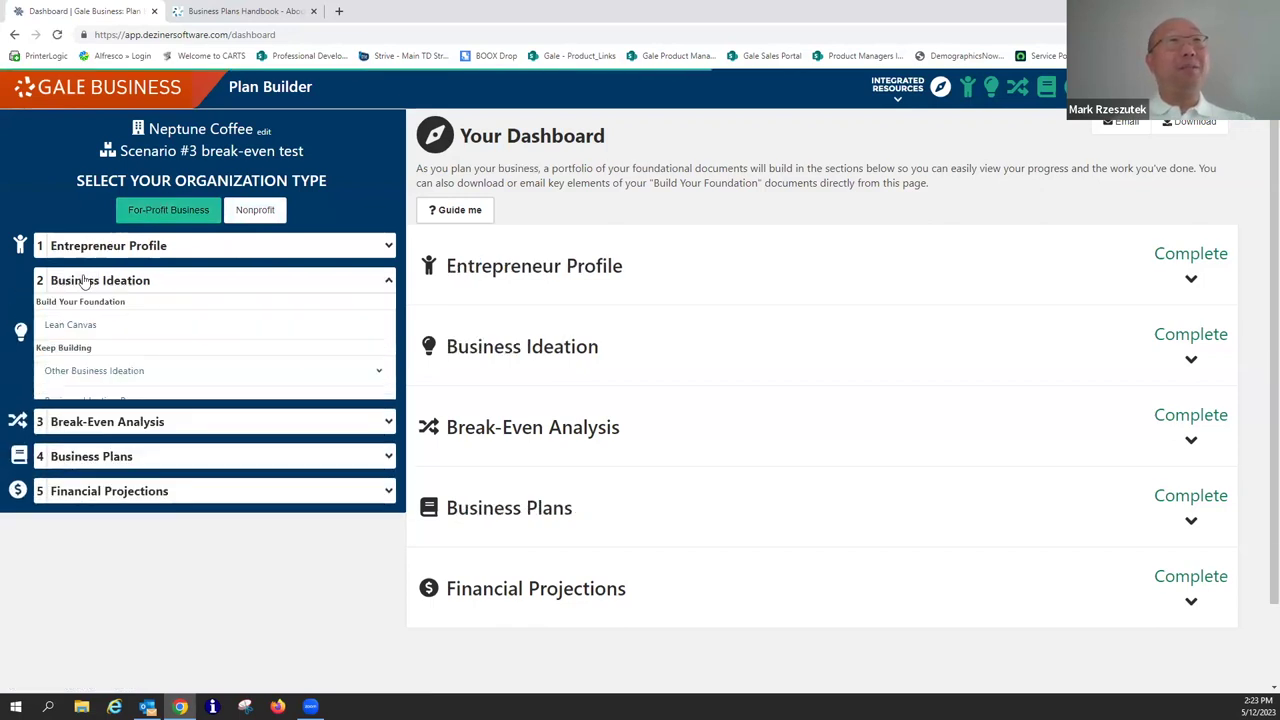
Open the SWOT page under Other Business Ideation and review its strengths, weaknesses, opportunities and threats quadrants.
click(92, 372)
click(70, 425)
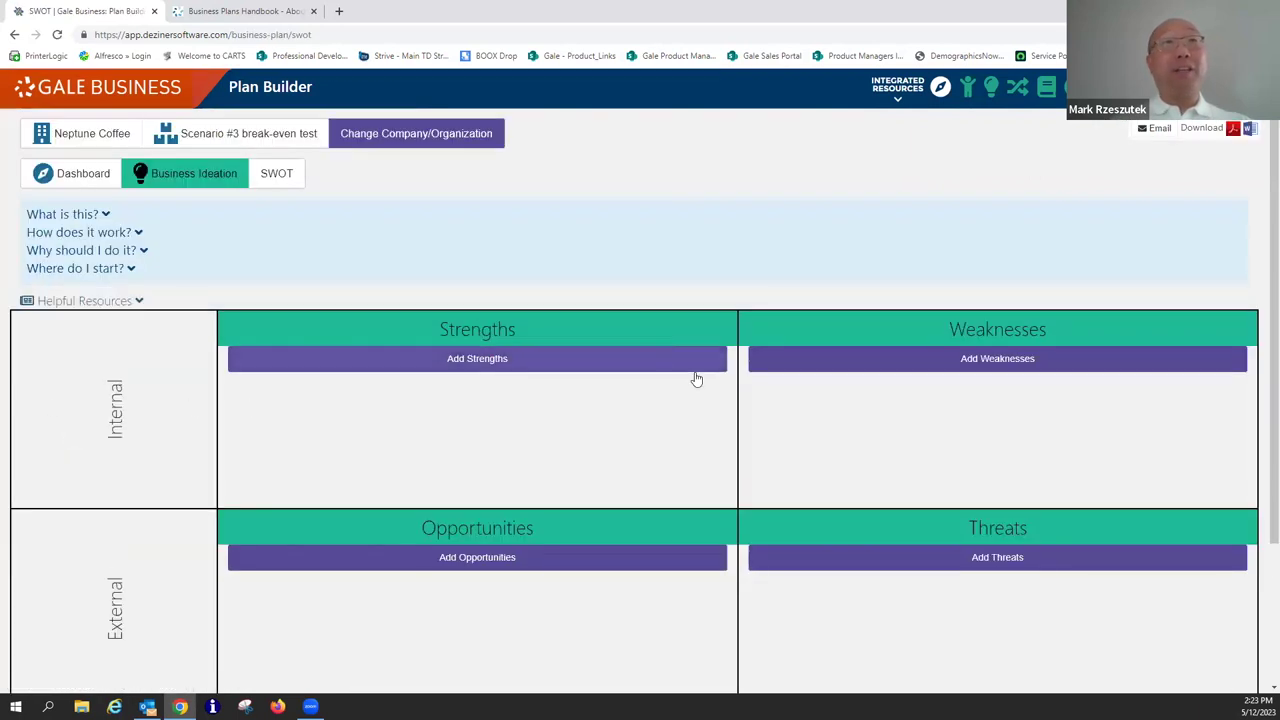
scroll(240, 283, down, 3)
scroll(171, 283, up, 3)
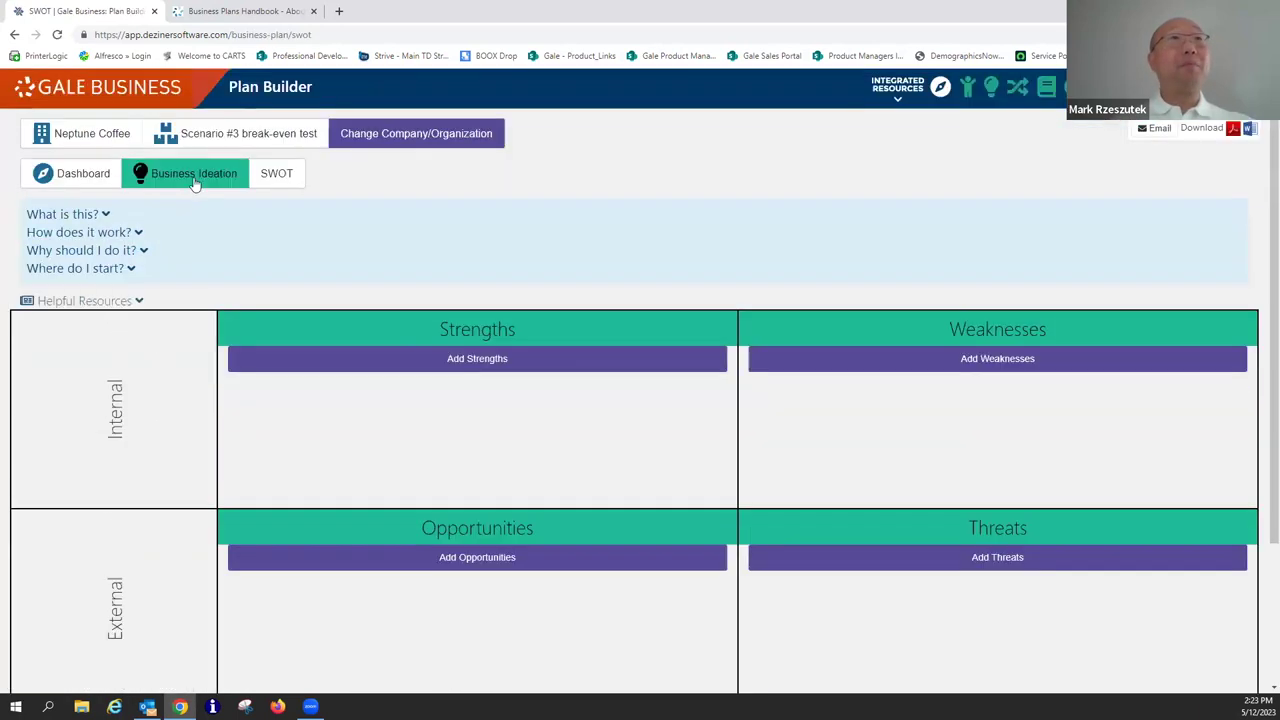
Return to Business Ideation, open the PEST page and review its political, economic, social and technological quadrants.
click(194, 176)
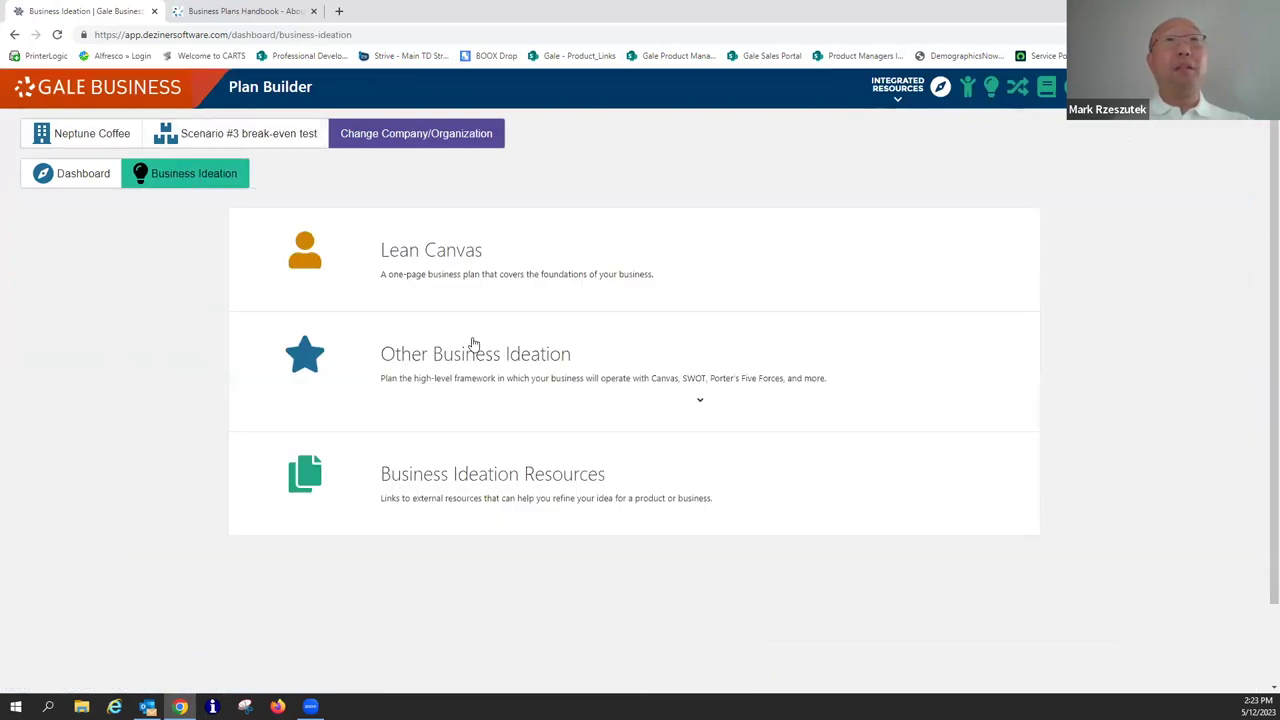
click(486, 374)
scroll(229, 457, down, 2)
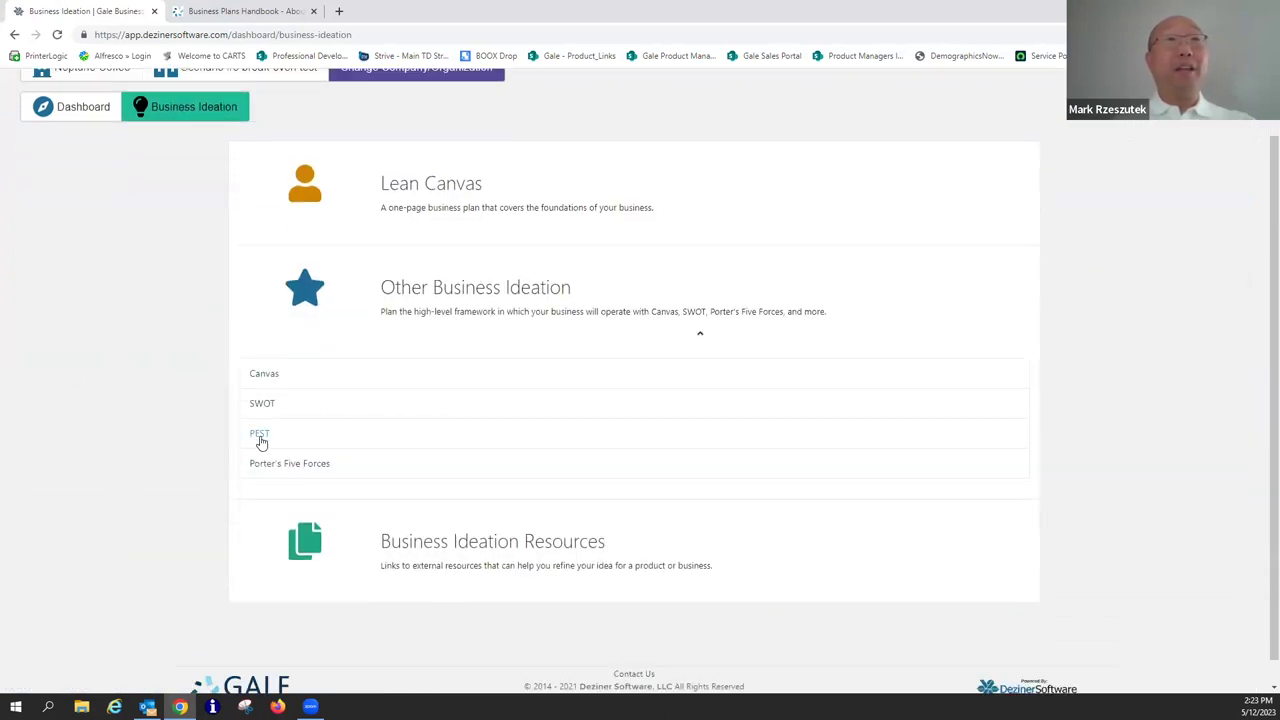
click(259, 434)
scroll(457, 400, down, 2)
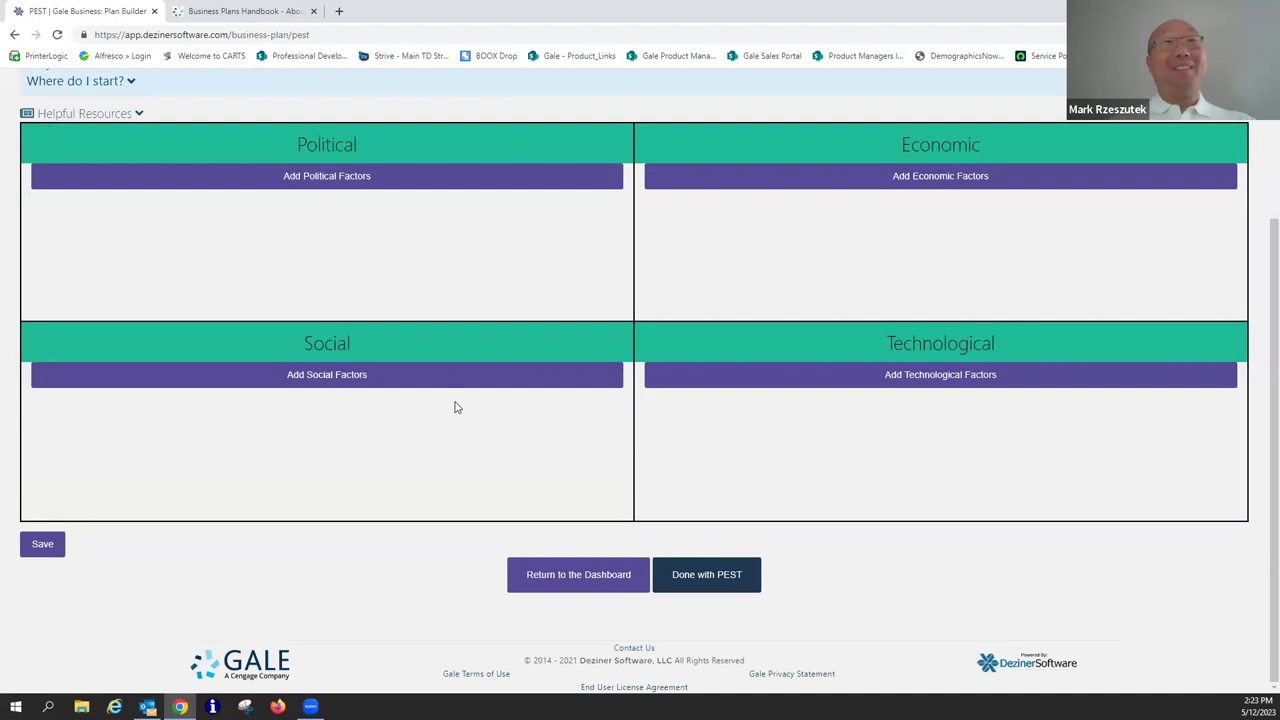
scroll(643, 409, up, 2)
Return to Business Ideation, open the Porter's Five Forces page and review its five force boxes.
click(181, 176)
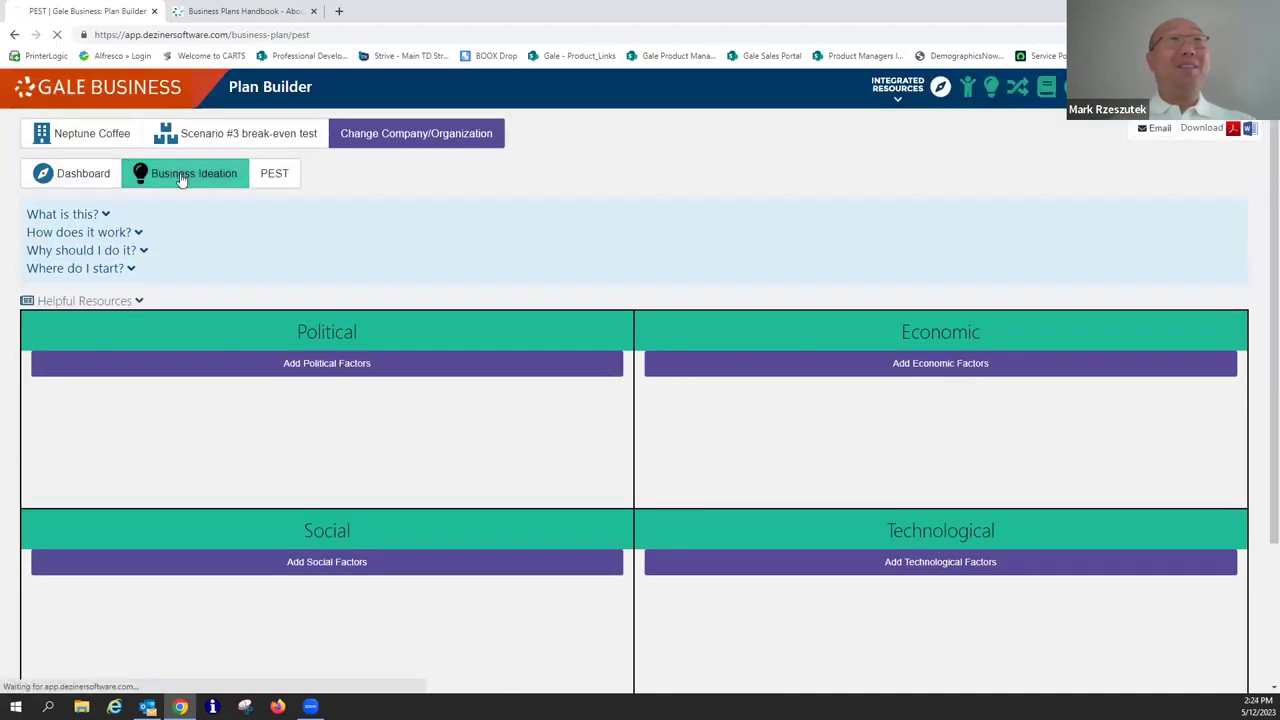
scroll(263, 369, down, 2)
click(409, 314)
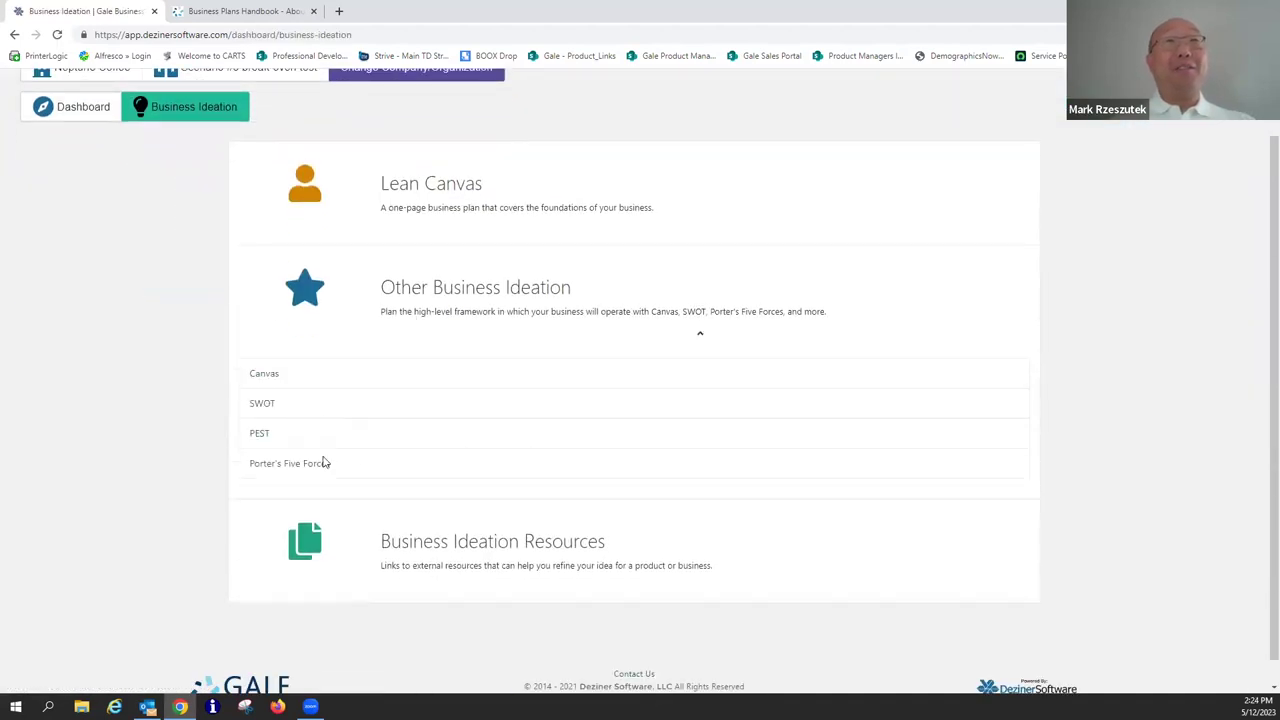
click(323, 463)
scroll(428, 381, down, 1)
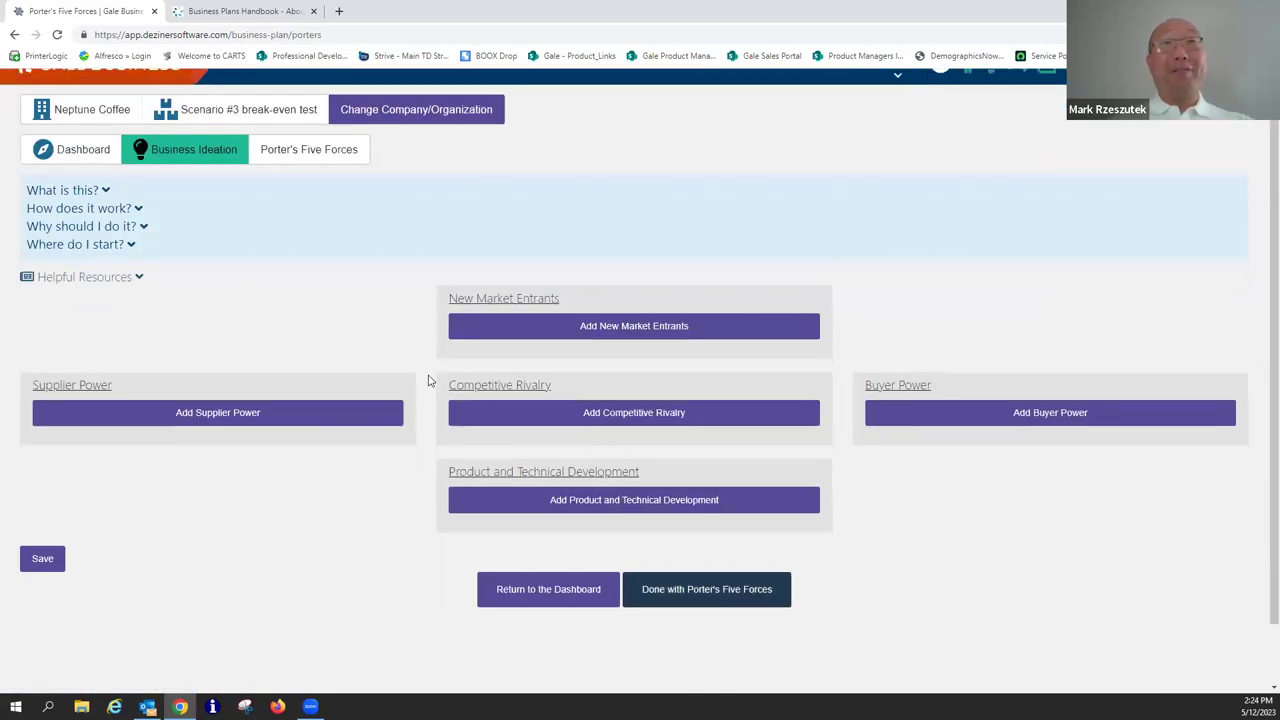
scroll(428, 381, down, 1)
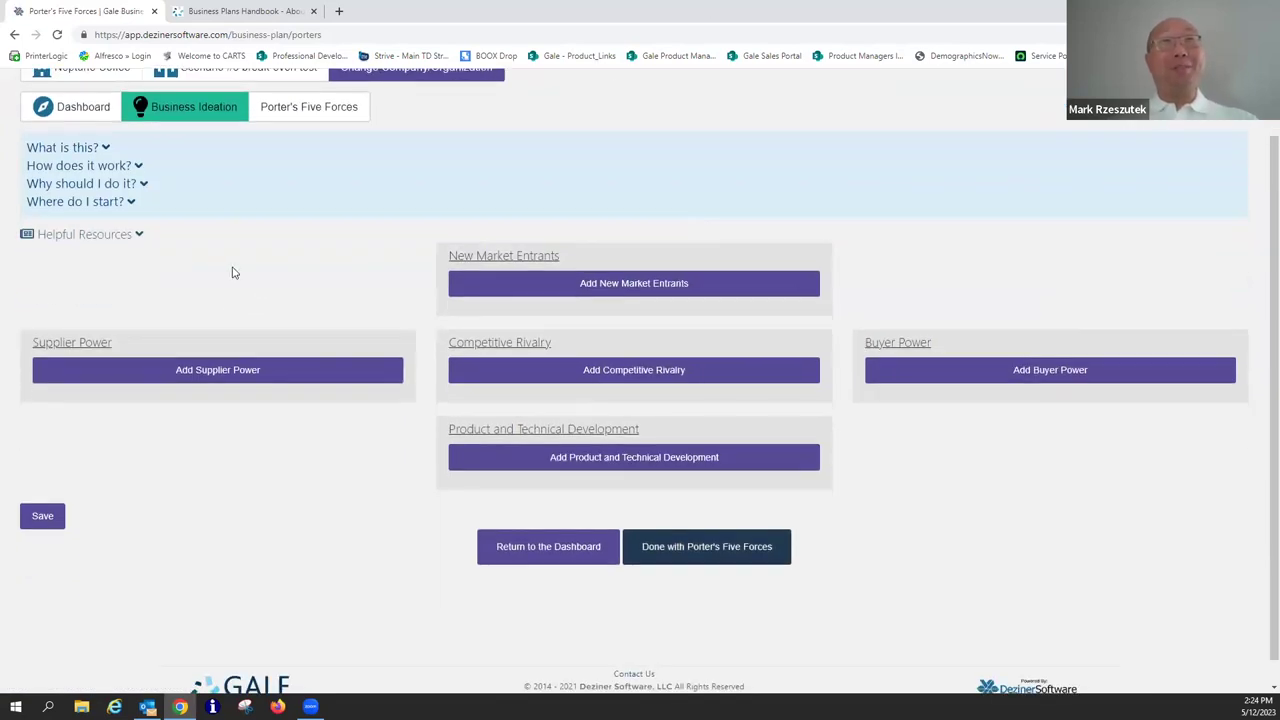
scroll(233, 273, down, 1)
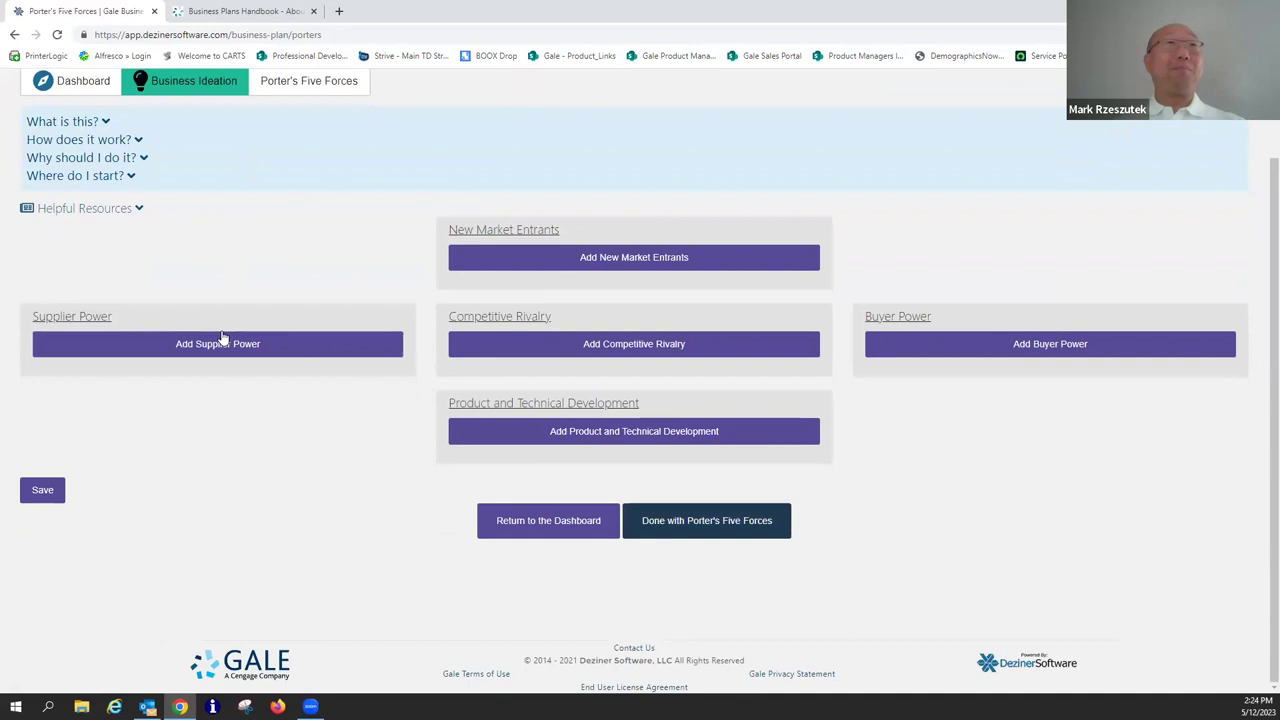
scroll(222, 338, up, 2)
Open the Companies and Organizations page to view the company list, and return to the dashboard.
click(80, 139)
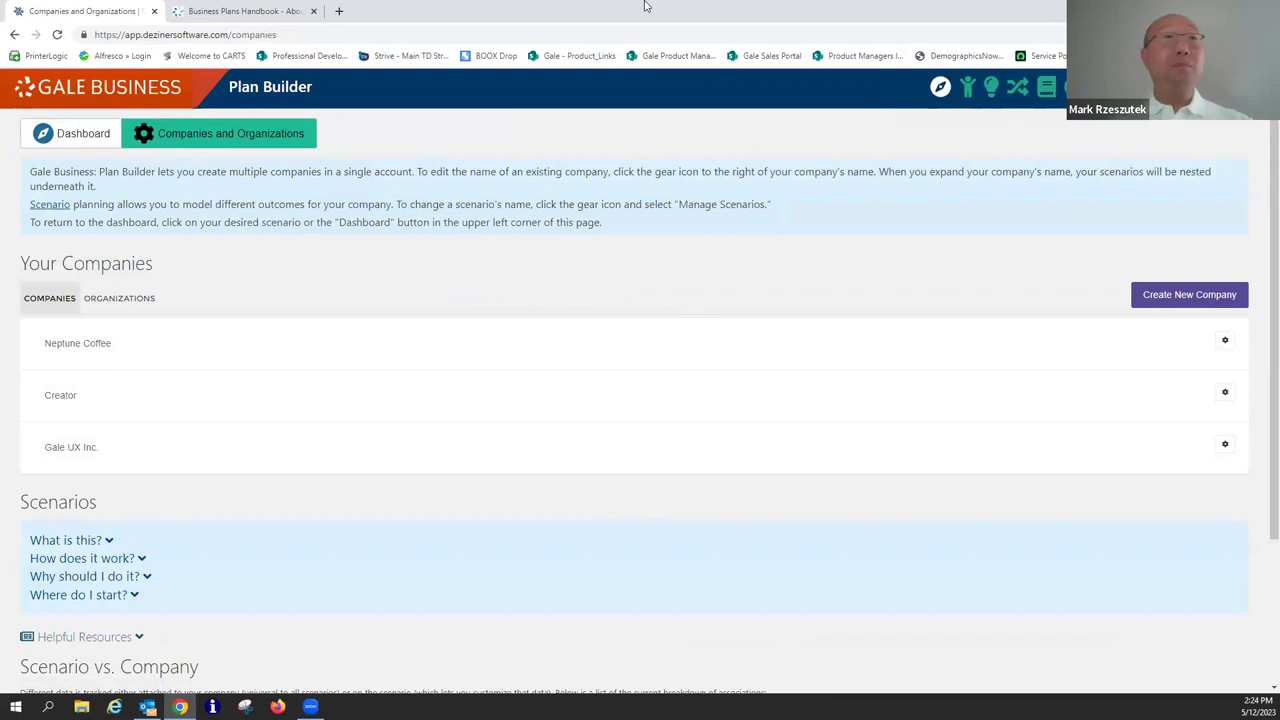
click(165, 88)
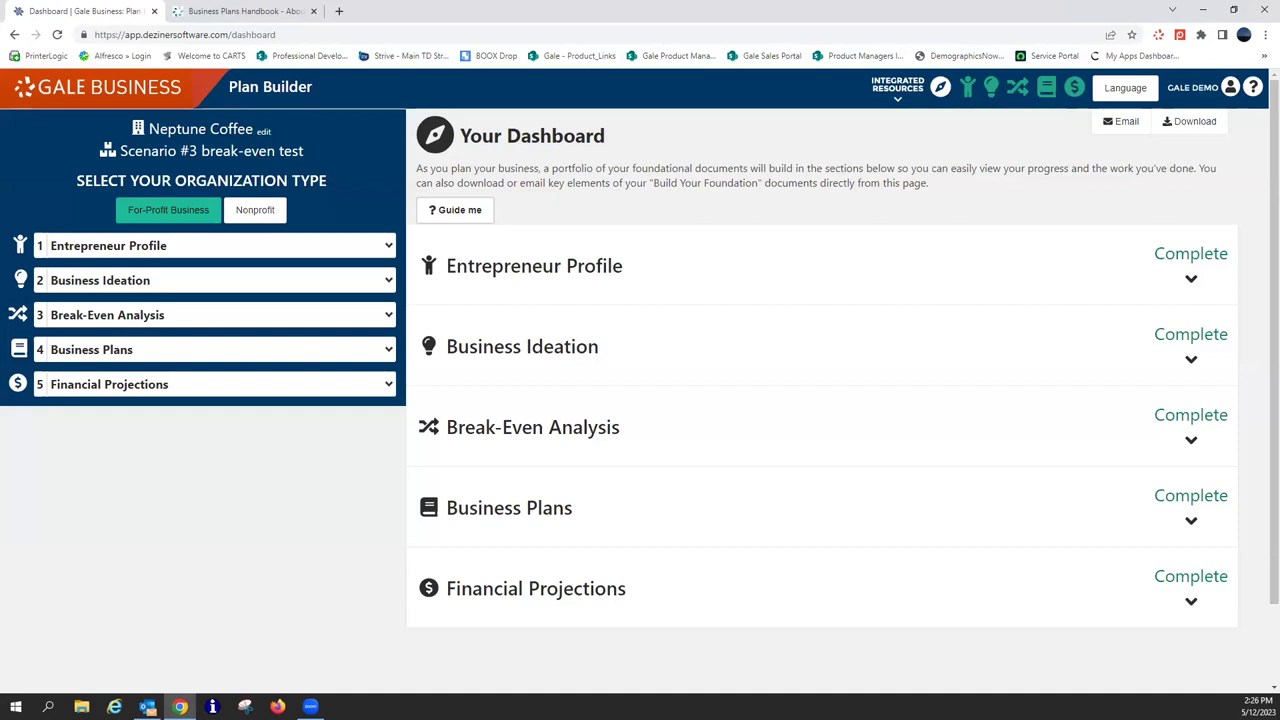
Switch to File Explorer and open the GBPB_documents folder in Downloads to show the exported plan files.
key(alt+Tab)
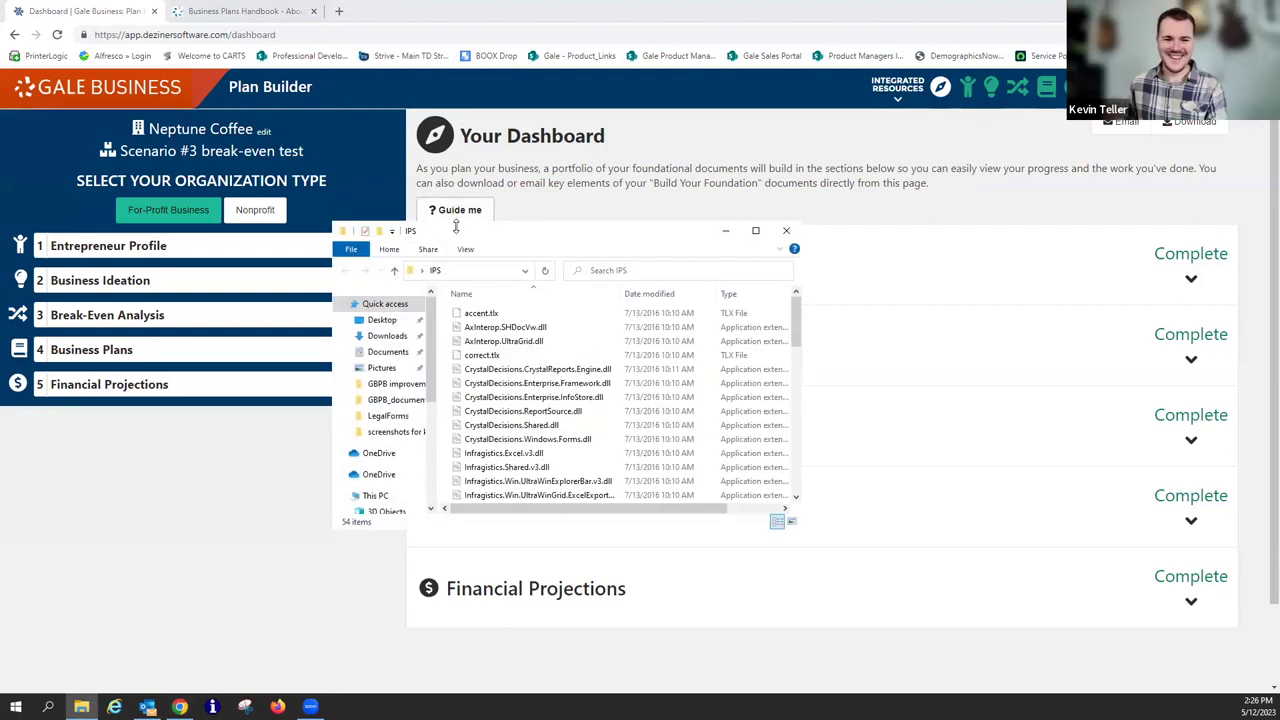
drag(455, 227, 455, 255)
click(386, 363)
double_click(468, 373)
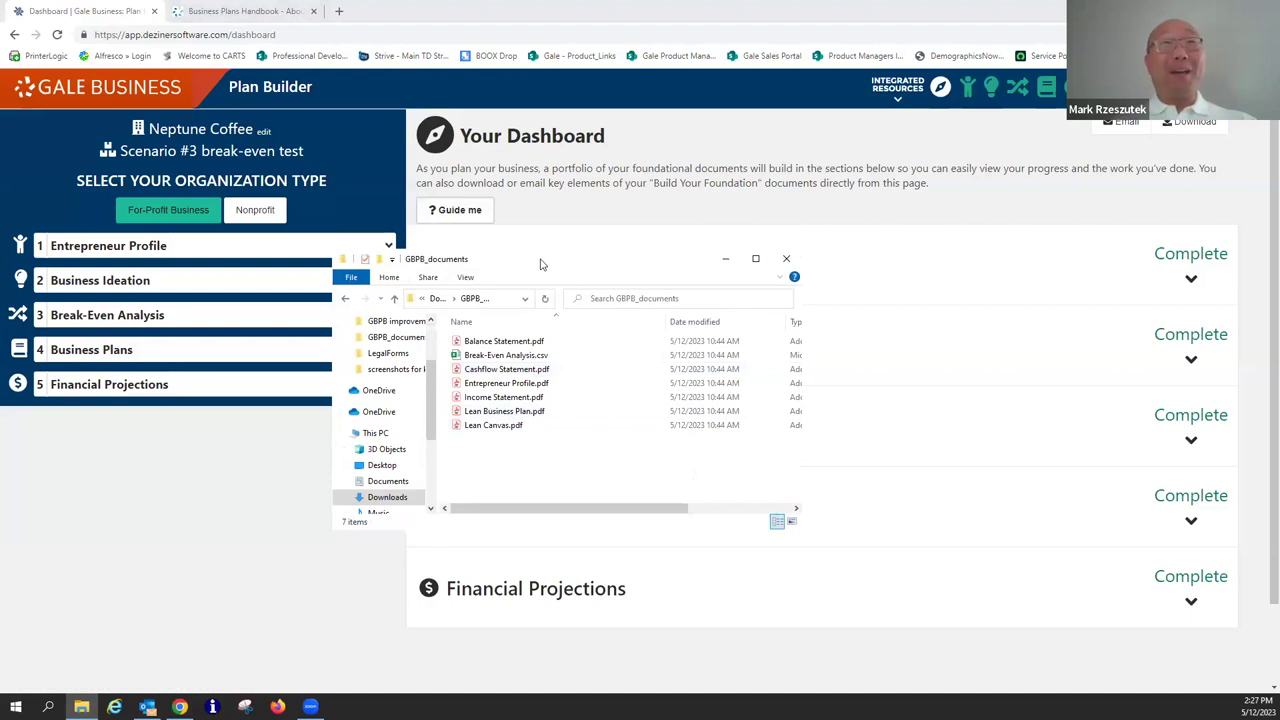
drag(540, 264, 461, 258)
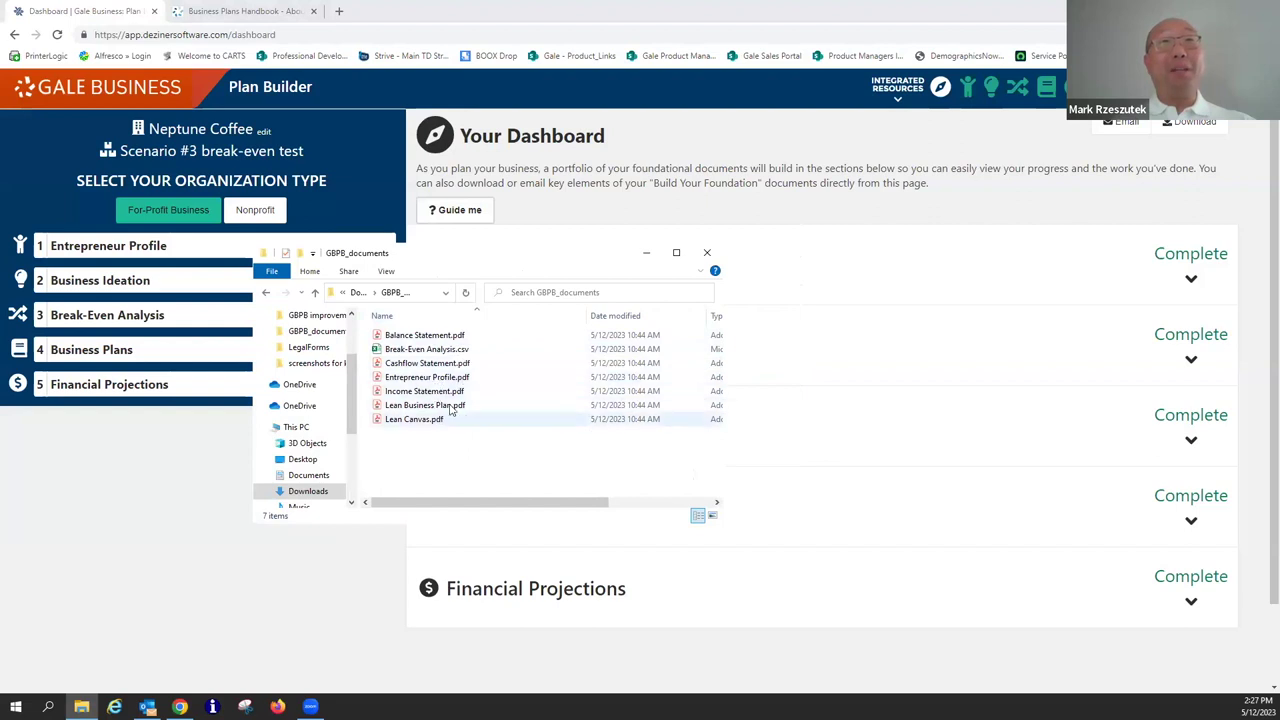
Open Balance Statement.pdf in Adobe Acrobat, review its yearly table, and close it.
click(427, 341)
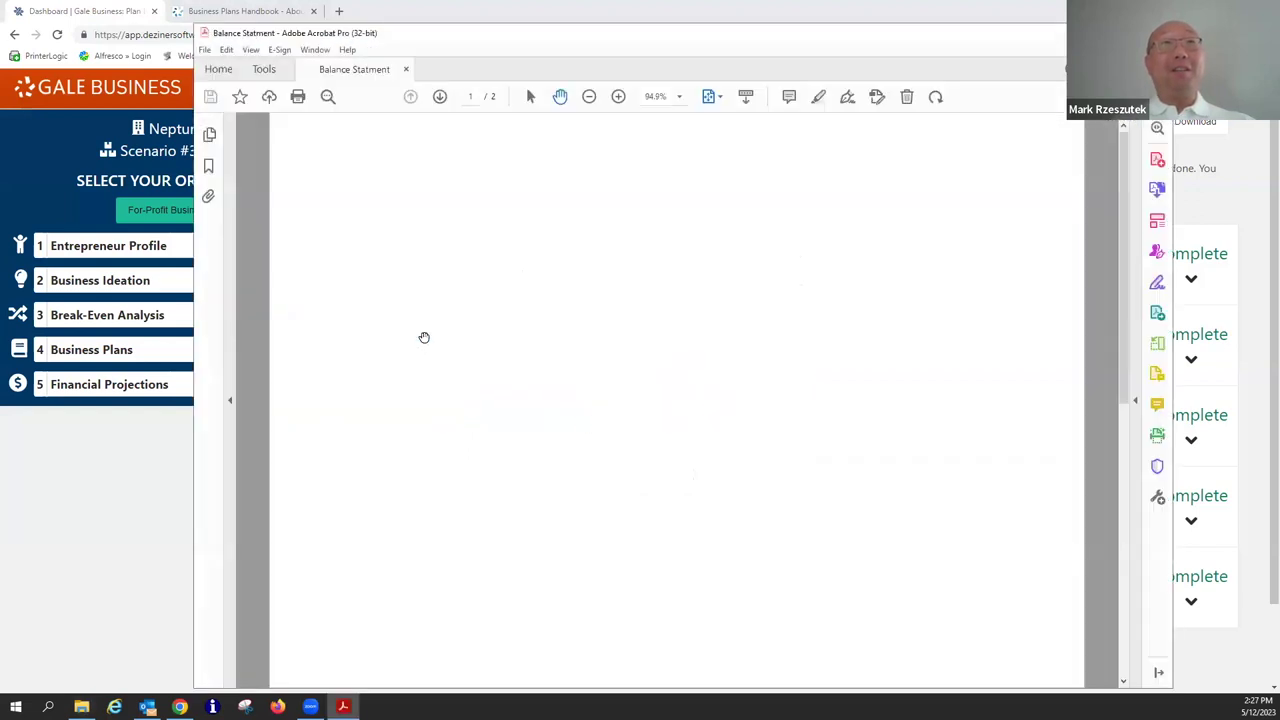
scroll(463, 240, down, 2)
scroll(554, 323, up, 2)
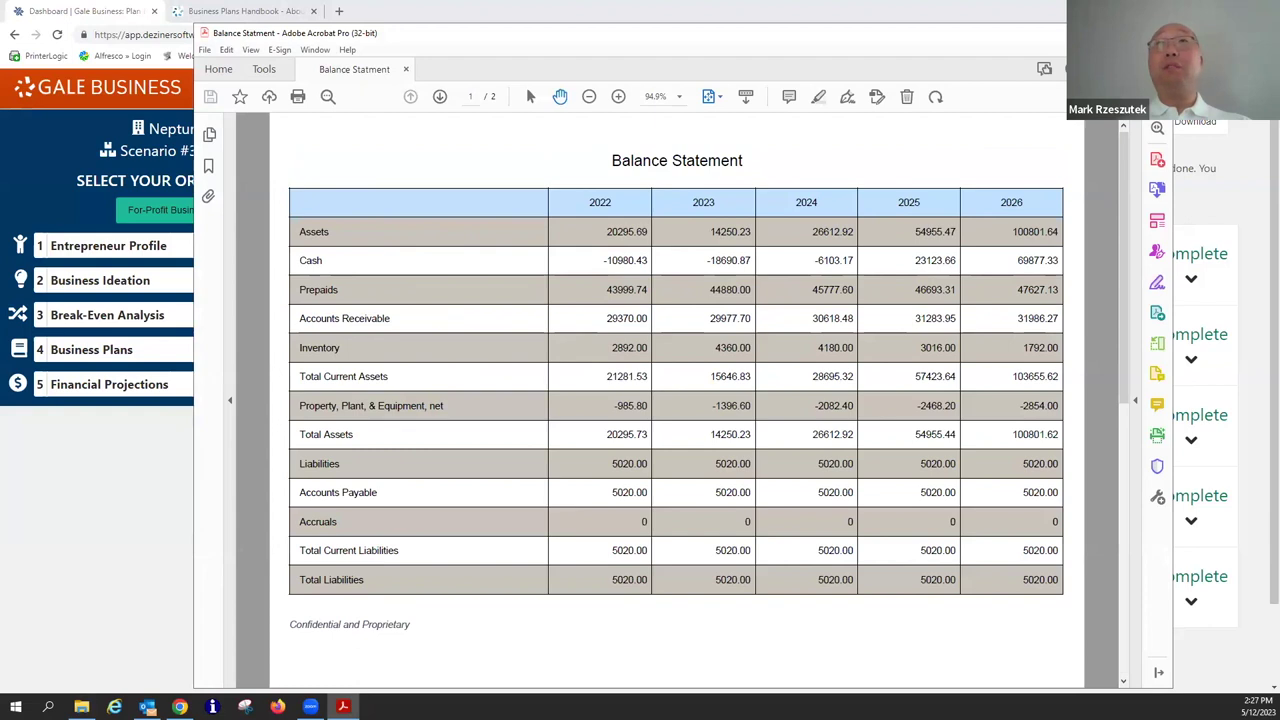
key(alt+F4)
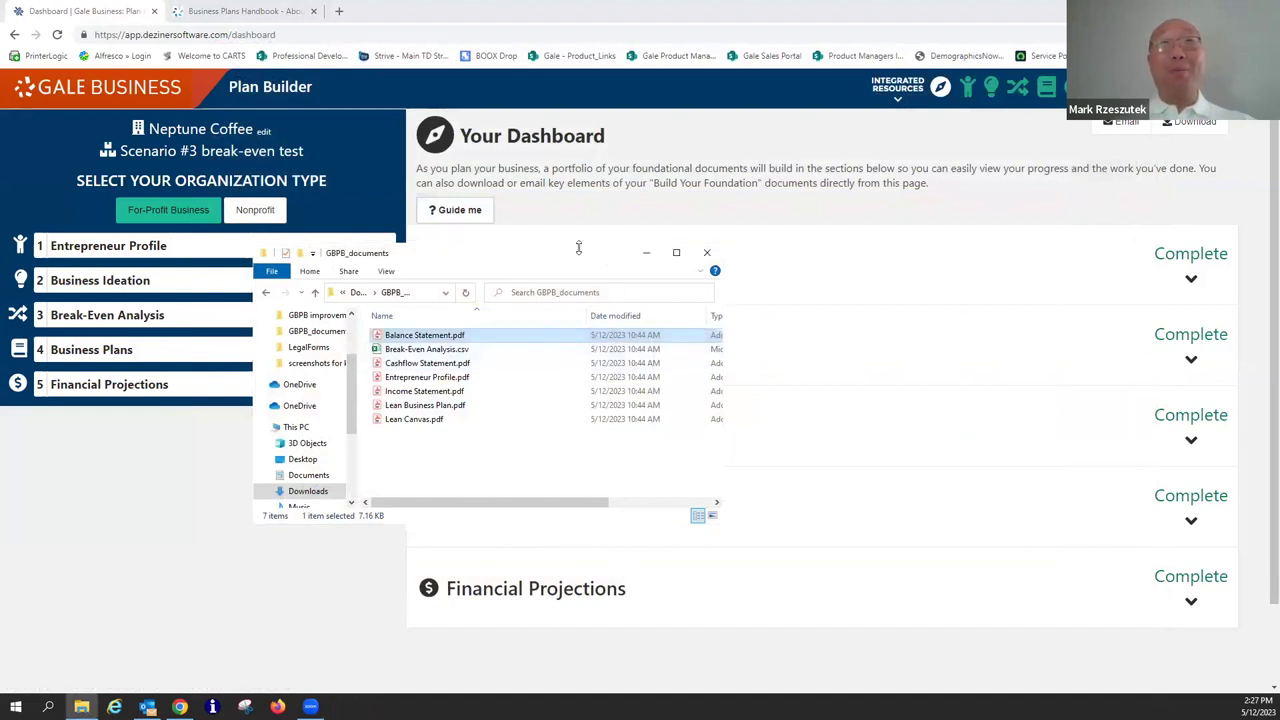
Open Entrepreneur Profile.pdf from the GBPB_documents folder to view the exported profile.
click(474, 377)
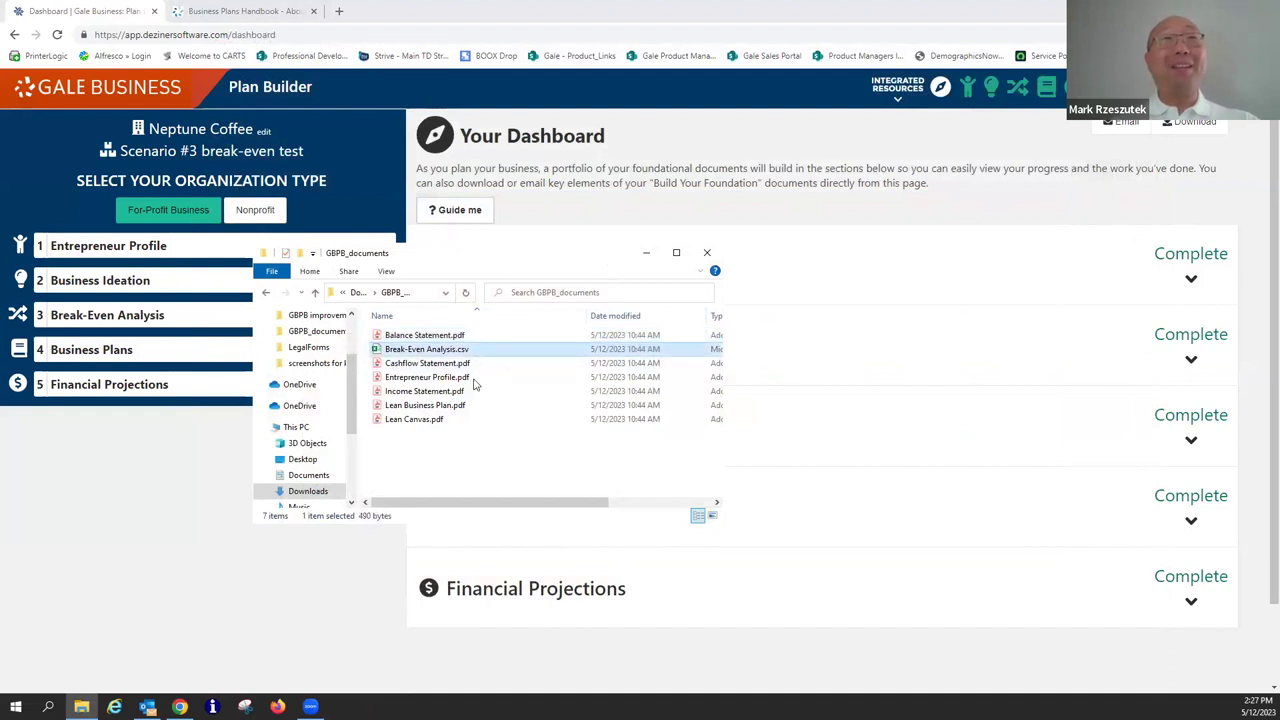
double_click(474, 378)
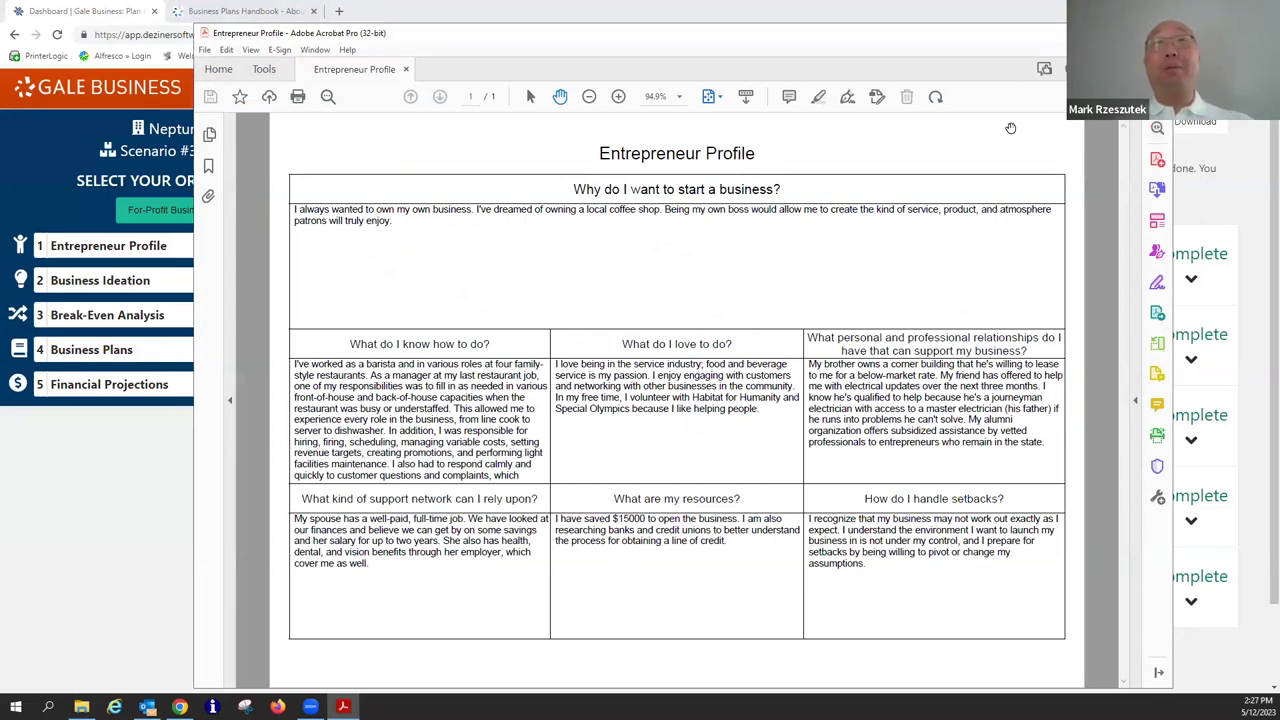
Close the Entrepreneur Profile document and open Lean Business Plan.pdf from the GBPB_documents folder.
key(alt+F4)
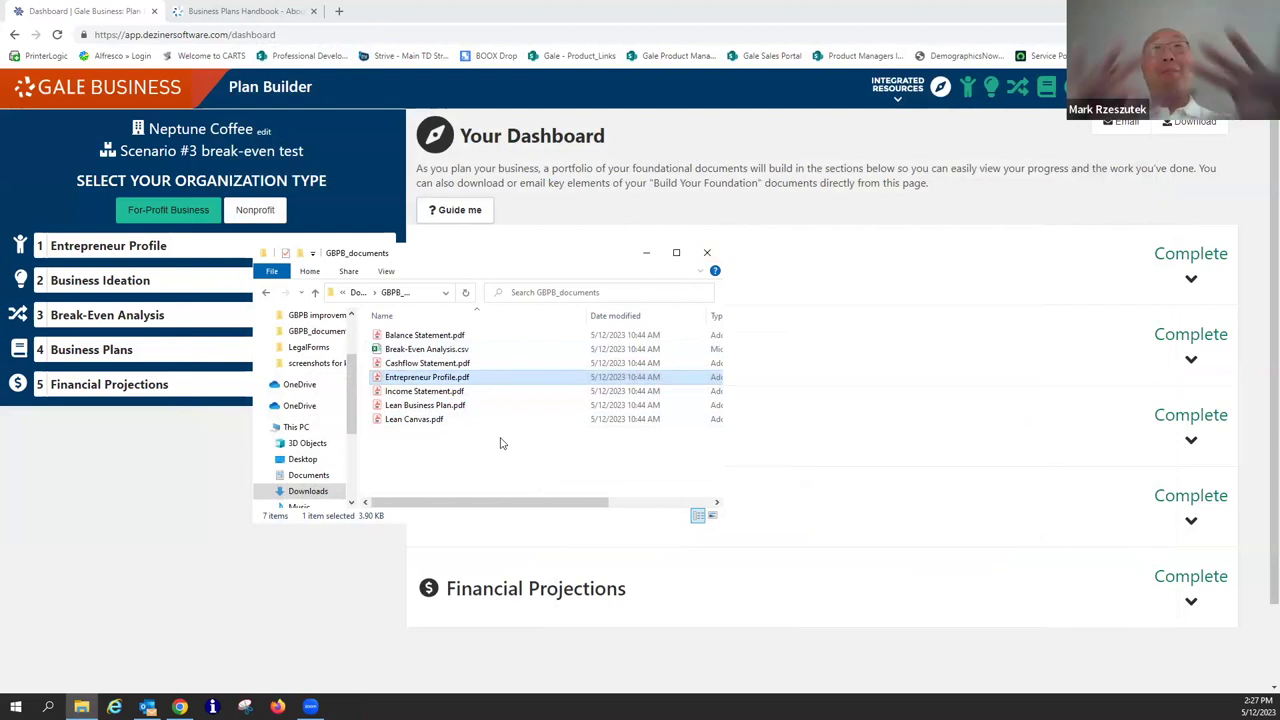
click(443, 451)
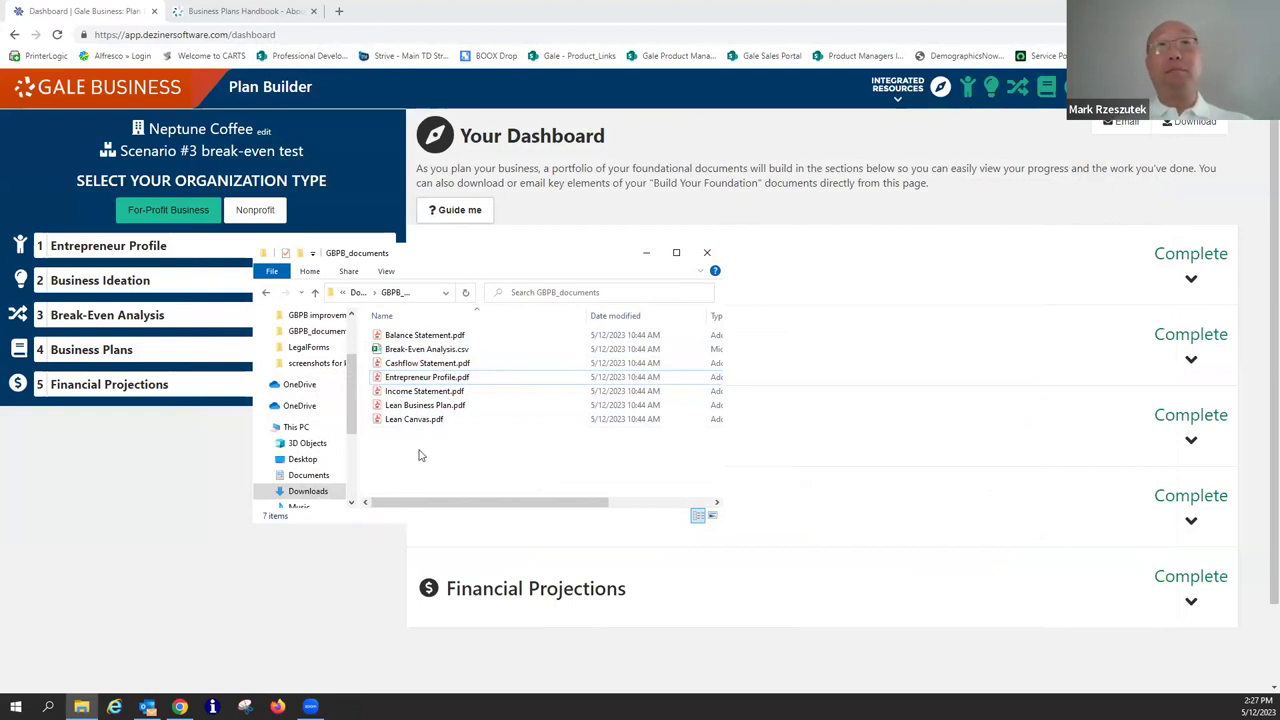
click(455, 407)
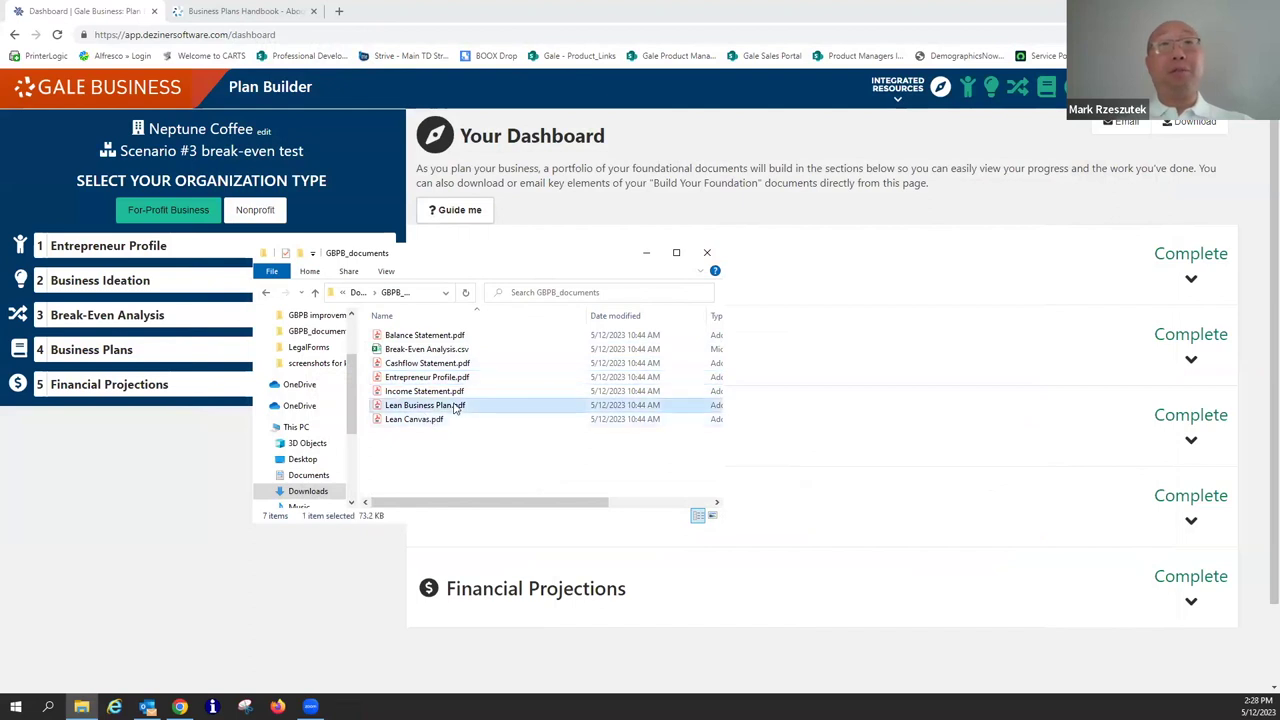
double_click(455, 407)
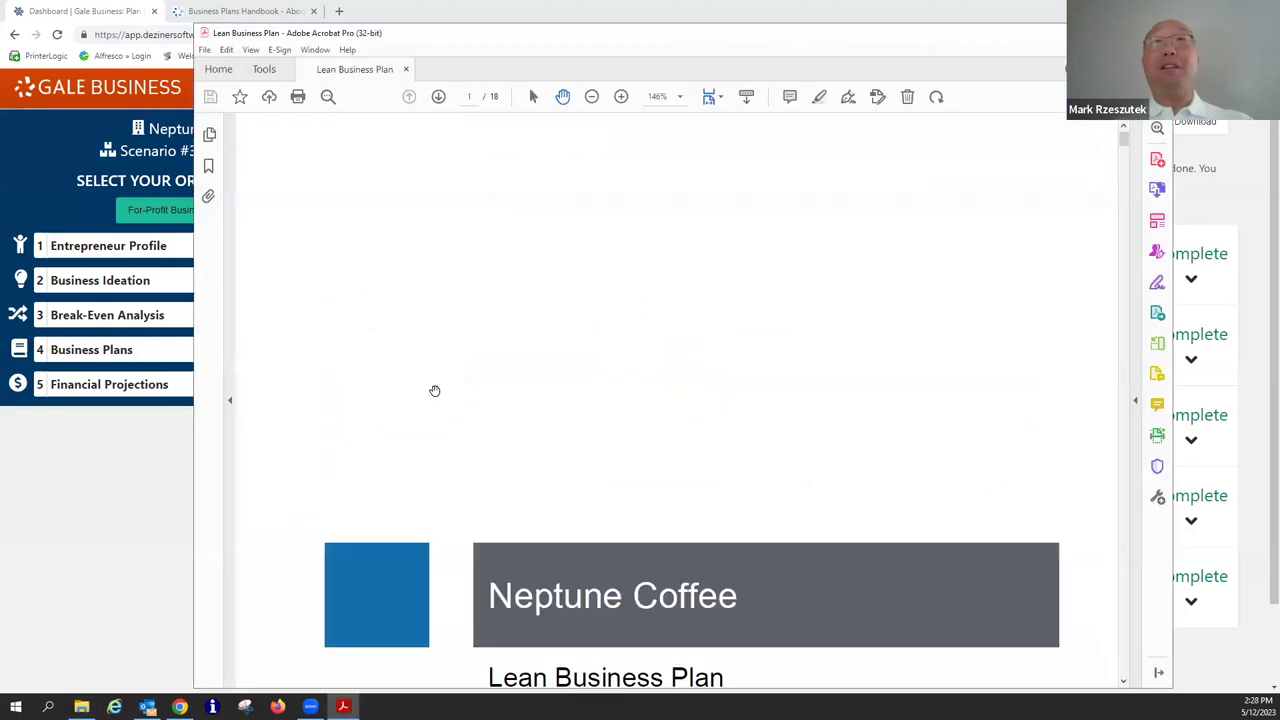
Review the Lean Business Plan's opening pages, from the Neptune Coffee cover and forward-looking disclosure to the Table of Contents.
scroll(435, 389, down, 5)
scroll(421, 427, up, 3)
scroll(420, 426, down, 4)
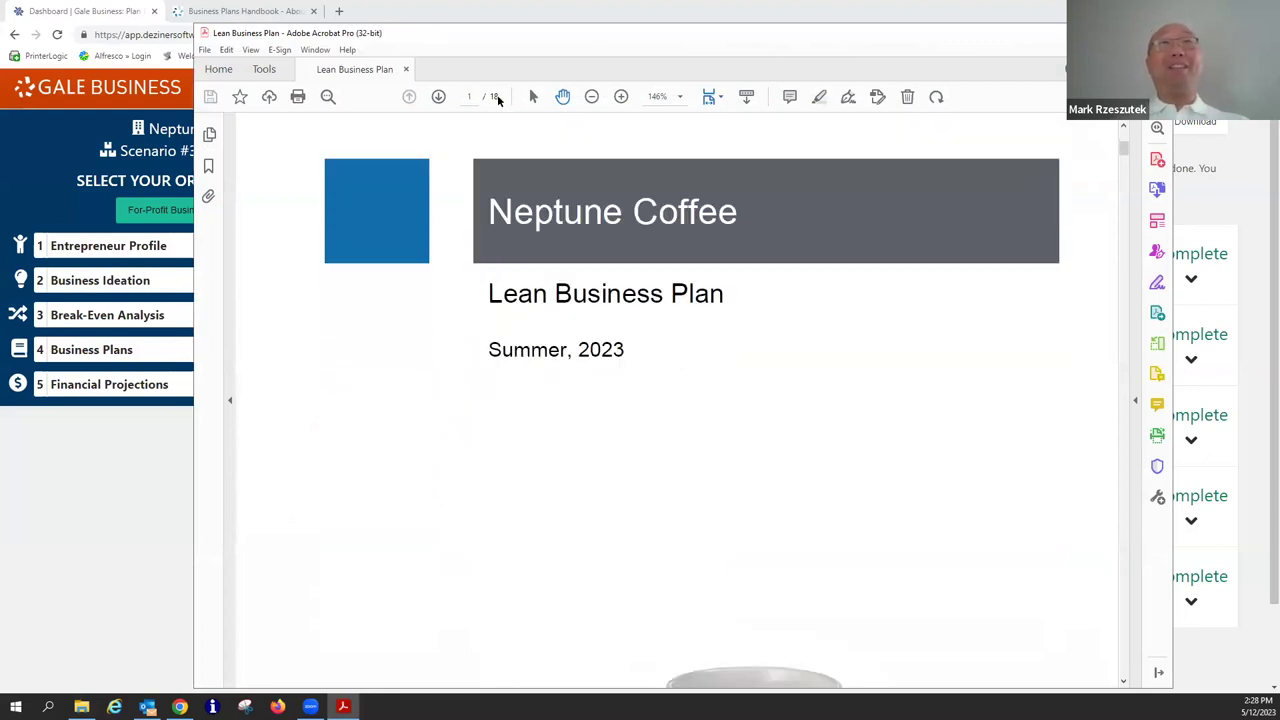
scroll(417, 424, down, 10)
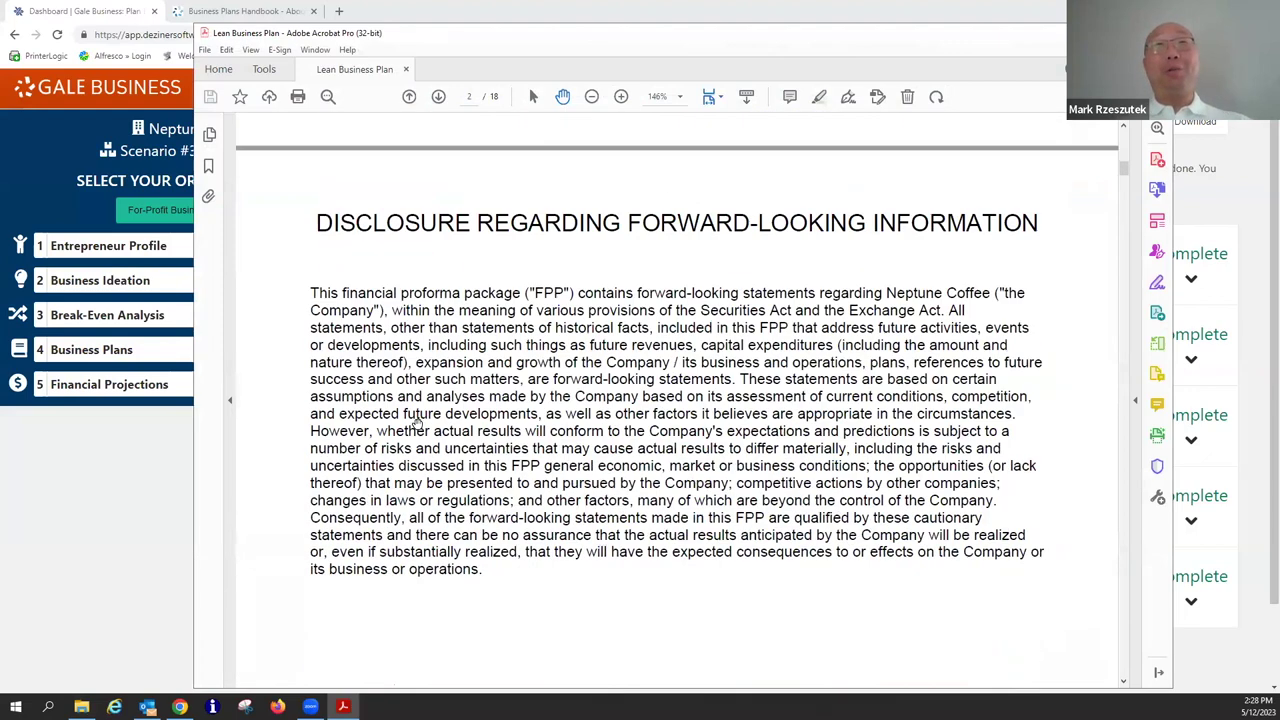
scroll(417, 417, down, 10)
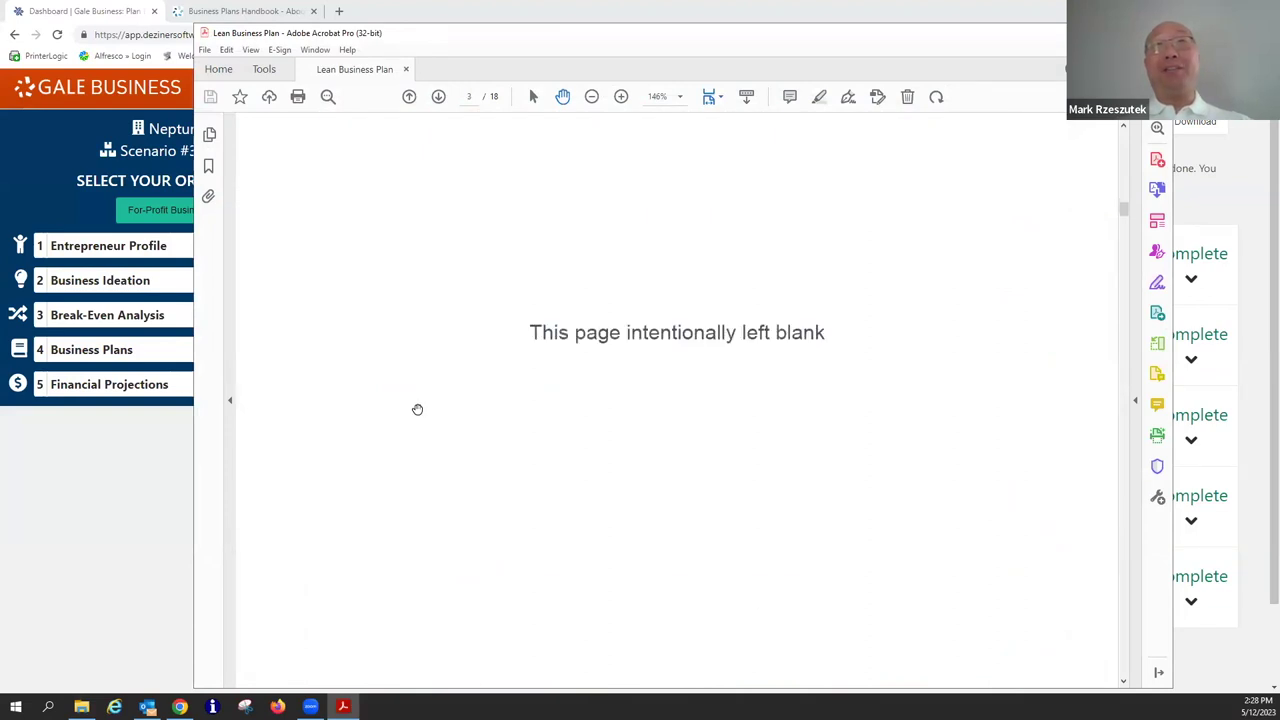
scroll(419, 408, down, 10)
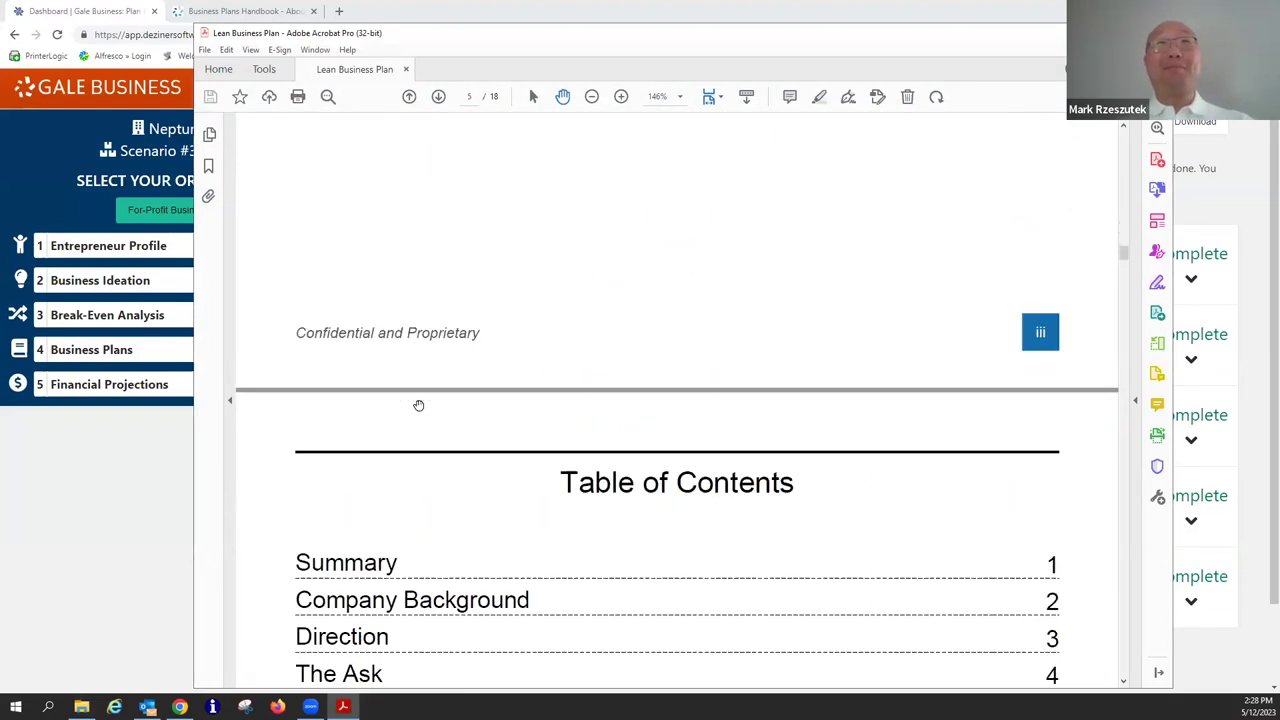
scroll(420, 410, down, 2)
scroll(571, 423, up, 4)
scroll(630, 545, down, 3)
Read through the plan's body sections from Summary, Company Background and Direction to Reasons to Participate.
scroll(634, 549, down, 15)
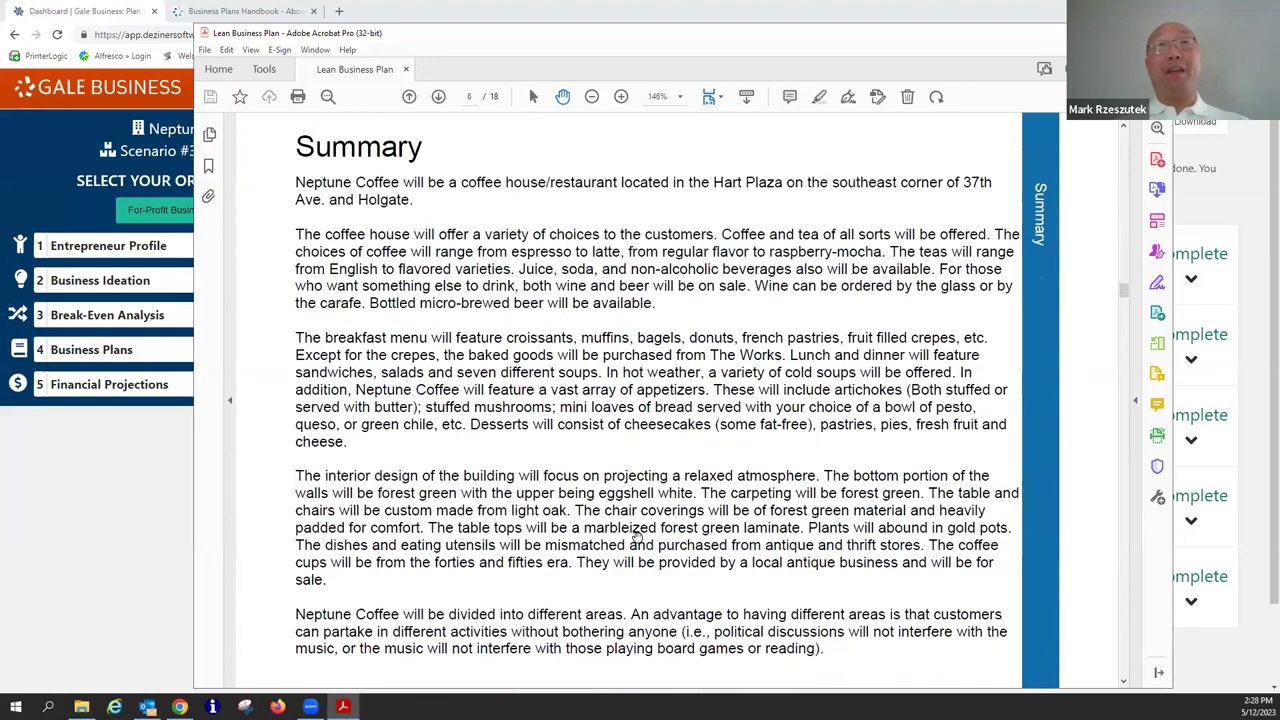
scroll(628, 569, down, 5)
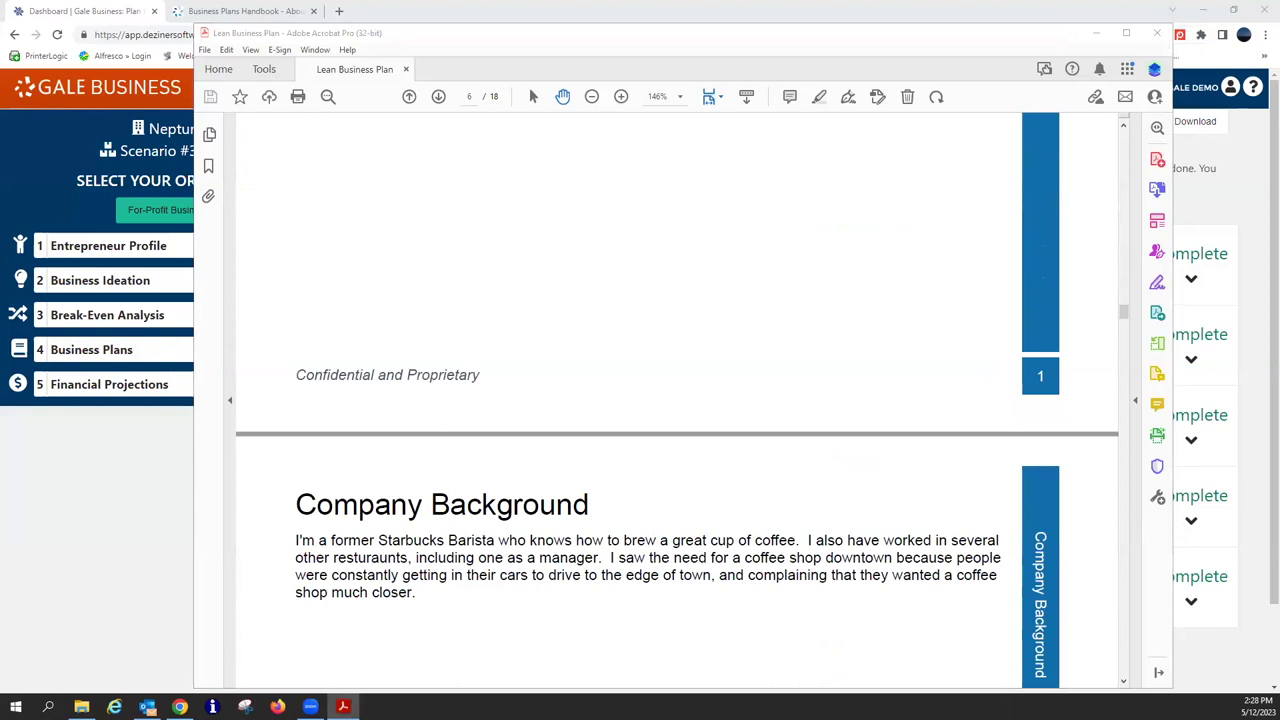
scroll(810, 321, down, 5)
scroll(810, 321, down, 15)
scroll(822, 369, up, 3)
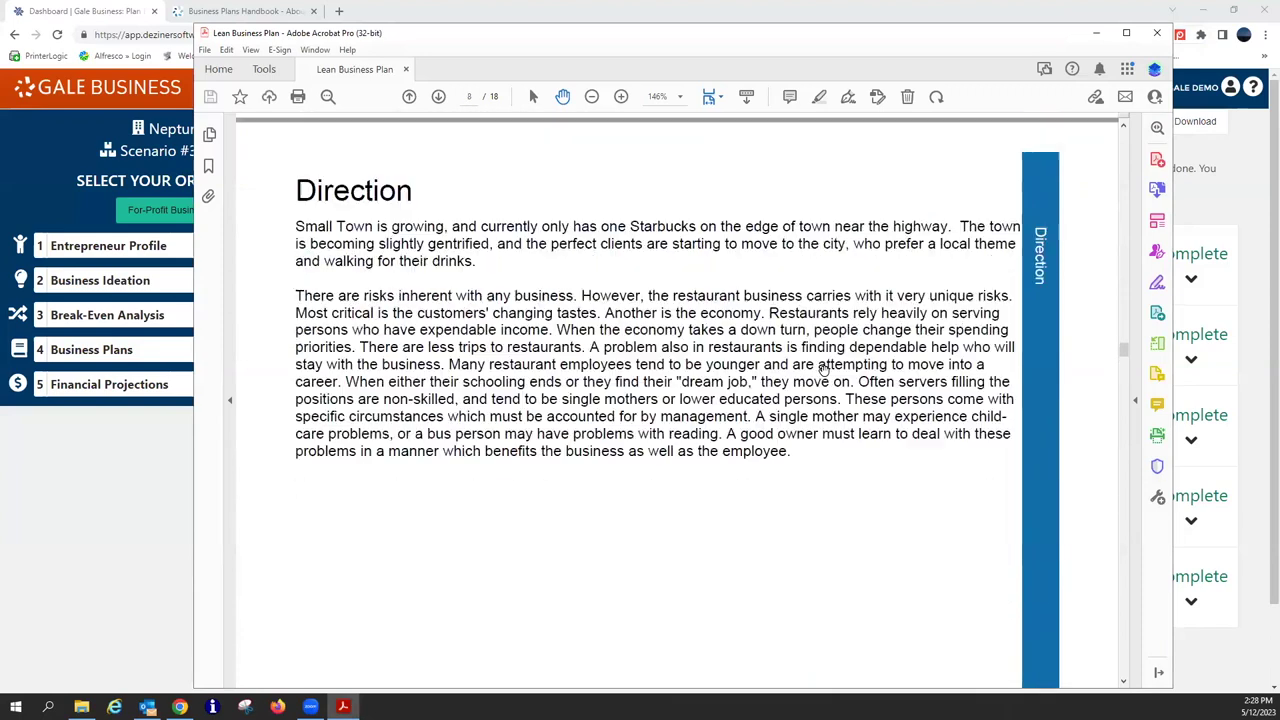
scroll(837, 346, down, 10)
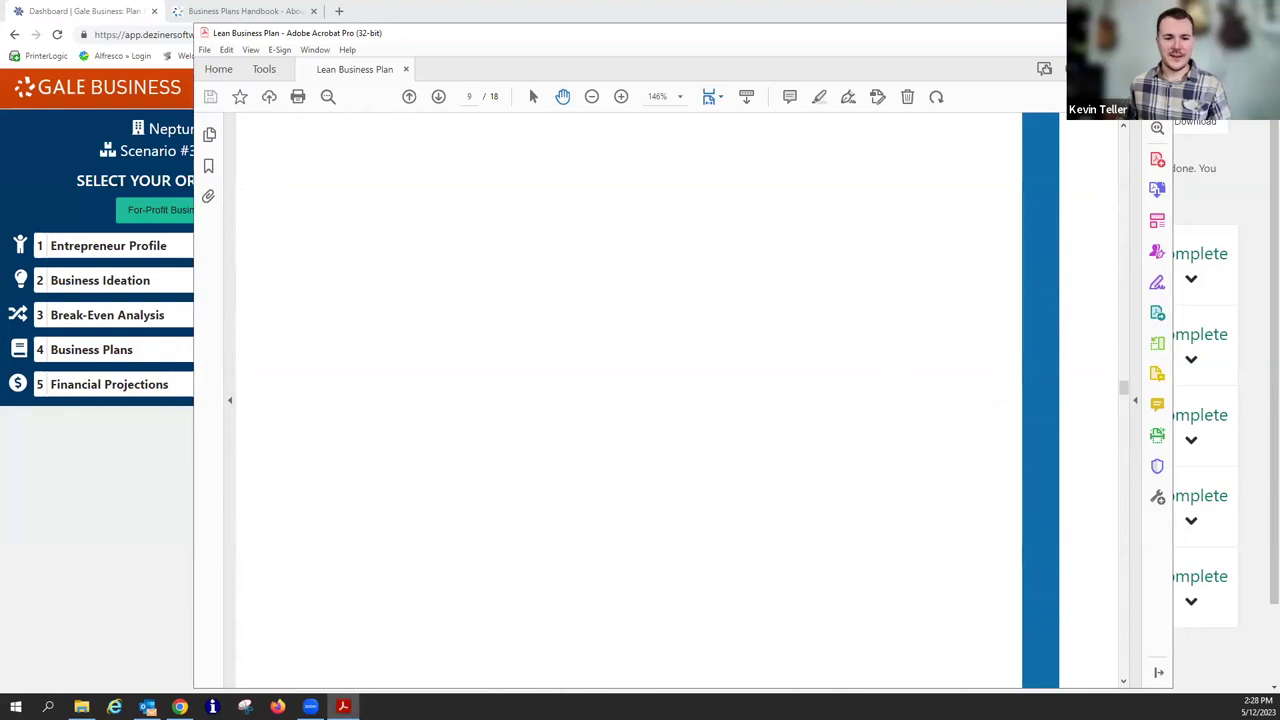
scroll(906, 417, down, 10)
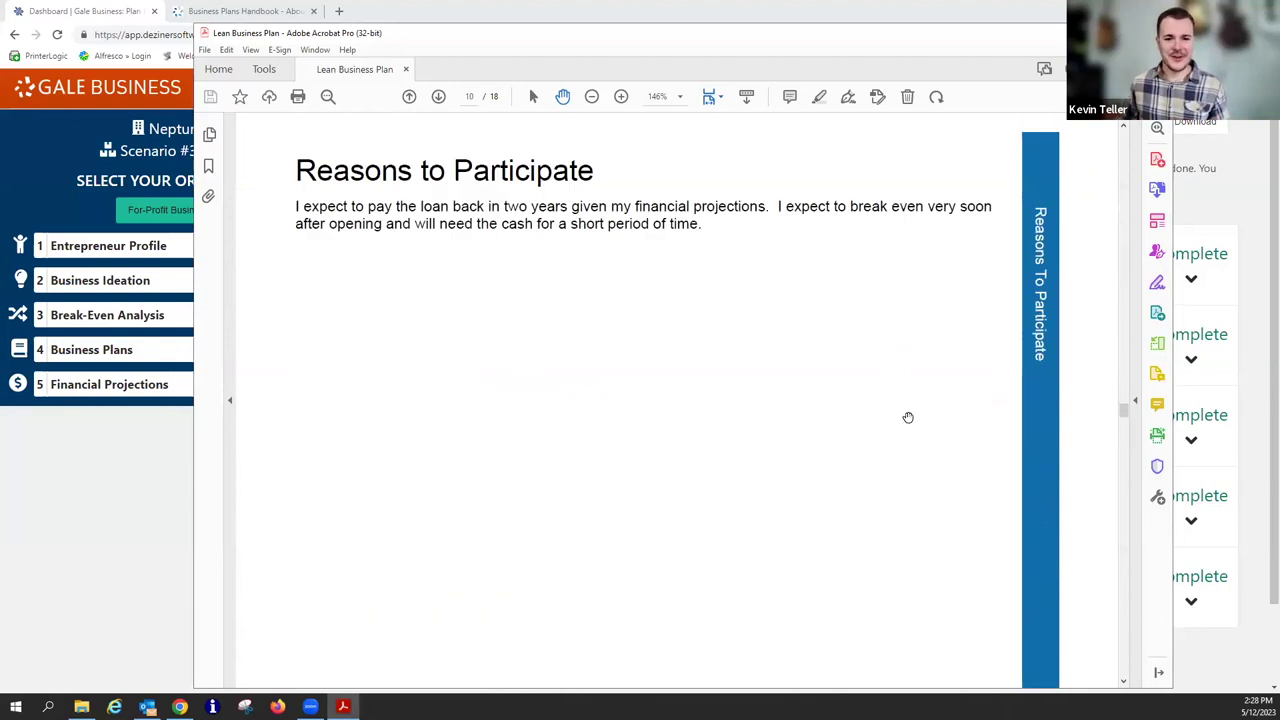
Close the Lean Business Plan document and minimize the GBPB_documents window to return to the Plan Builder dashboard.
click(1153, 32)
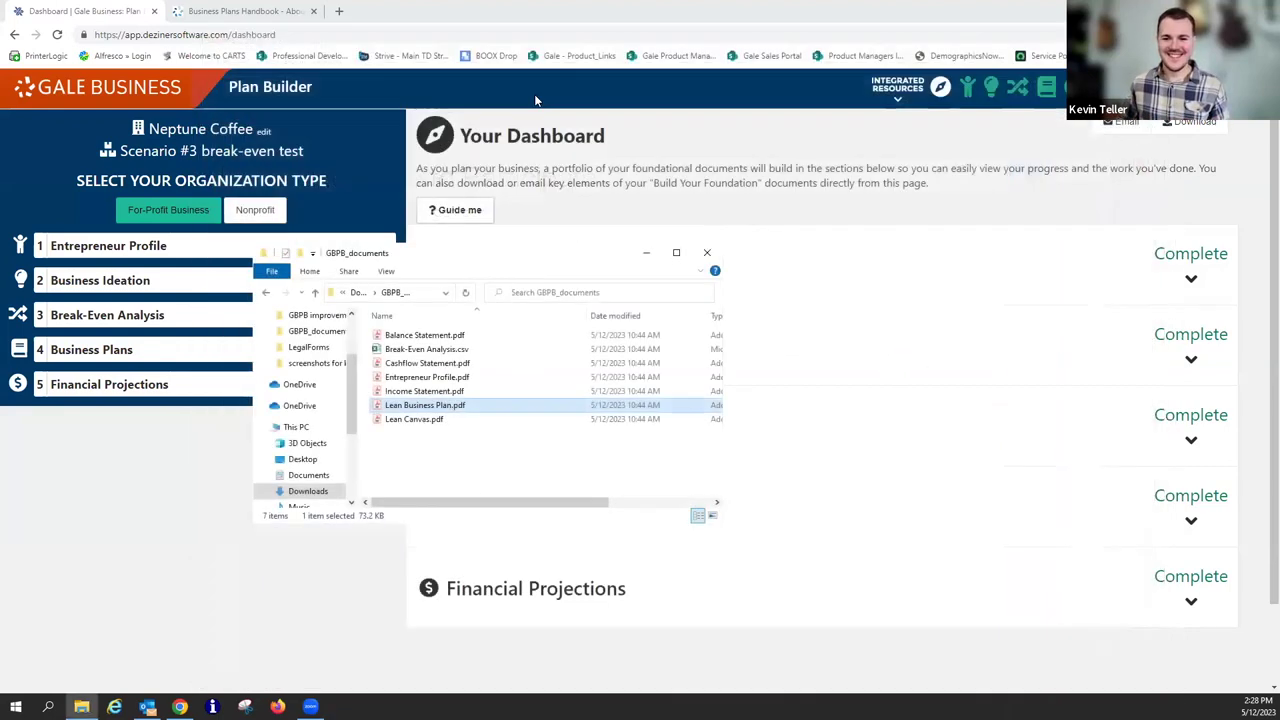
drag(588, 255, 568, 255)
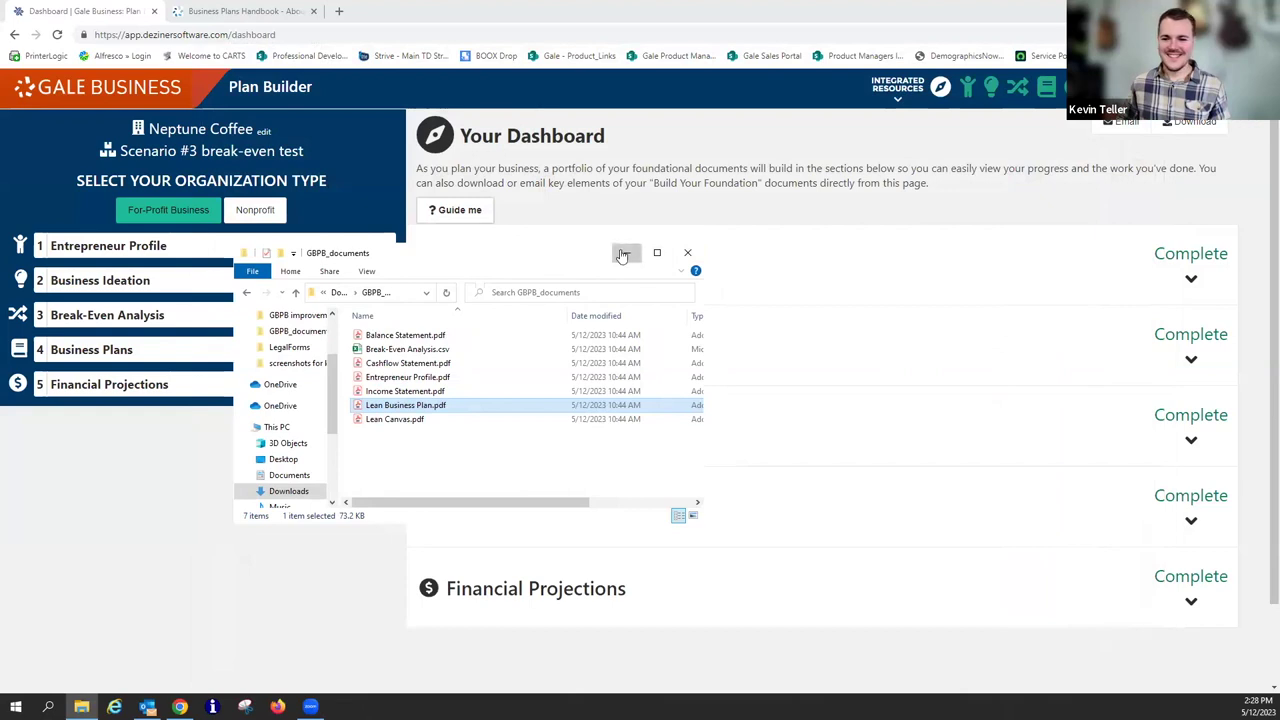
click(626, 256)
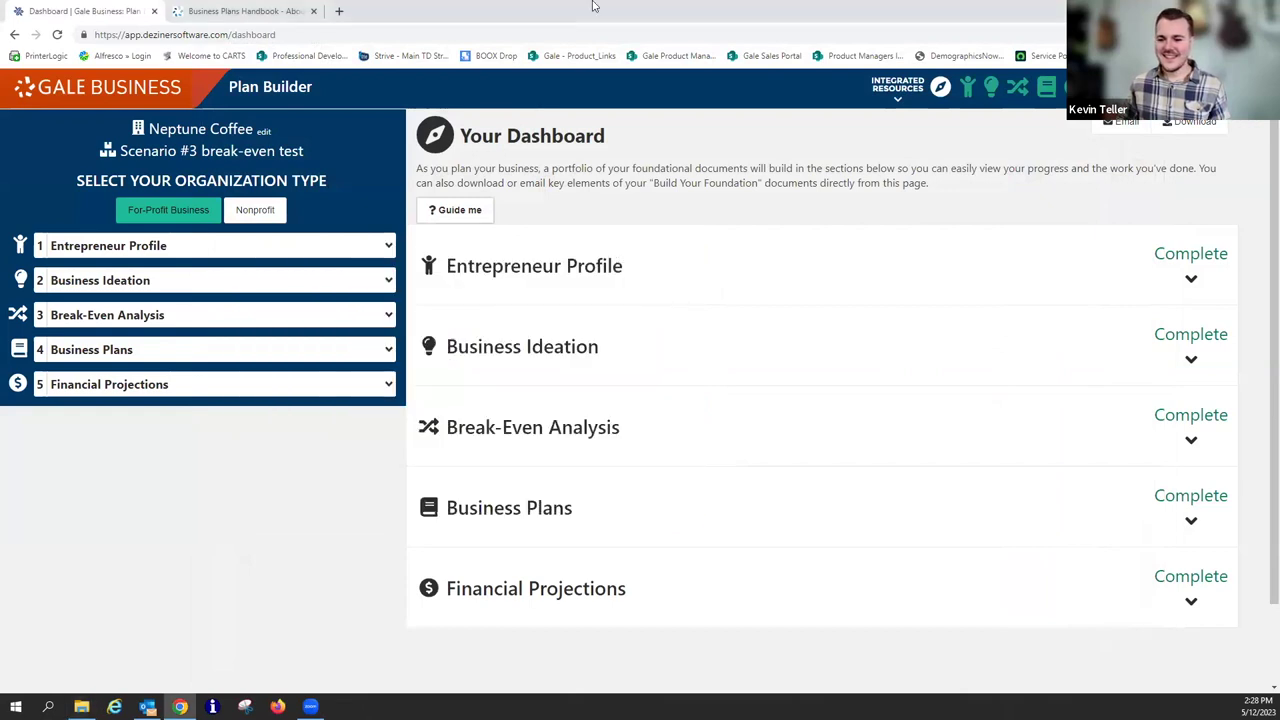